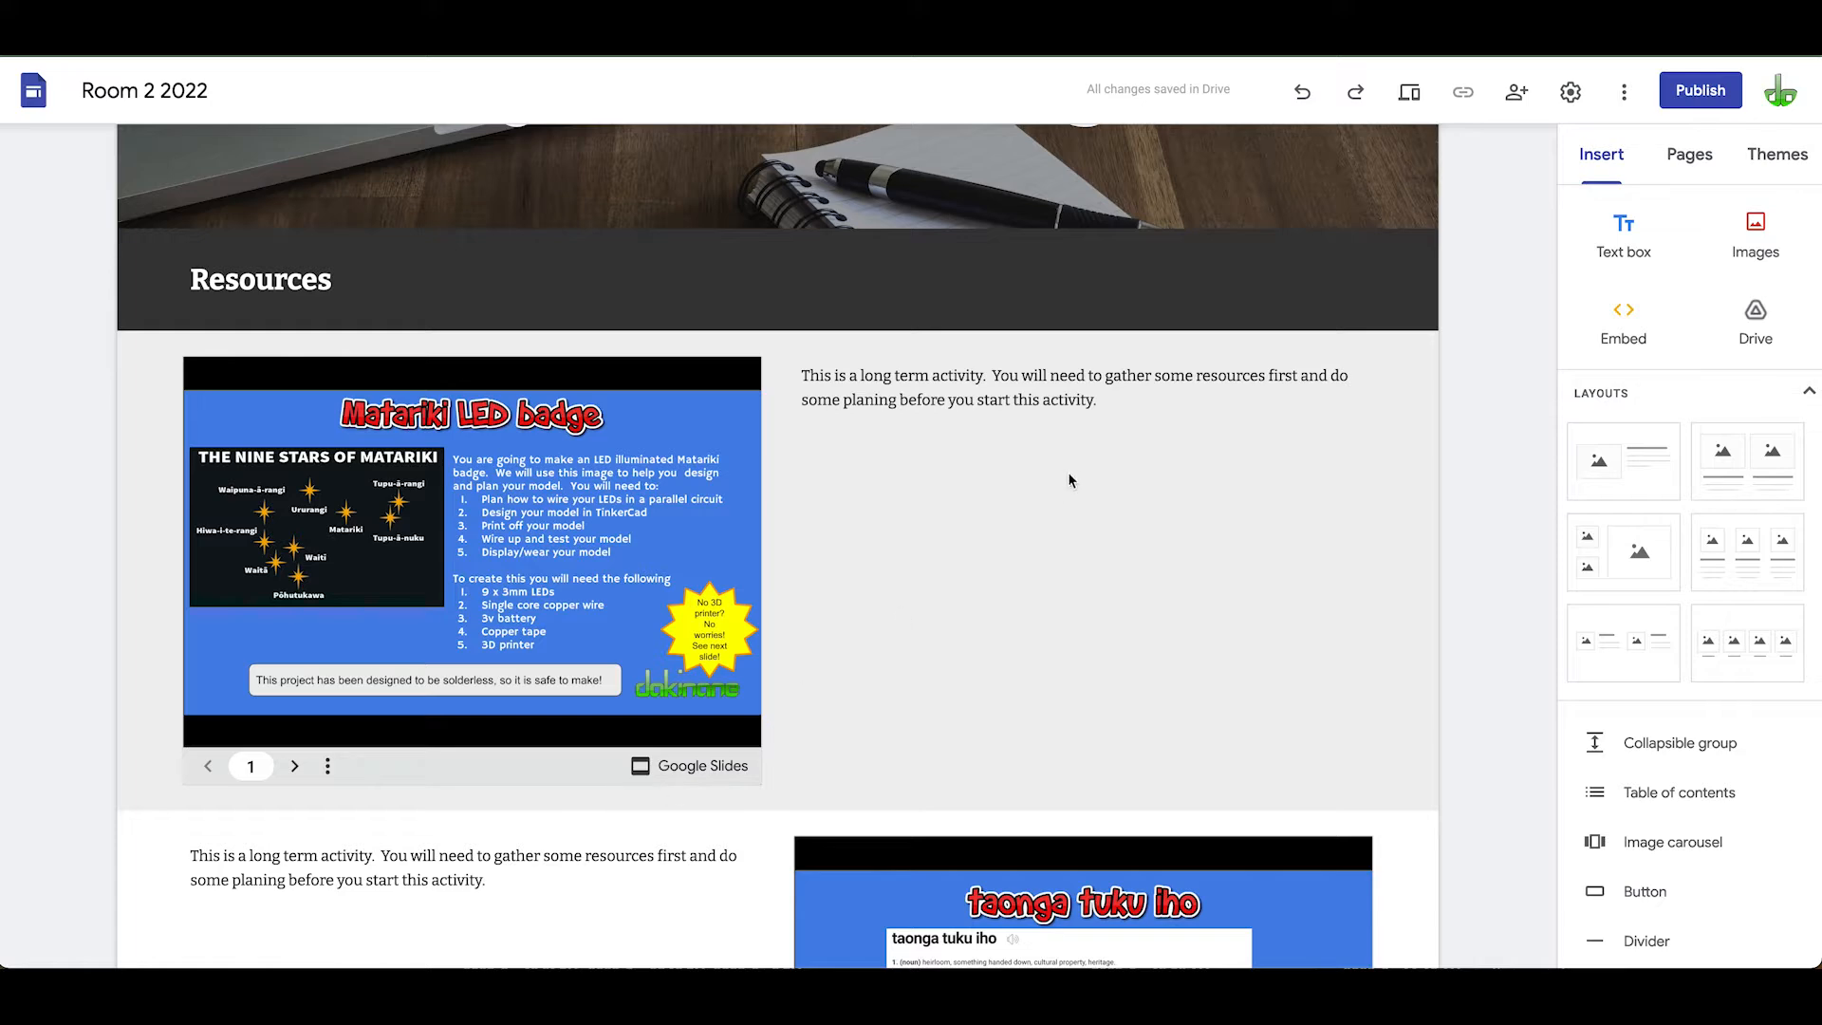
{"action": "scroll", "coordinate": [1044, 501], "scroll_direction": "up", "scroll_amount": 5}
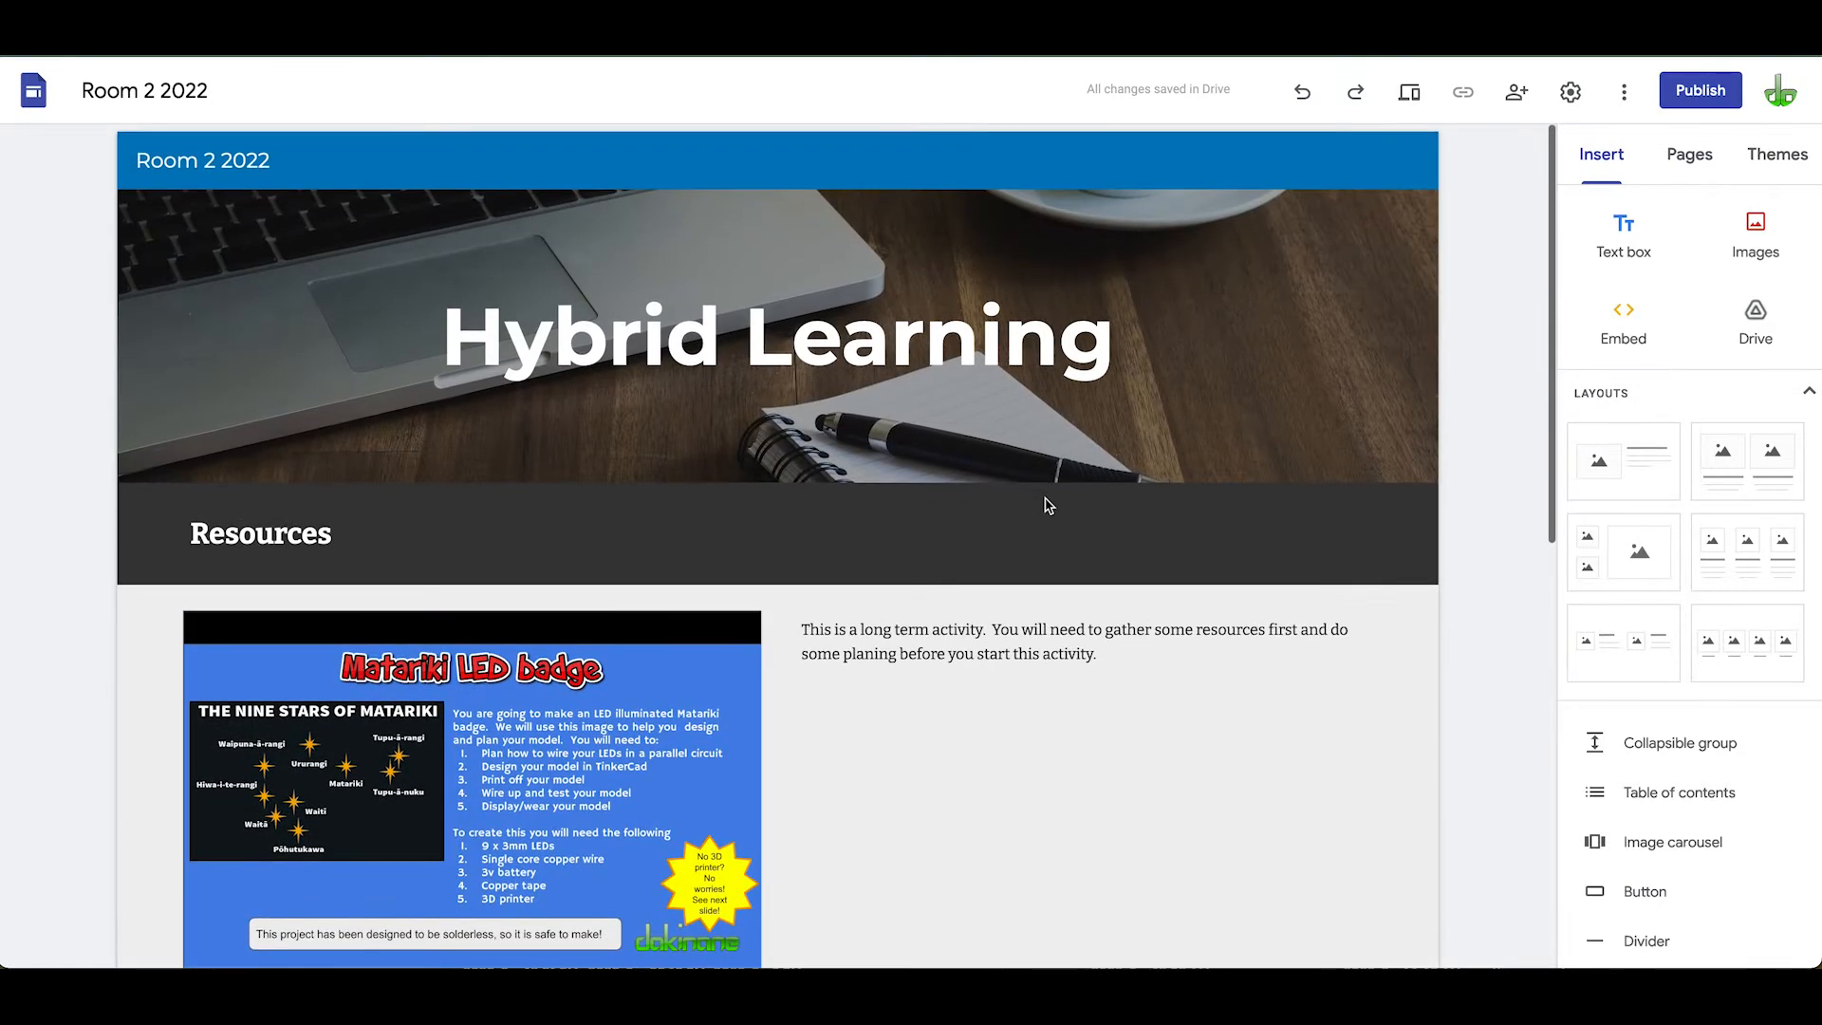
{"action": "scroll", "coordinate": [949, 814], "scroll_direction": "down", "scroll_amount": 3}
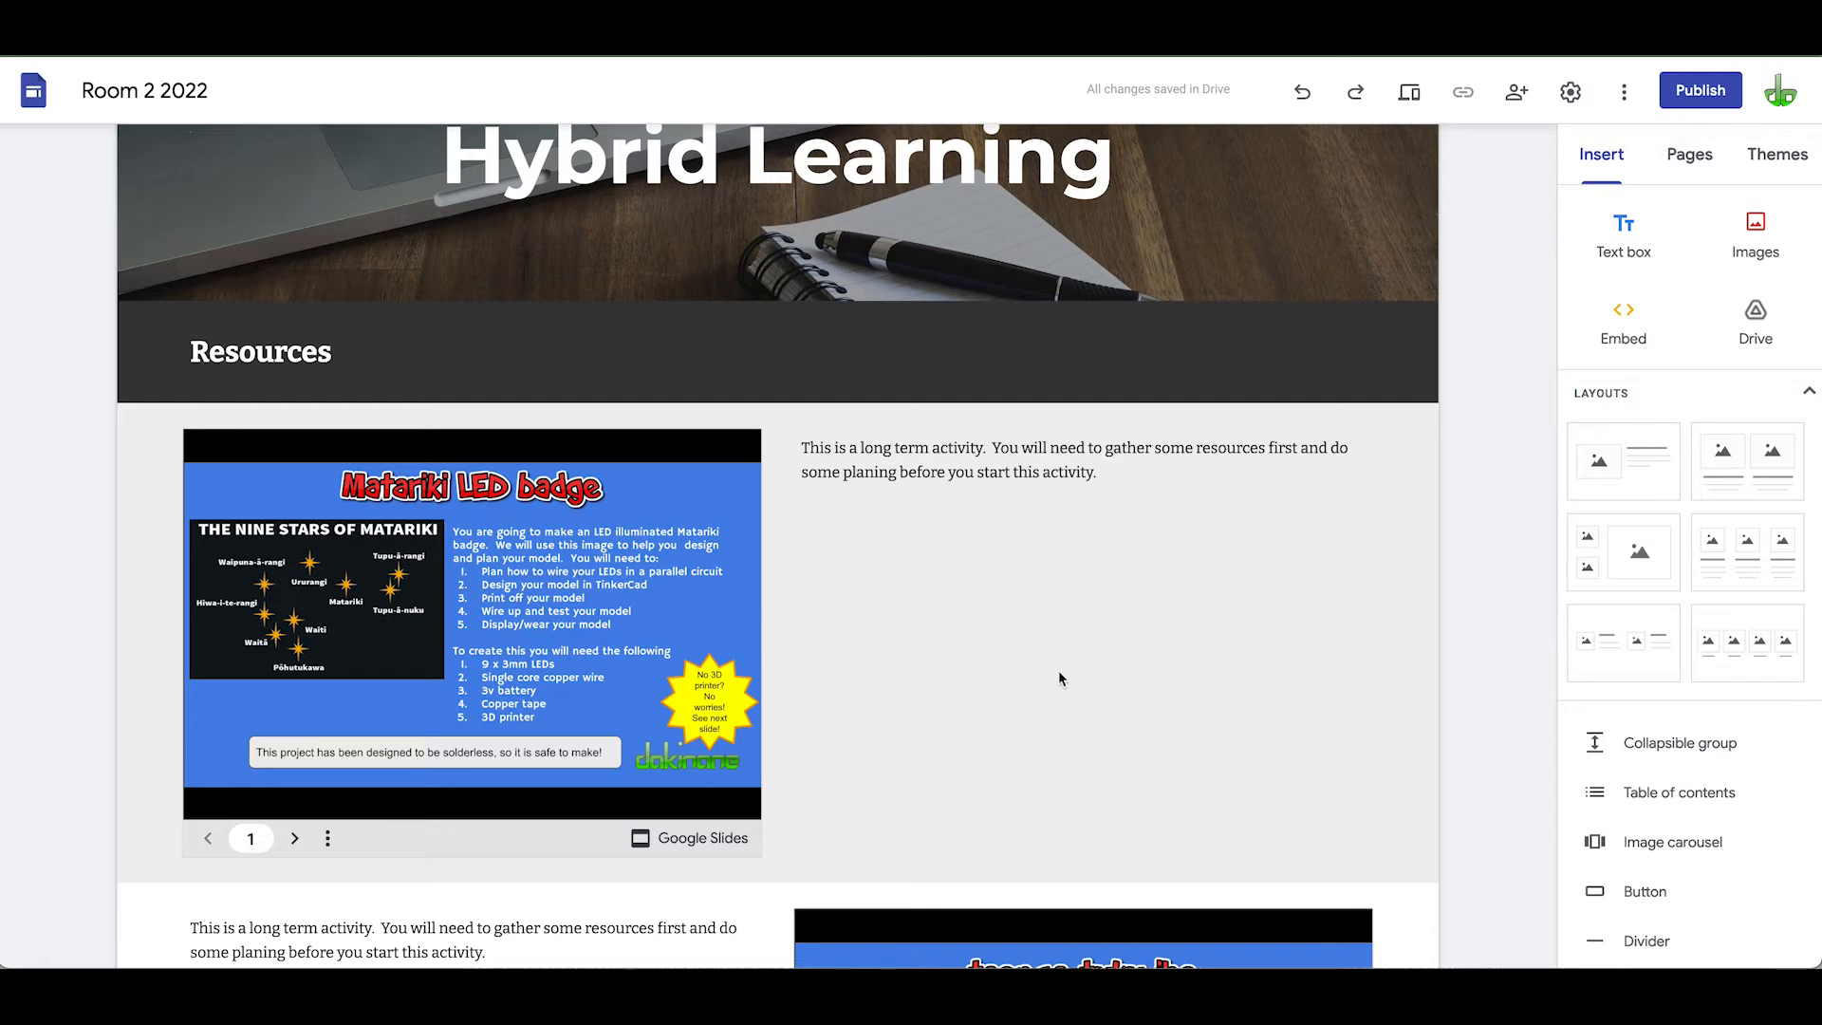
{"action": "scroll", "coordinate": [1118, 670], "scroll_direction": "up", "scroll_amount": 3}
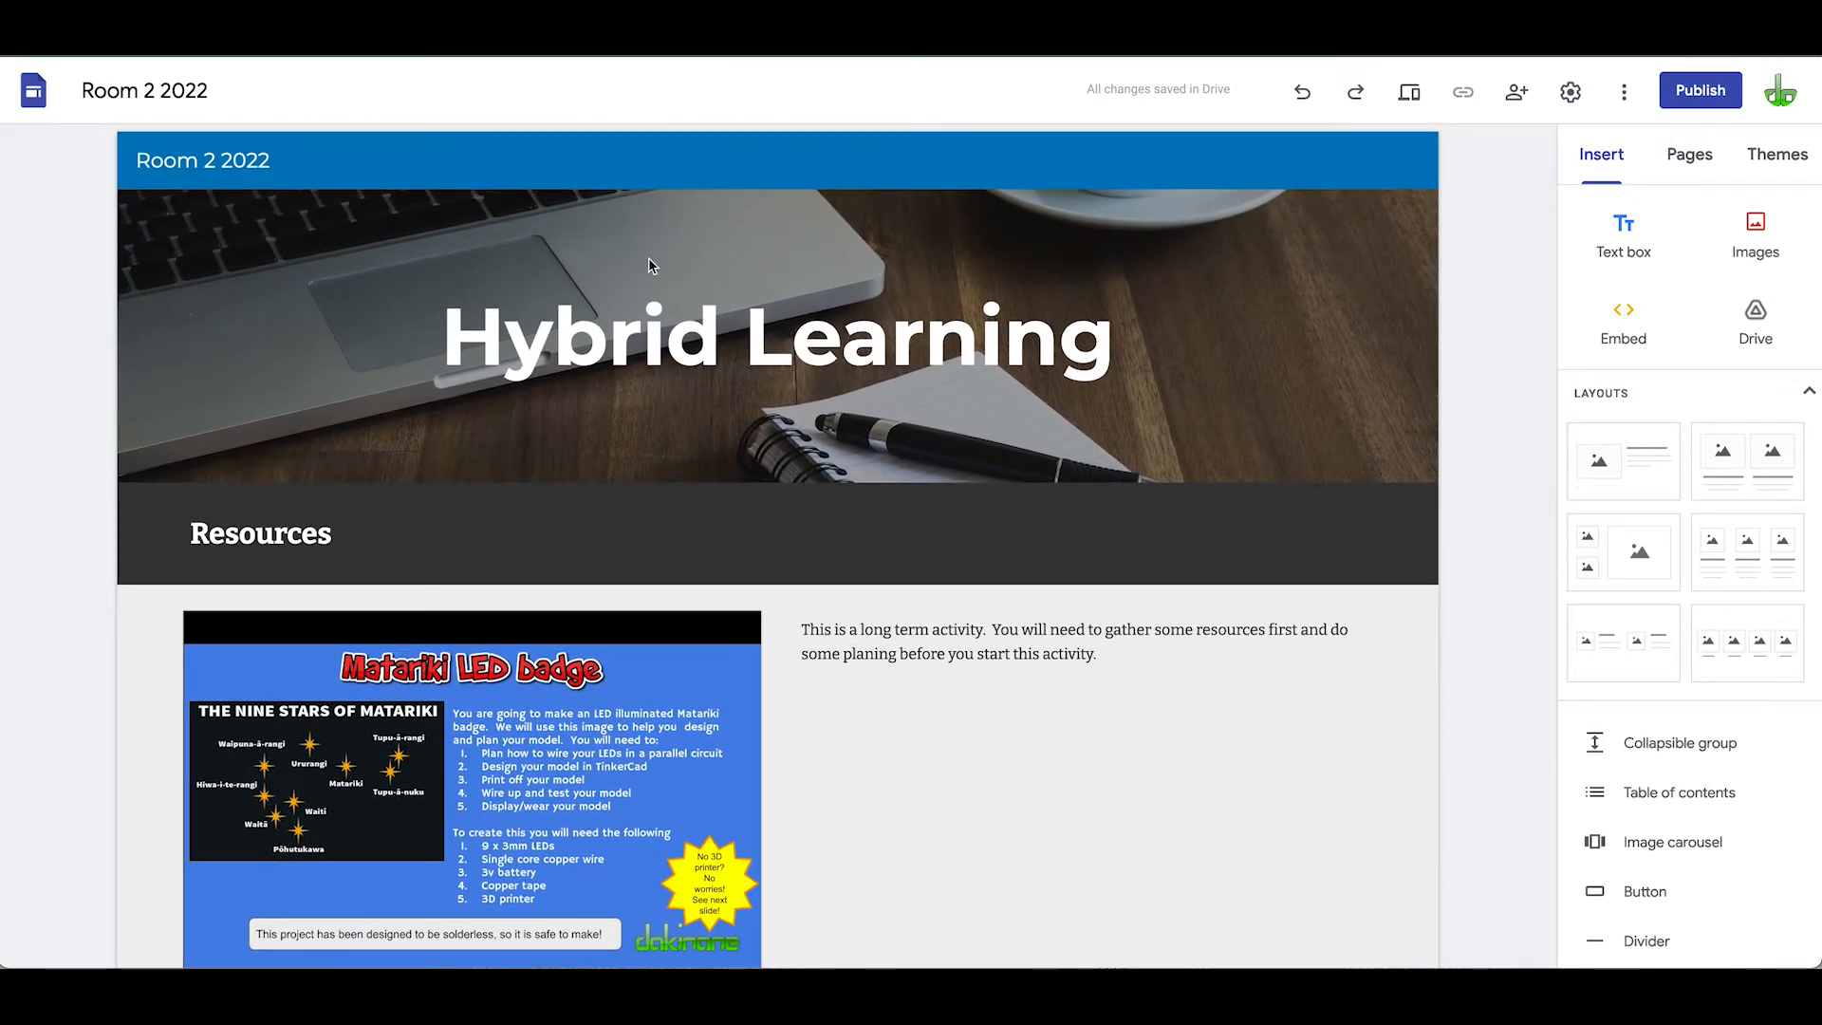
{"action": "scroll", "coordinate": [944, 736], "scroll_direction": "down", "scroll_amount": 10}
{"action": "scroll", "coordinate": [943, 734], "scroll_direction": "up", "scroll_amount": 10}
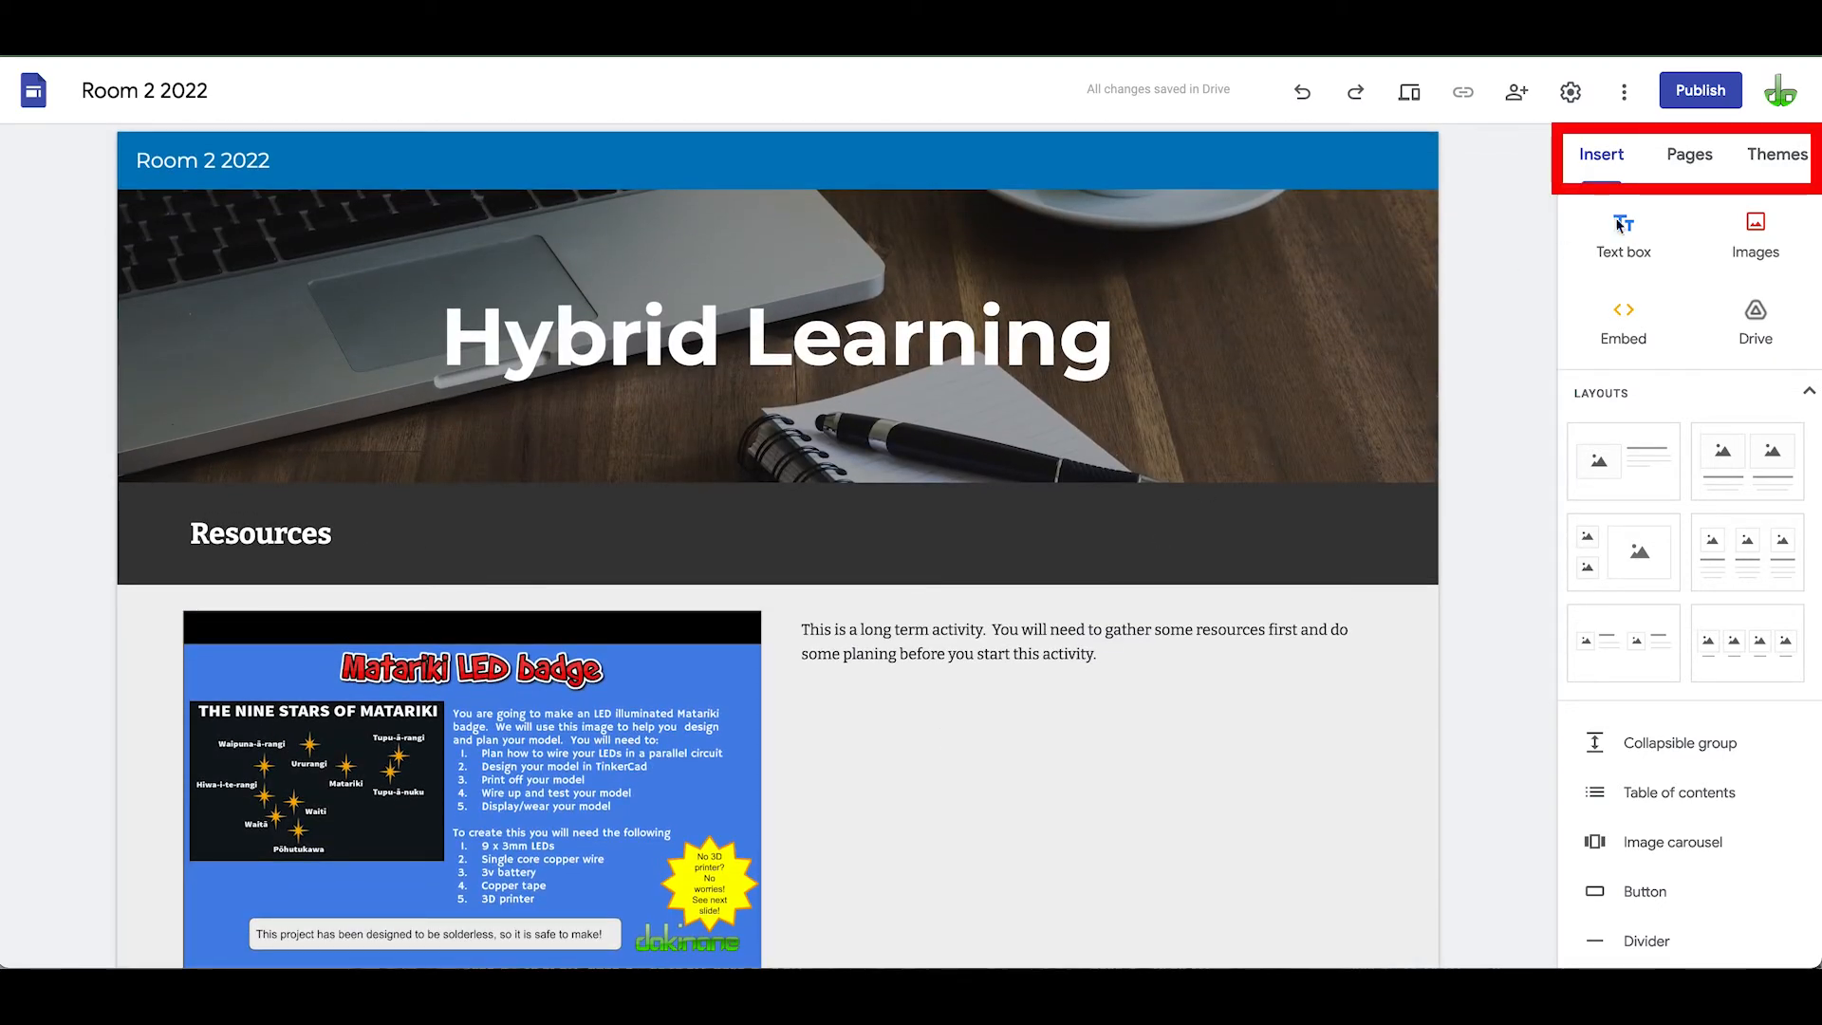
Add a new page named Literacy to the site
{"action": "left_click", "coordinate": [1689, 160]}
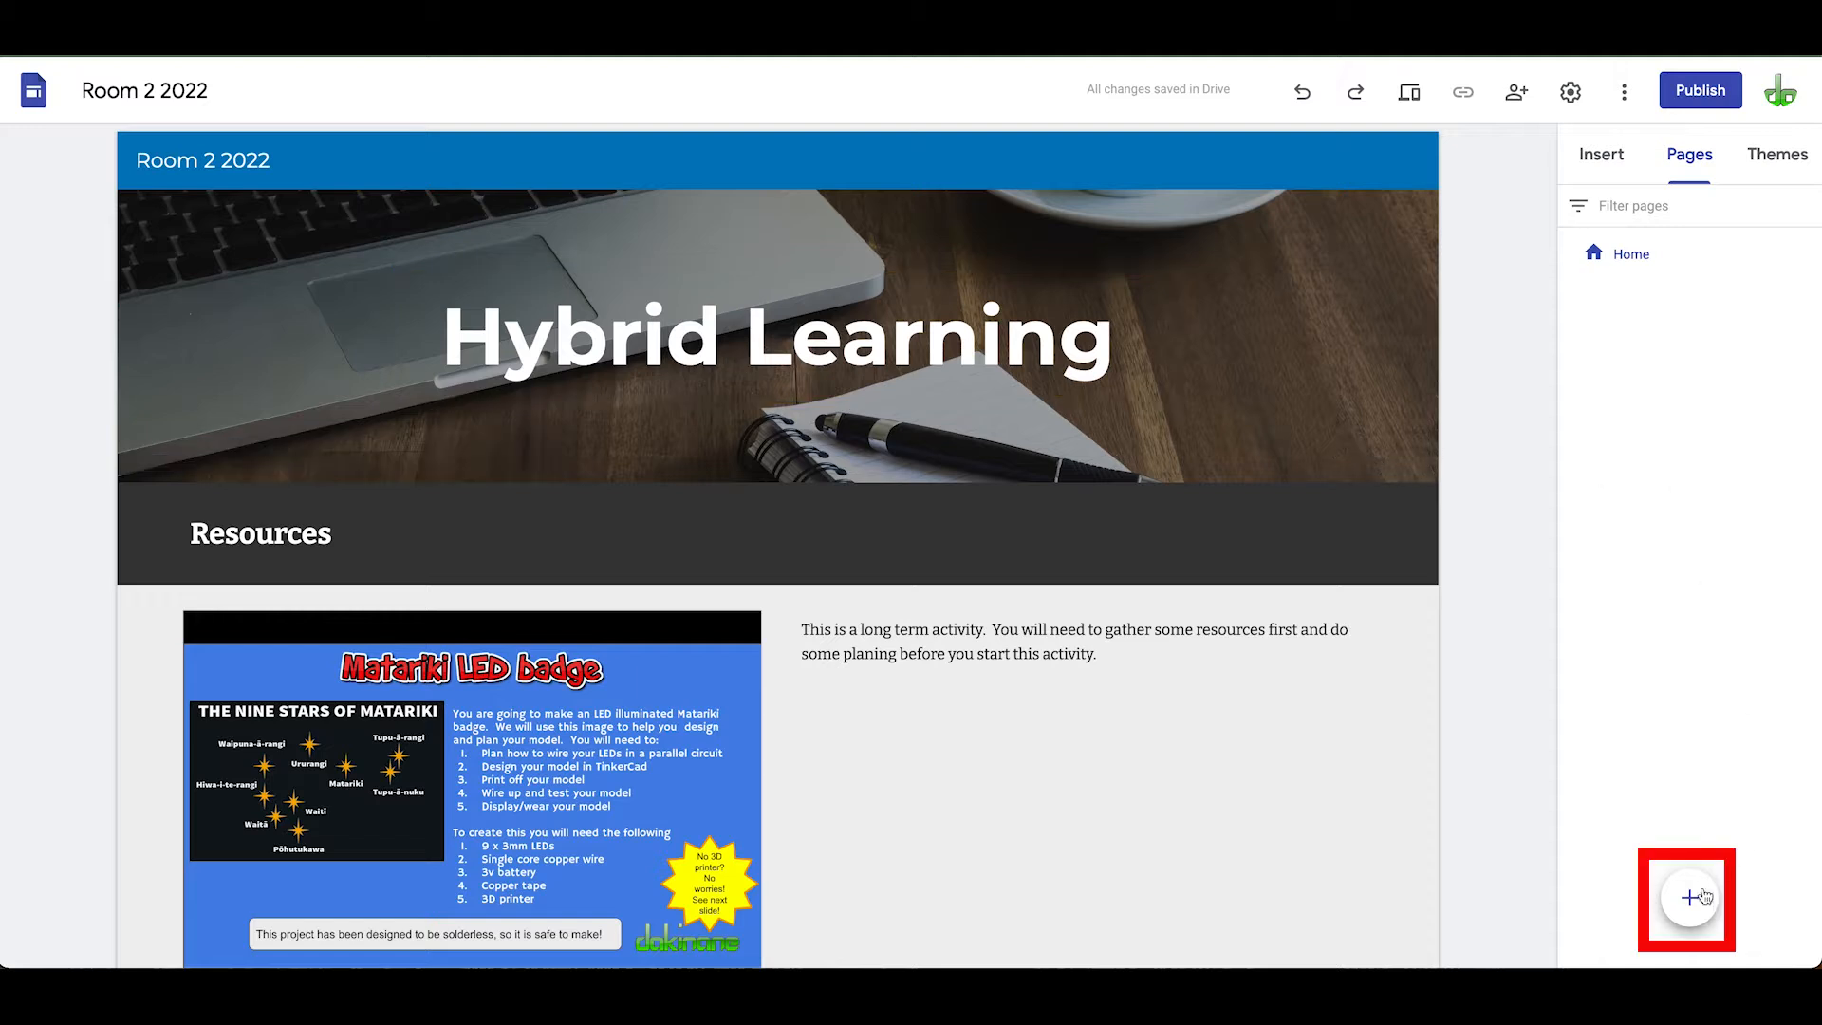
{"action": "mouse_move", "coordinate": [1694, 916]}
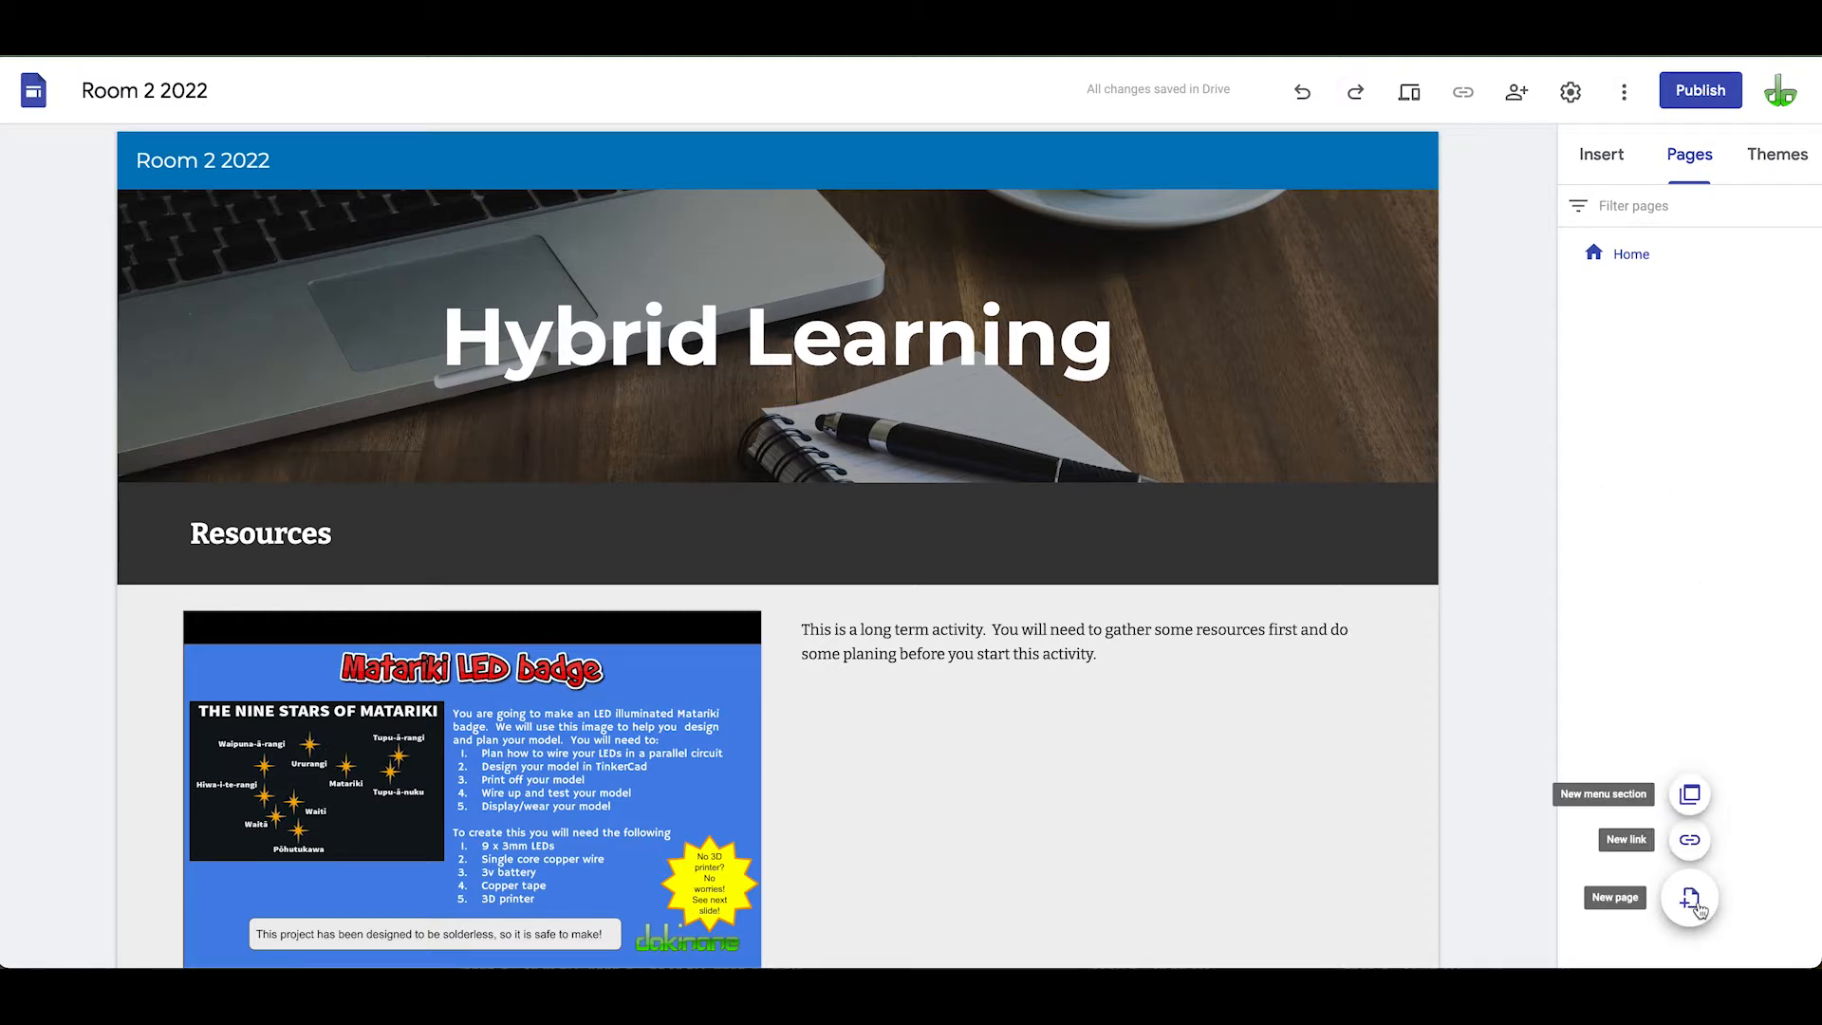
{"action": "left_click", "coordinate": [1695, 902]}
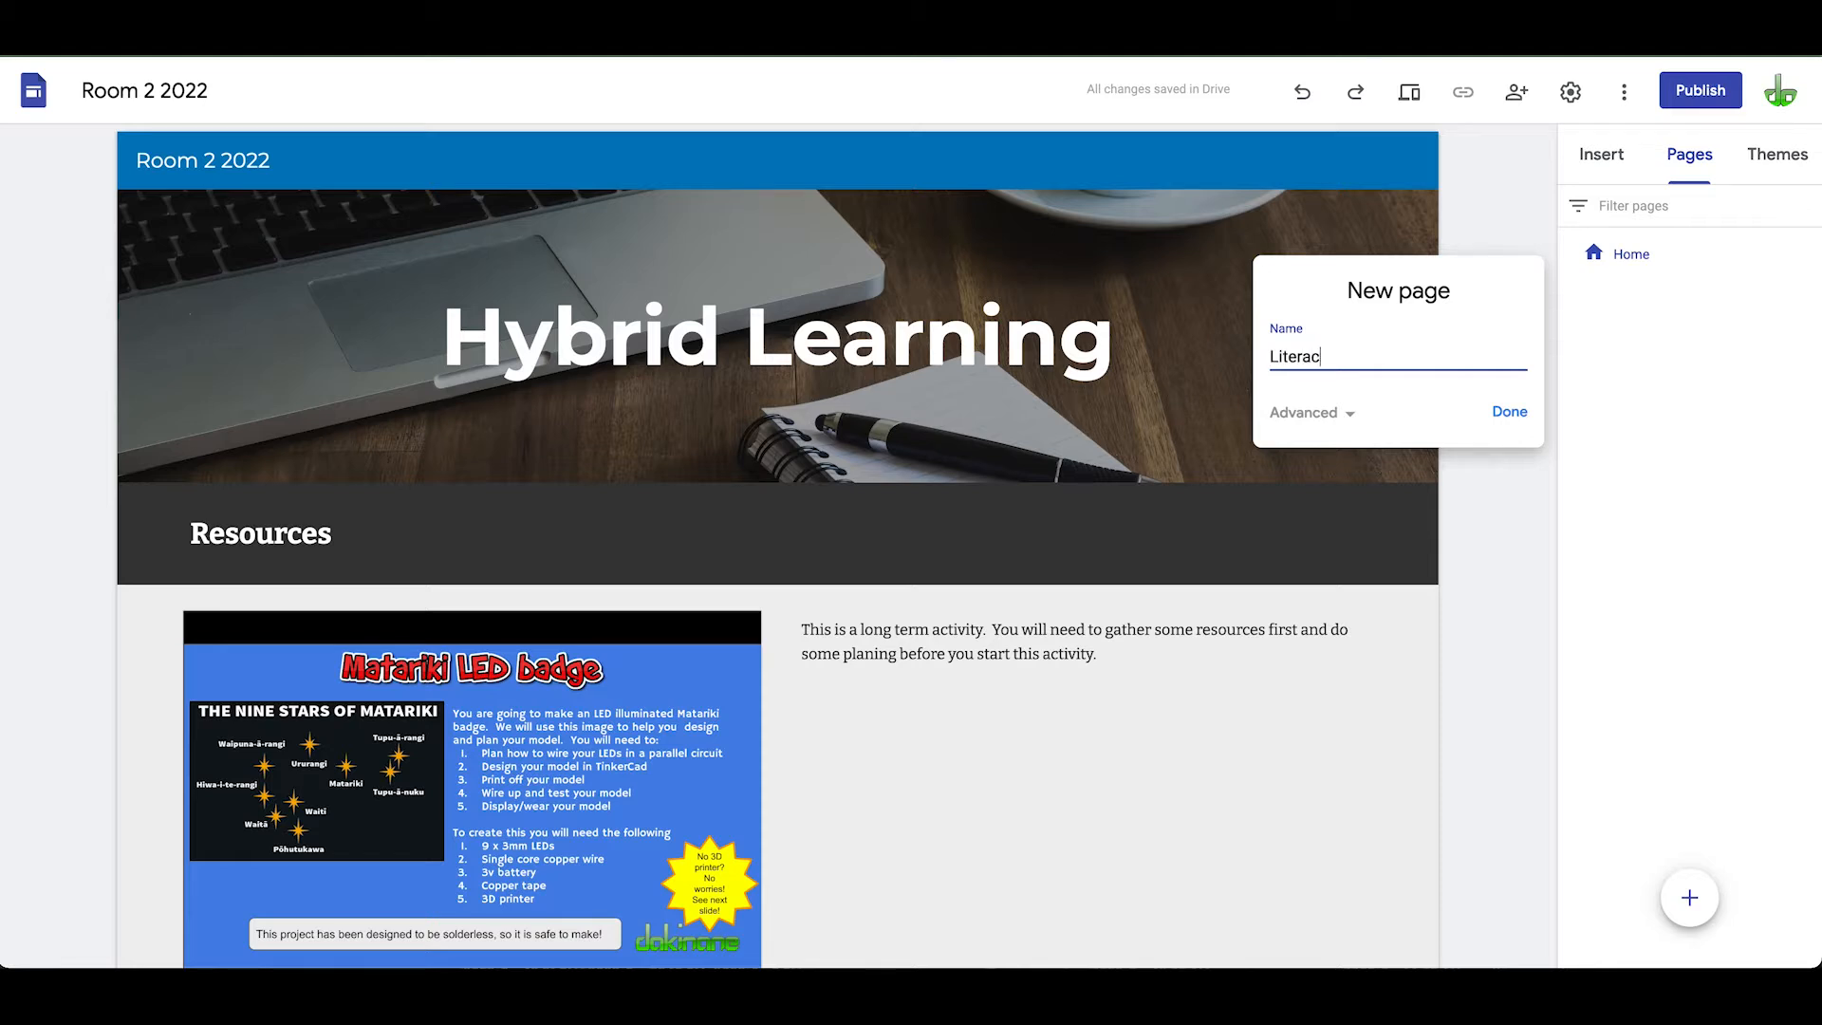
{"action": "left_click", "coordinate": [1509, 412]}
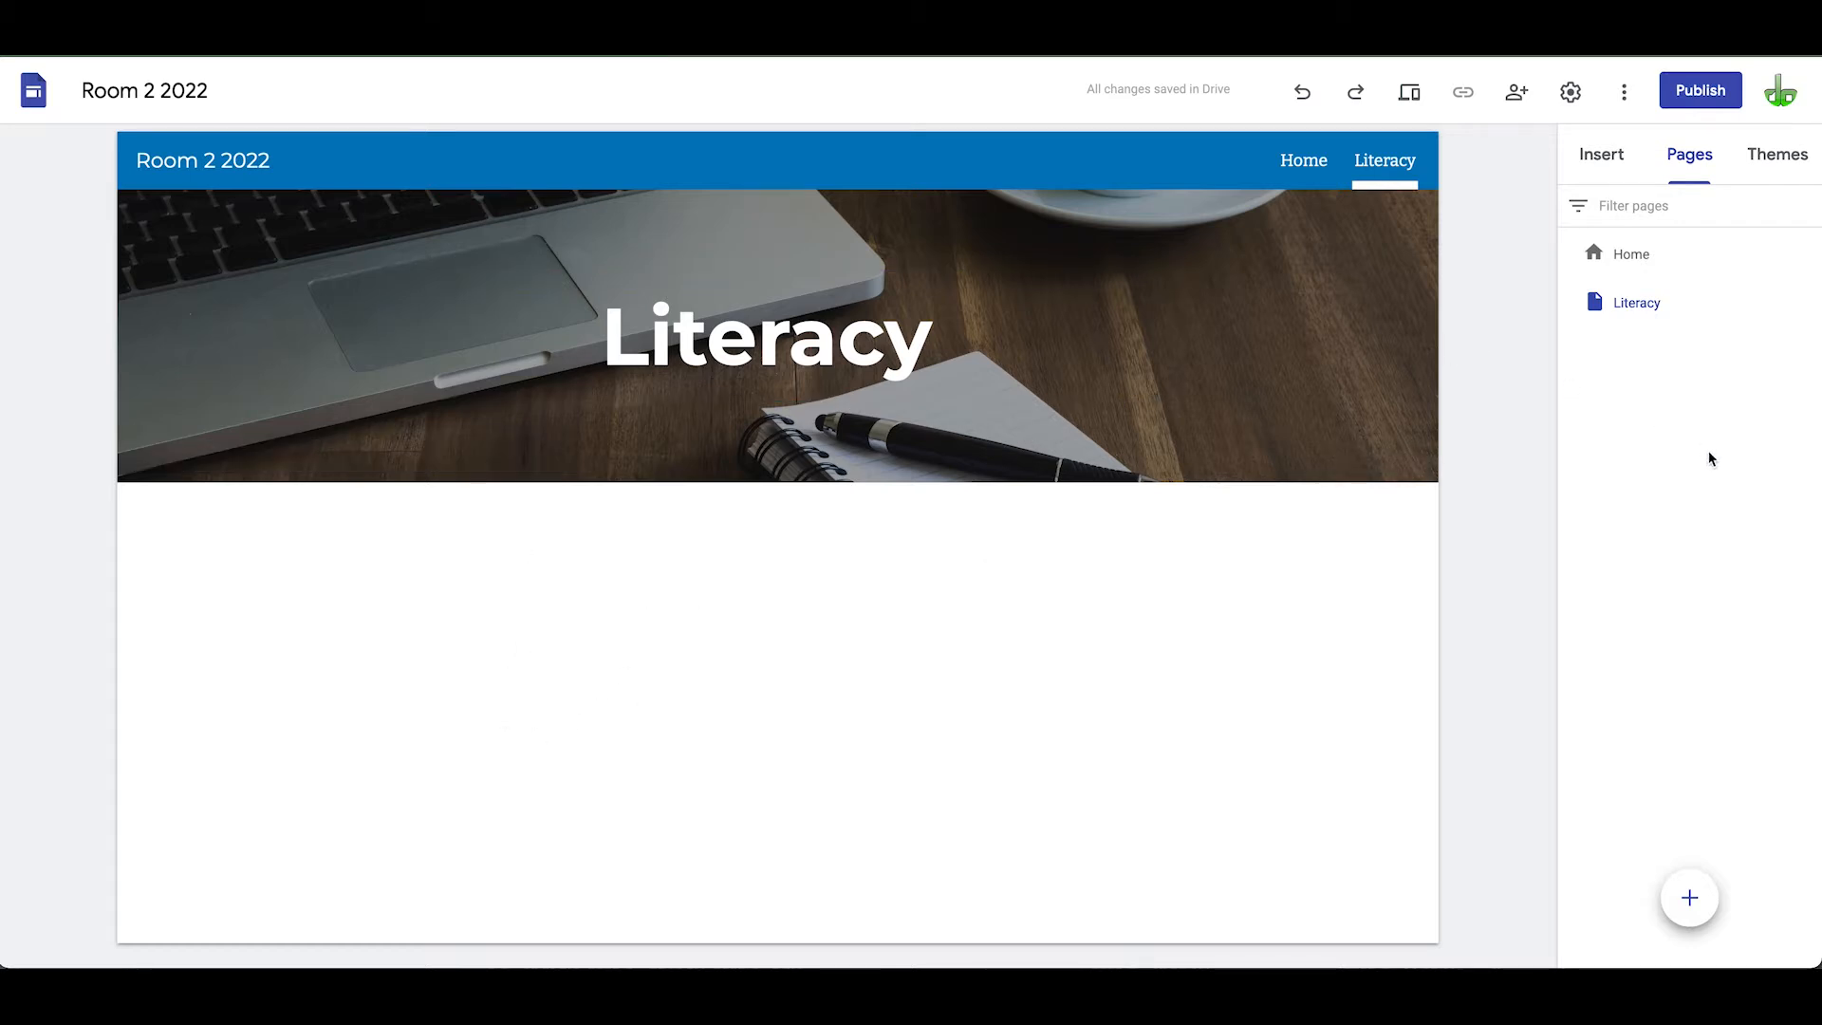
Add another top-level page named Numeracy to the site
{"action": "mouse_move", "coordinate": [1690, 897]}
{"action": "left_click", "coordinate": [1691, 898]}
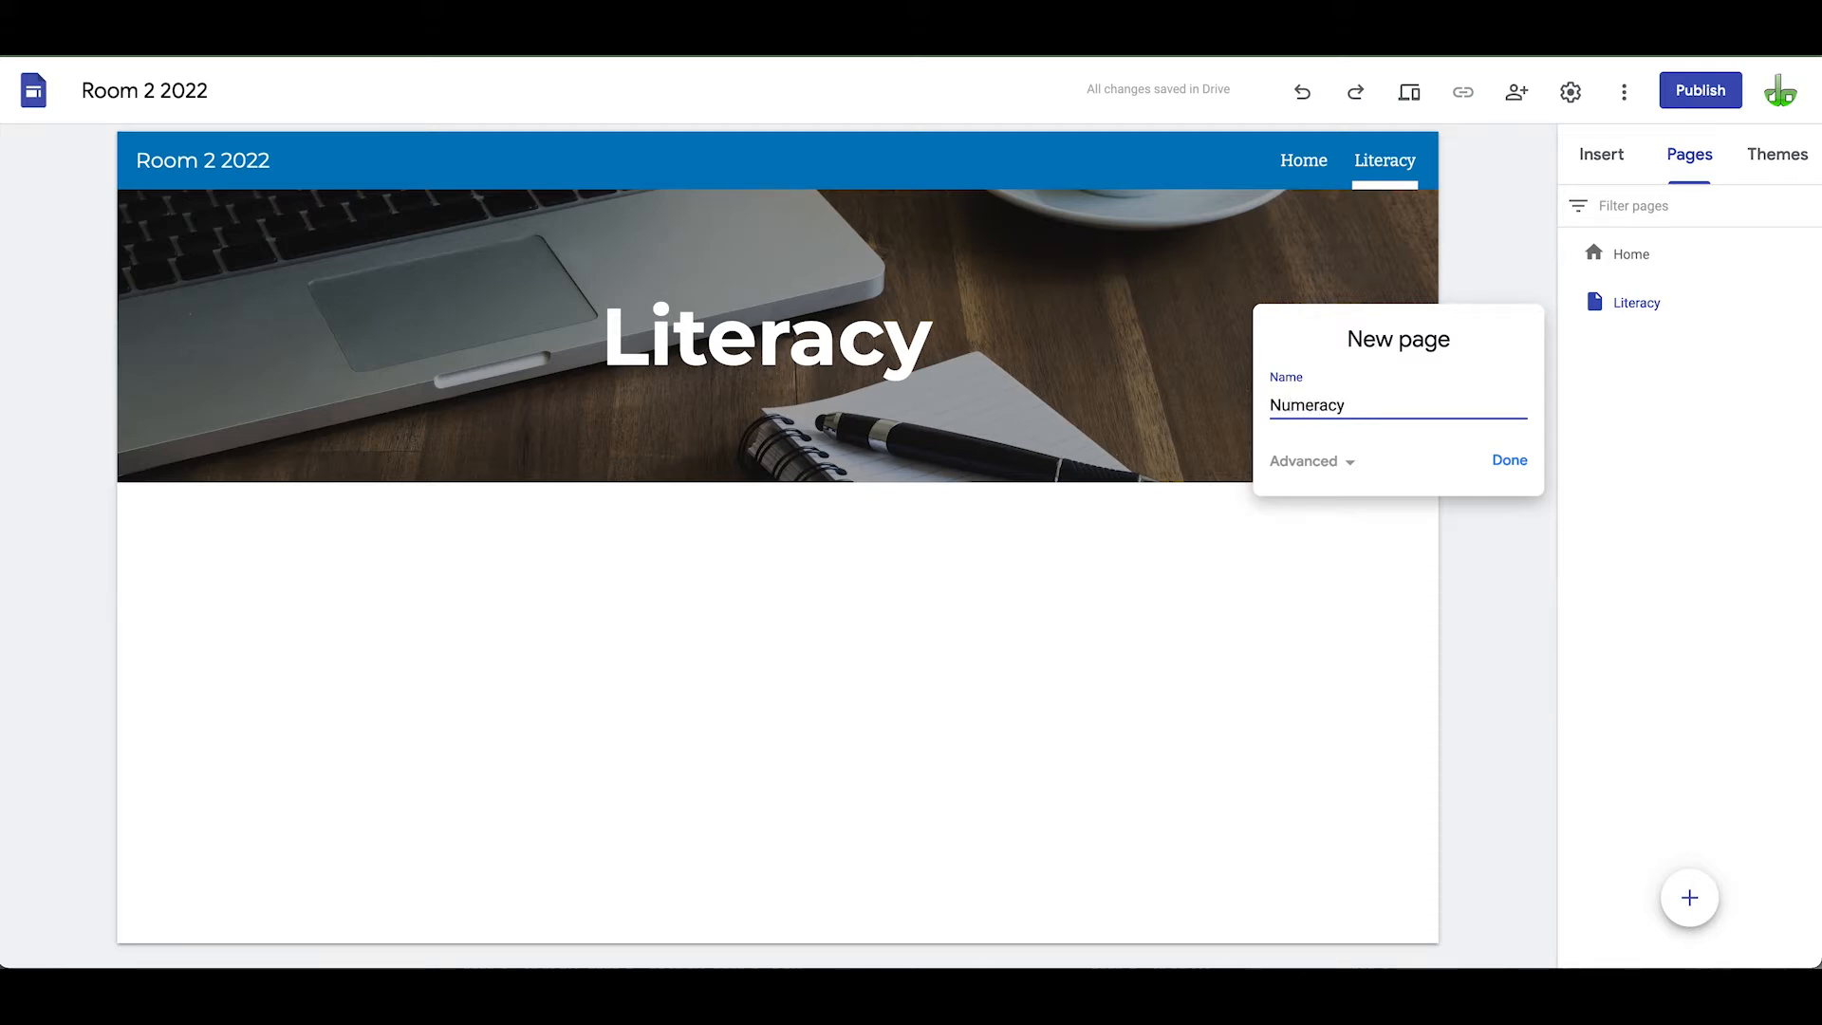
{"action": "left_click", "coordinate": [1507, 463]}
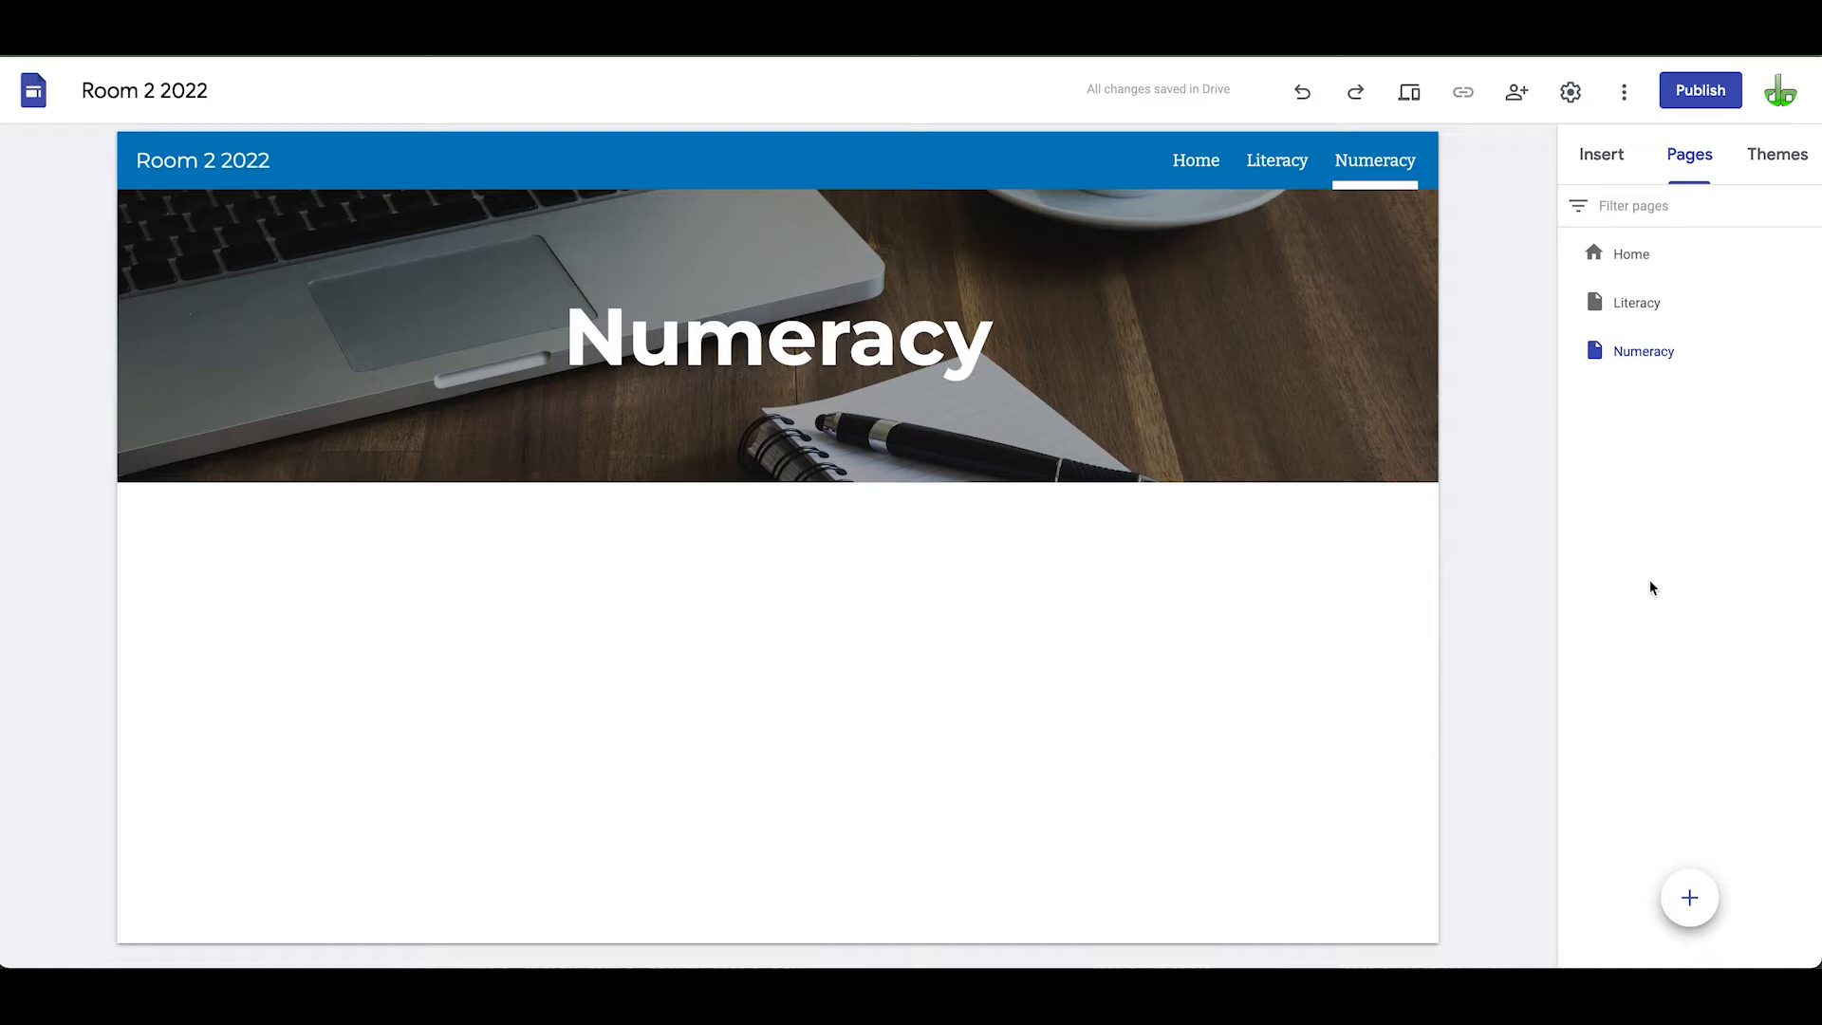
Add two more top-level pages to the site, named Reading and Writing
{"action": "mouse_move", "coordinate": [1693, 908]}
{"action": "left_click", "coordinate": [1690, 899]}
{"action": "type", "text": "Reading"}
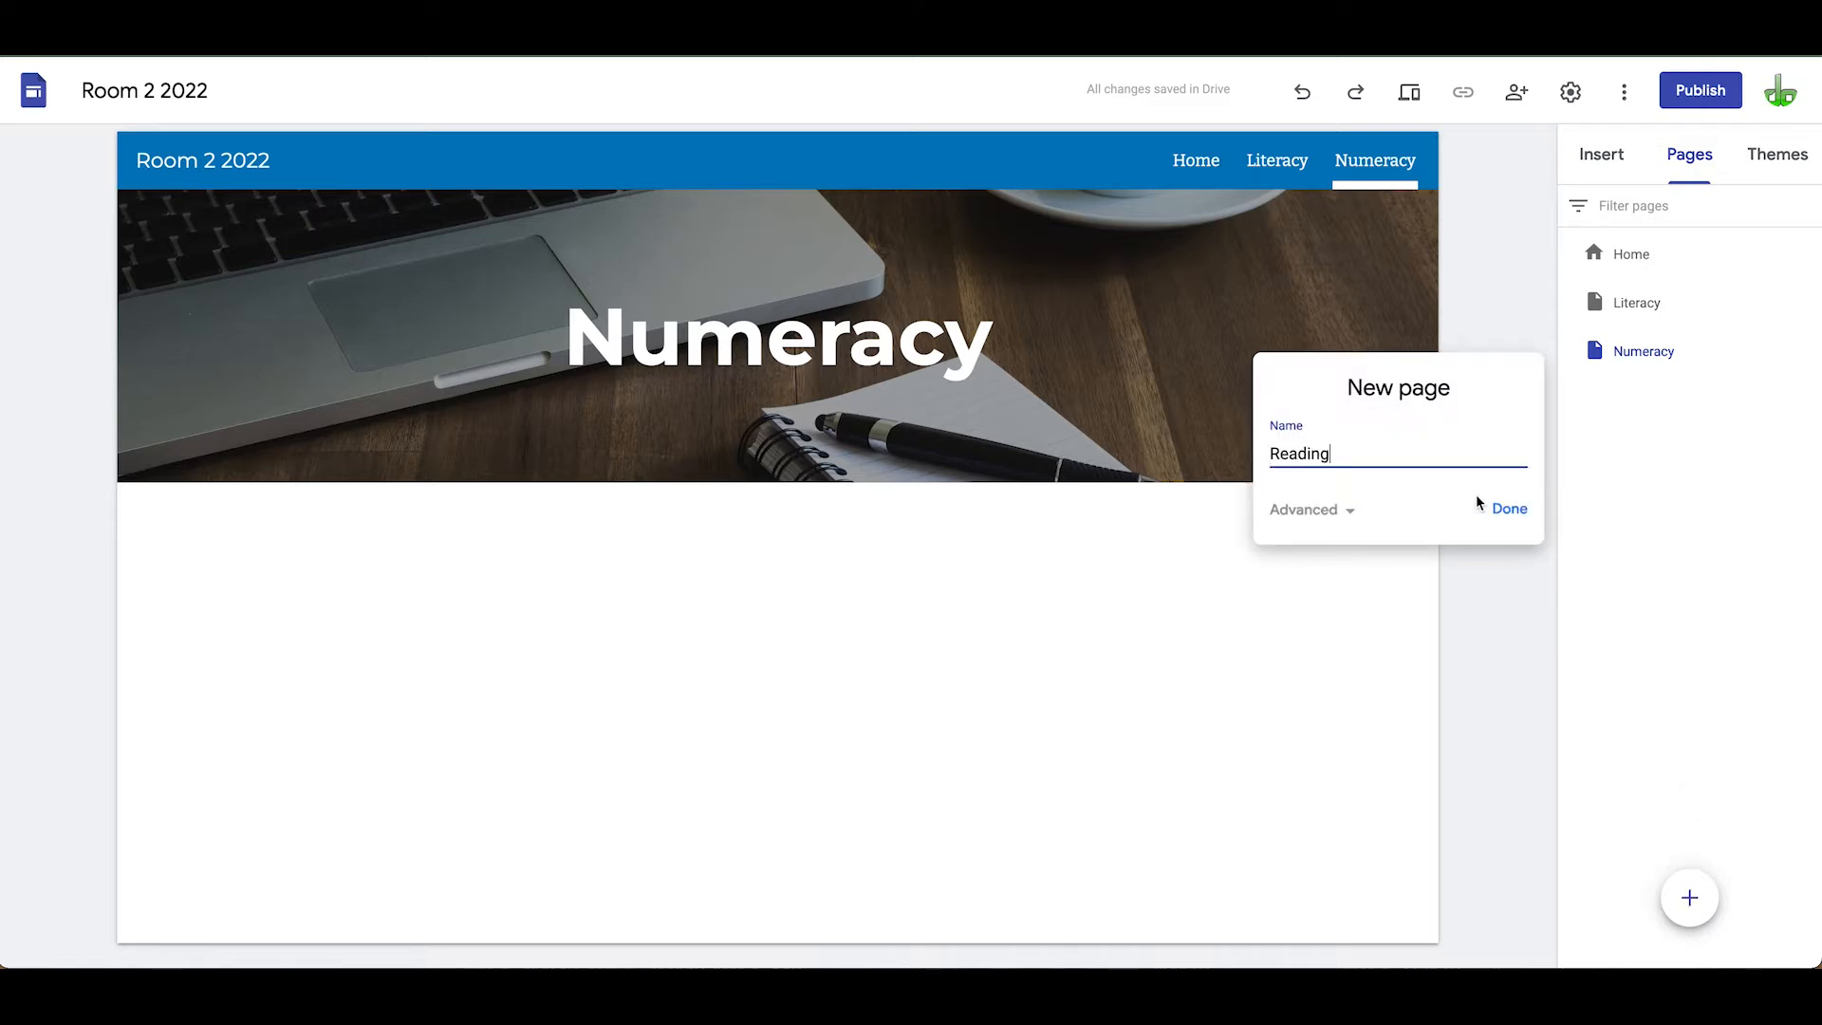
{"action": "left_click", "coordinate": [1507, 511]}
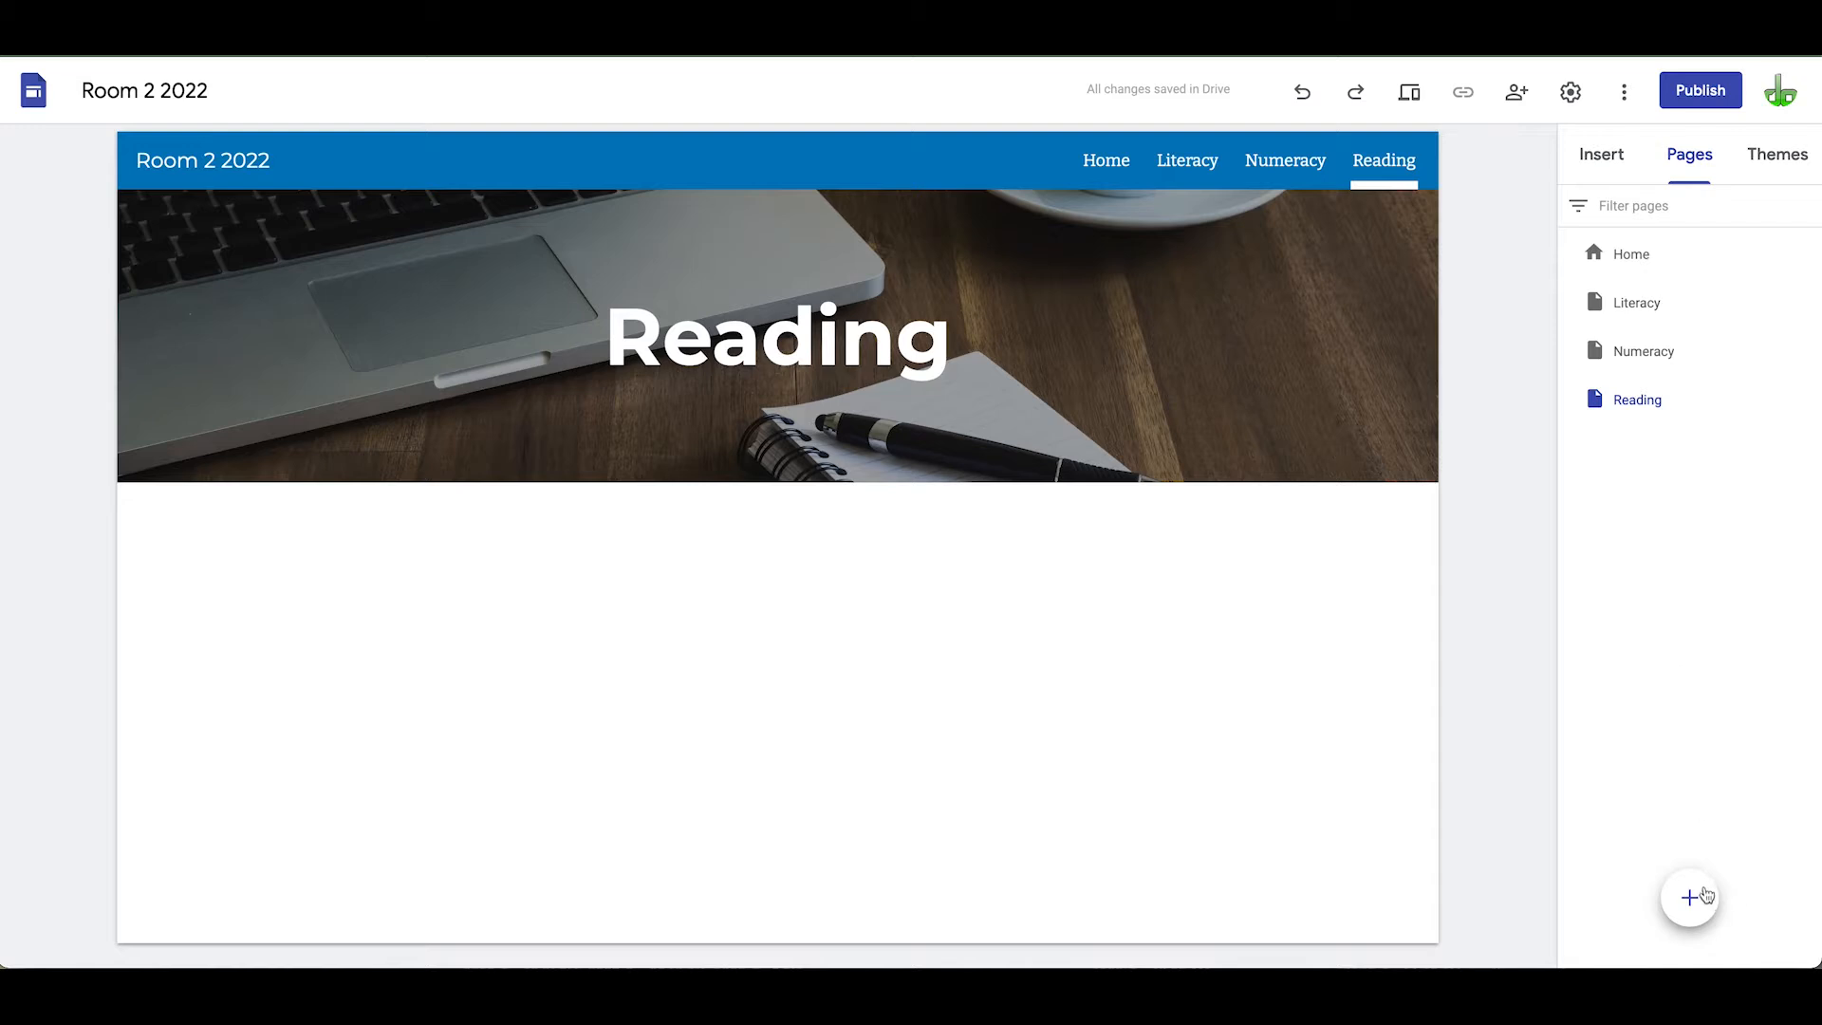
{"action": "left_click", "coordinate": [1691, 897]}
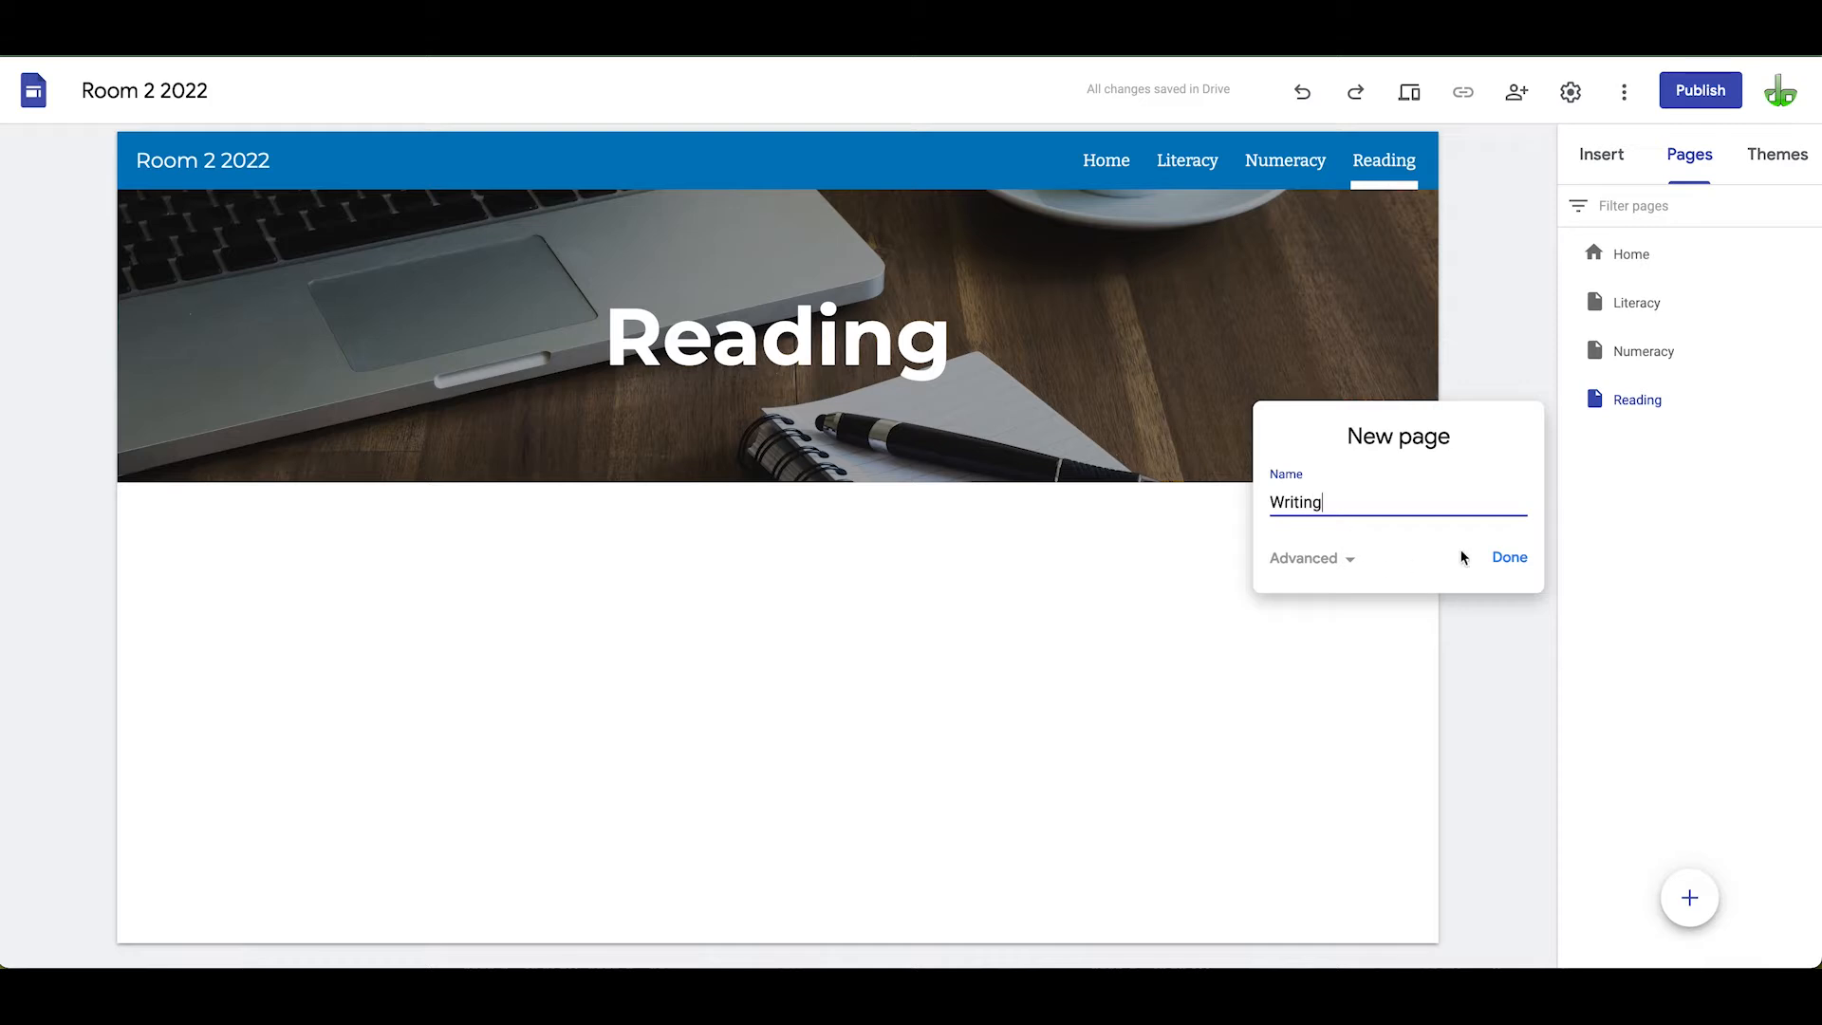
{"action": "left_click", "coordinate": [1508, 559]}
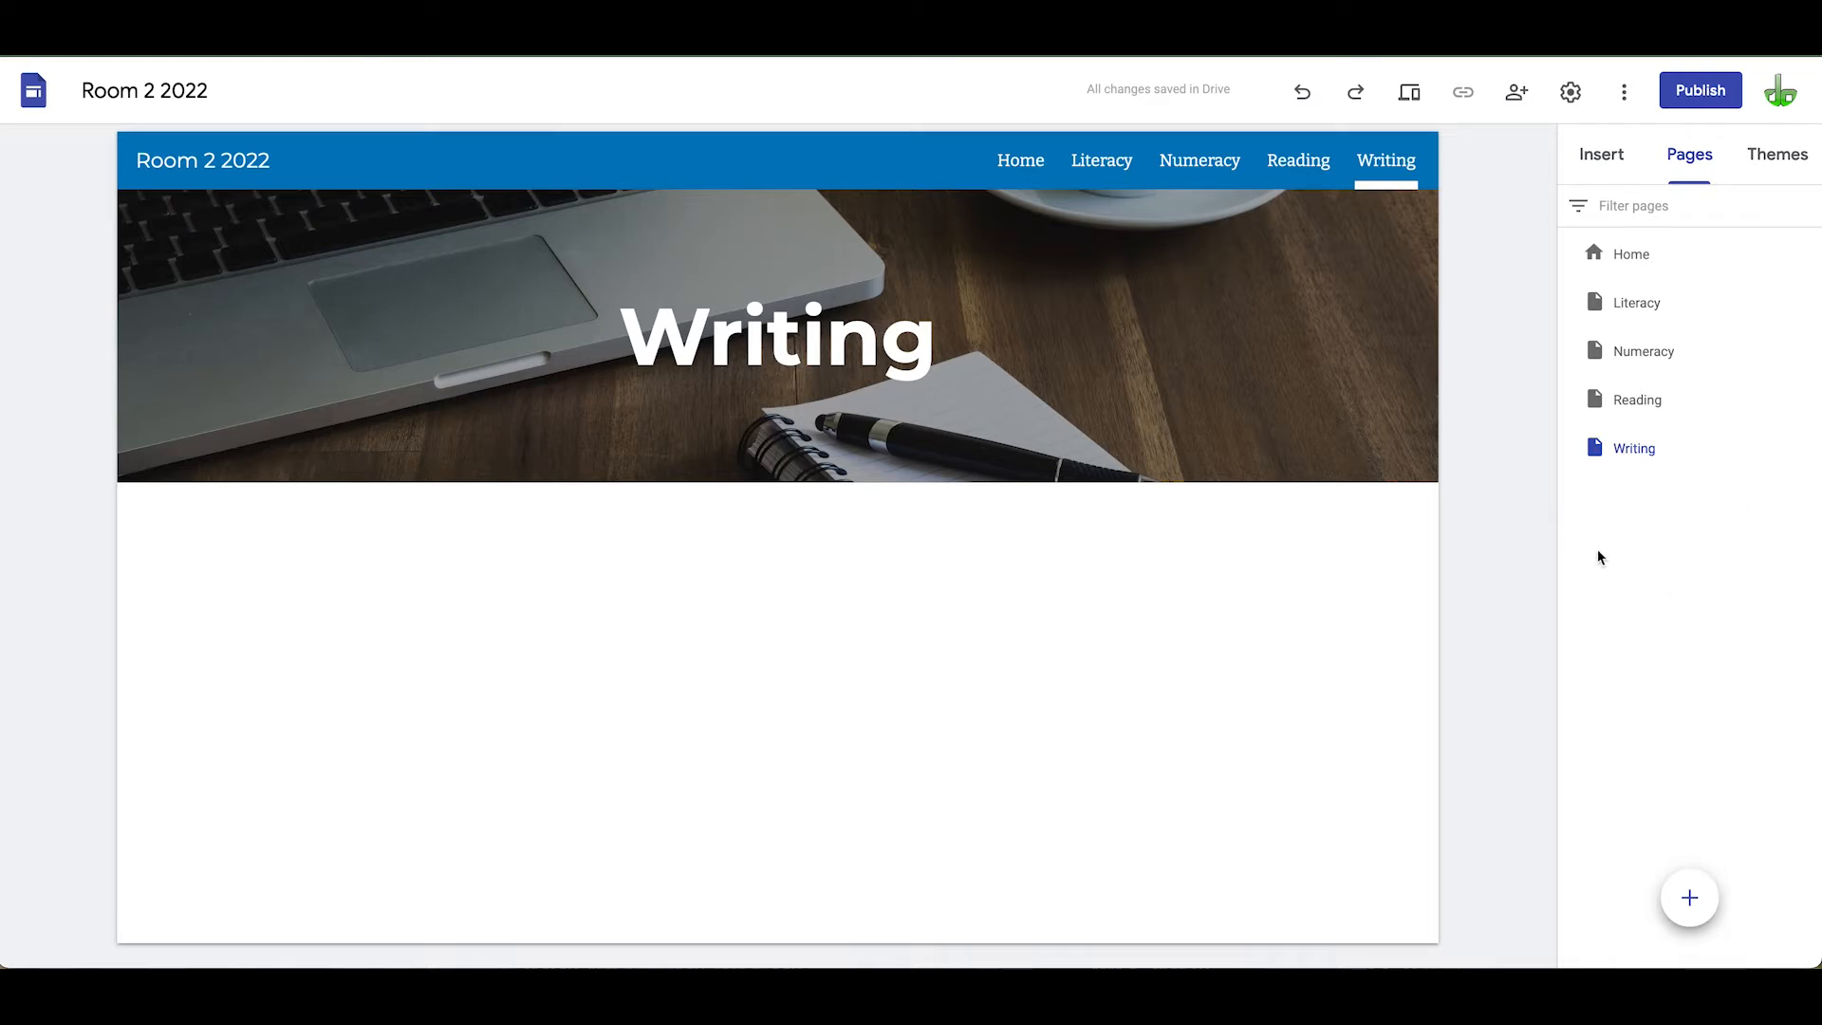
Nest the Reading and Writing pages under Literacy as its subpages
{"action": "left_click", "coordinate": [1608, 407]}
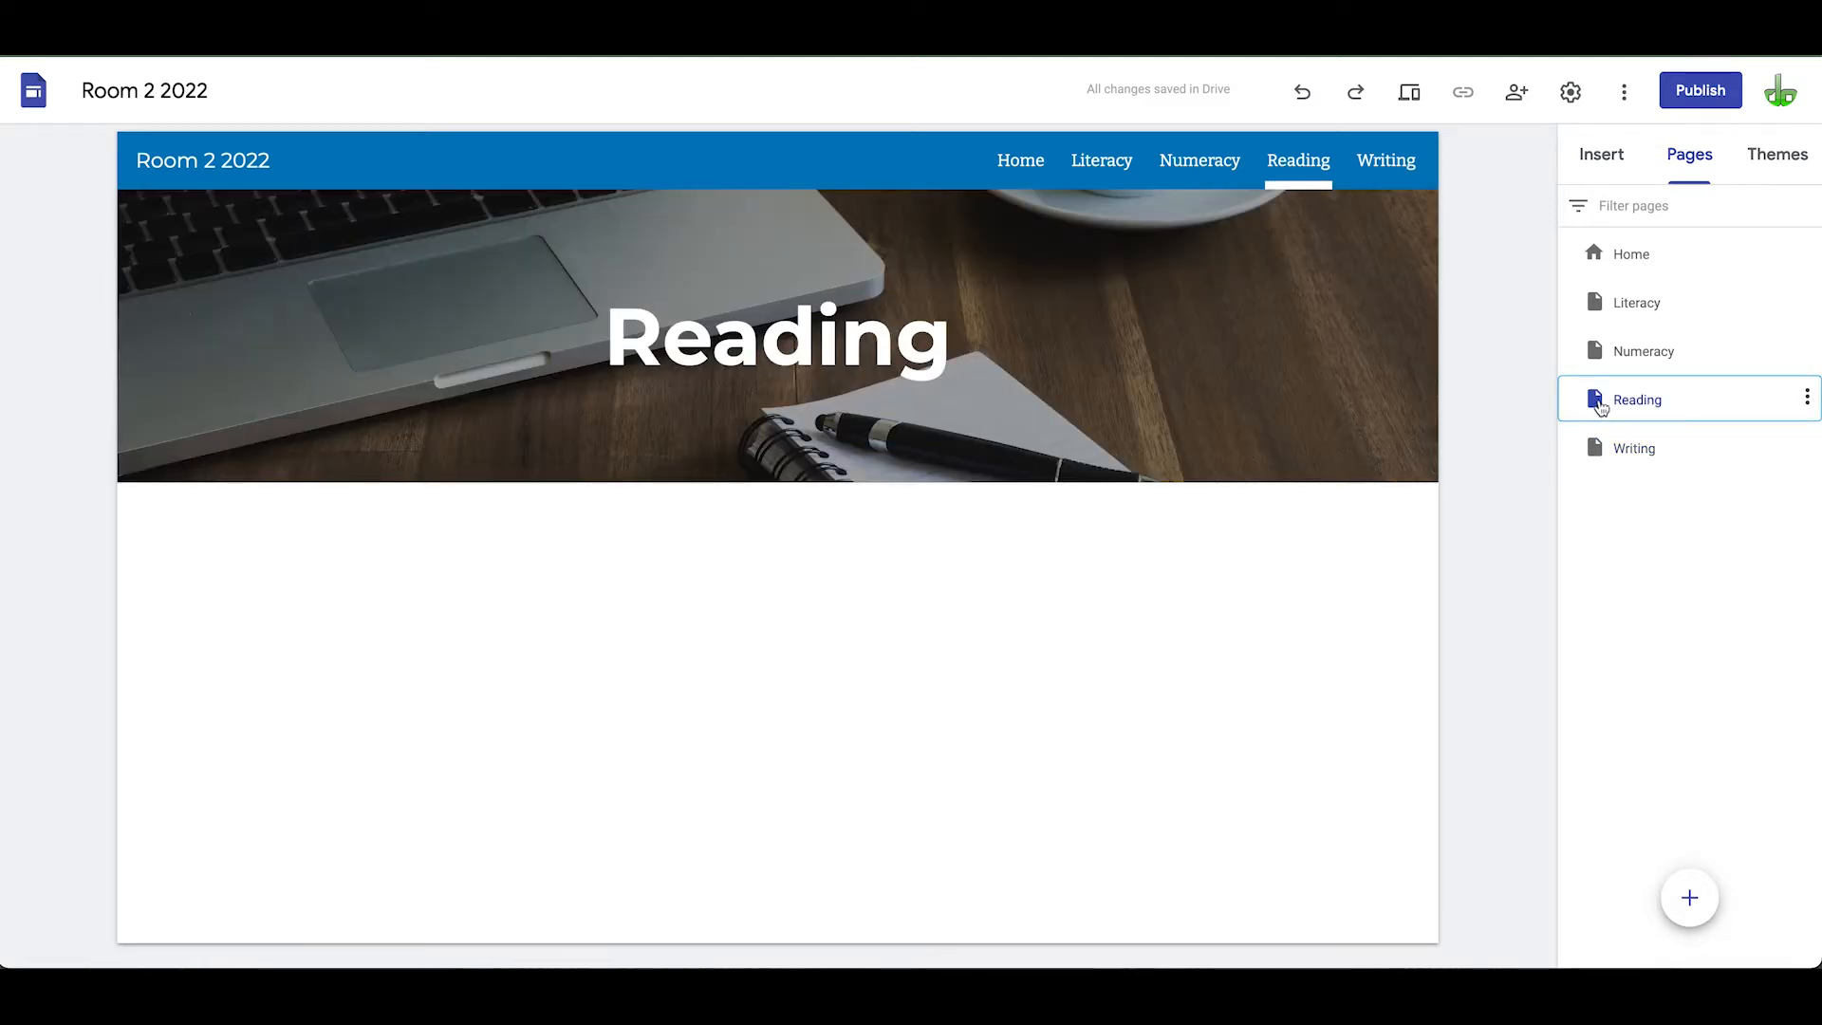
{"action": "left_click_drag", "start_coordinate": [1601, 406], "coordinate": [1625, 305]}
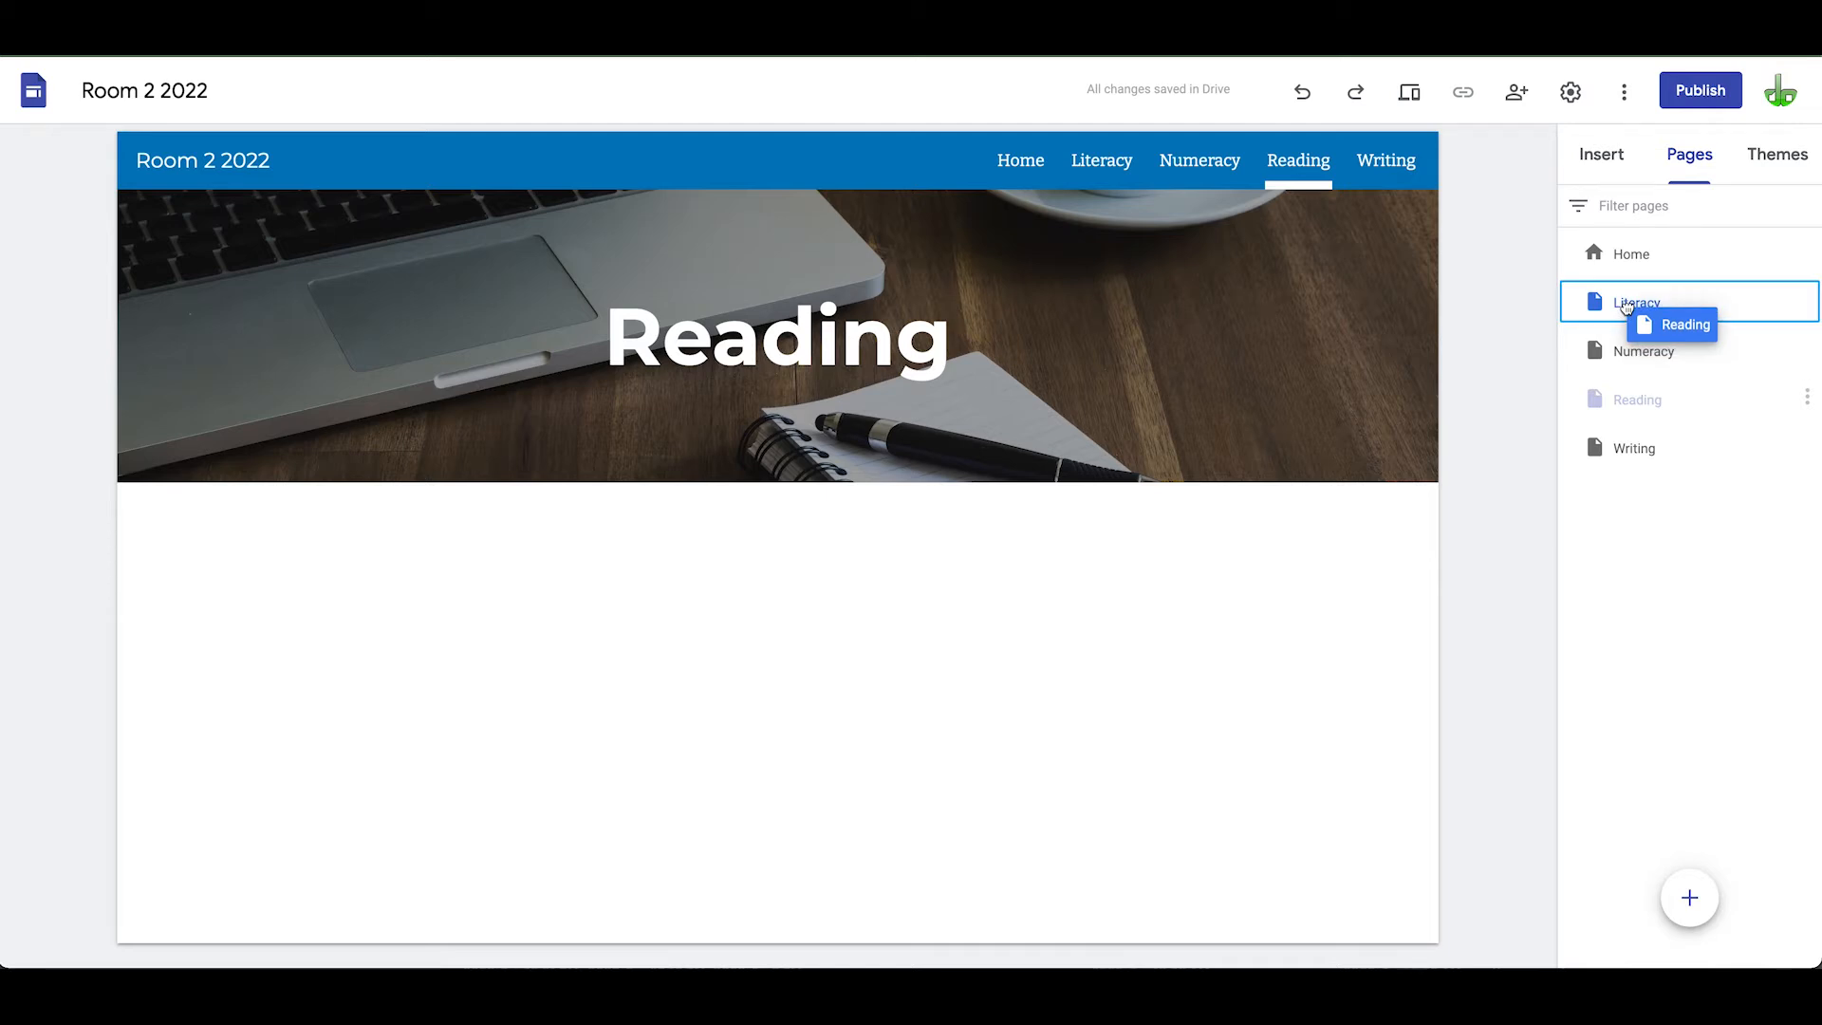
{"action": "left_click_drag", "start_coordinate": [1625, 305], "coordinate": [1626, 308]}
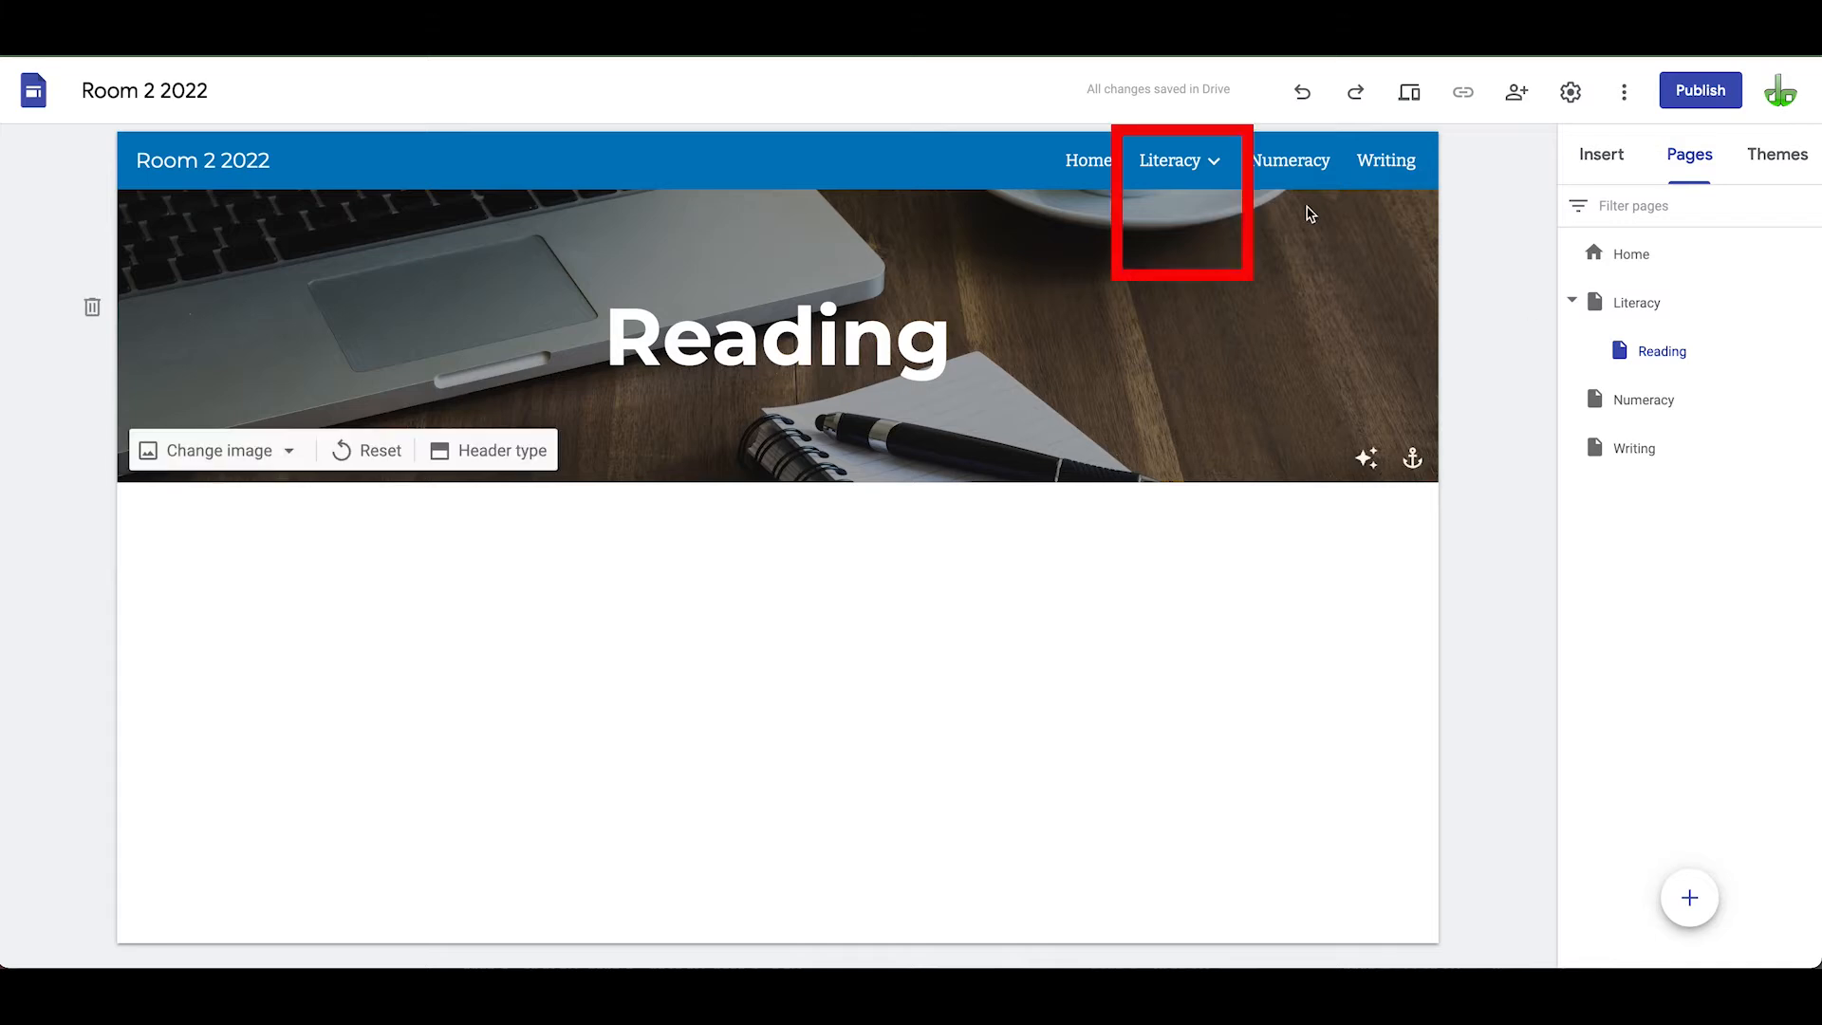
{"action": "mouse_move", "coordinate": [1204, 163]}
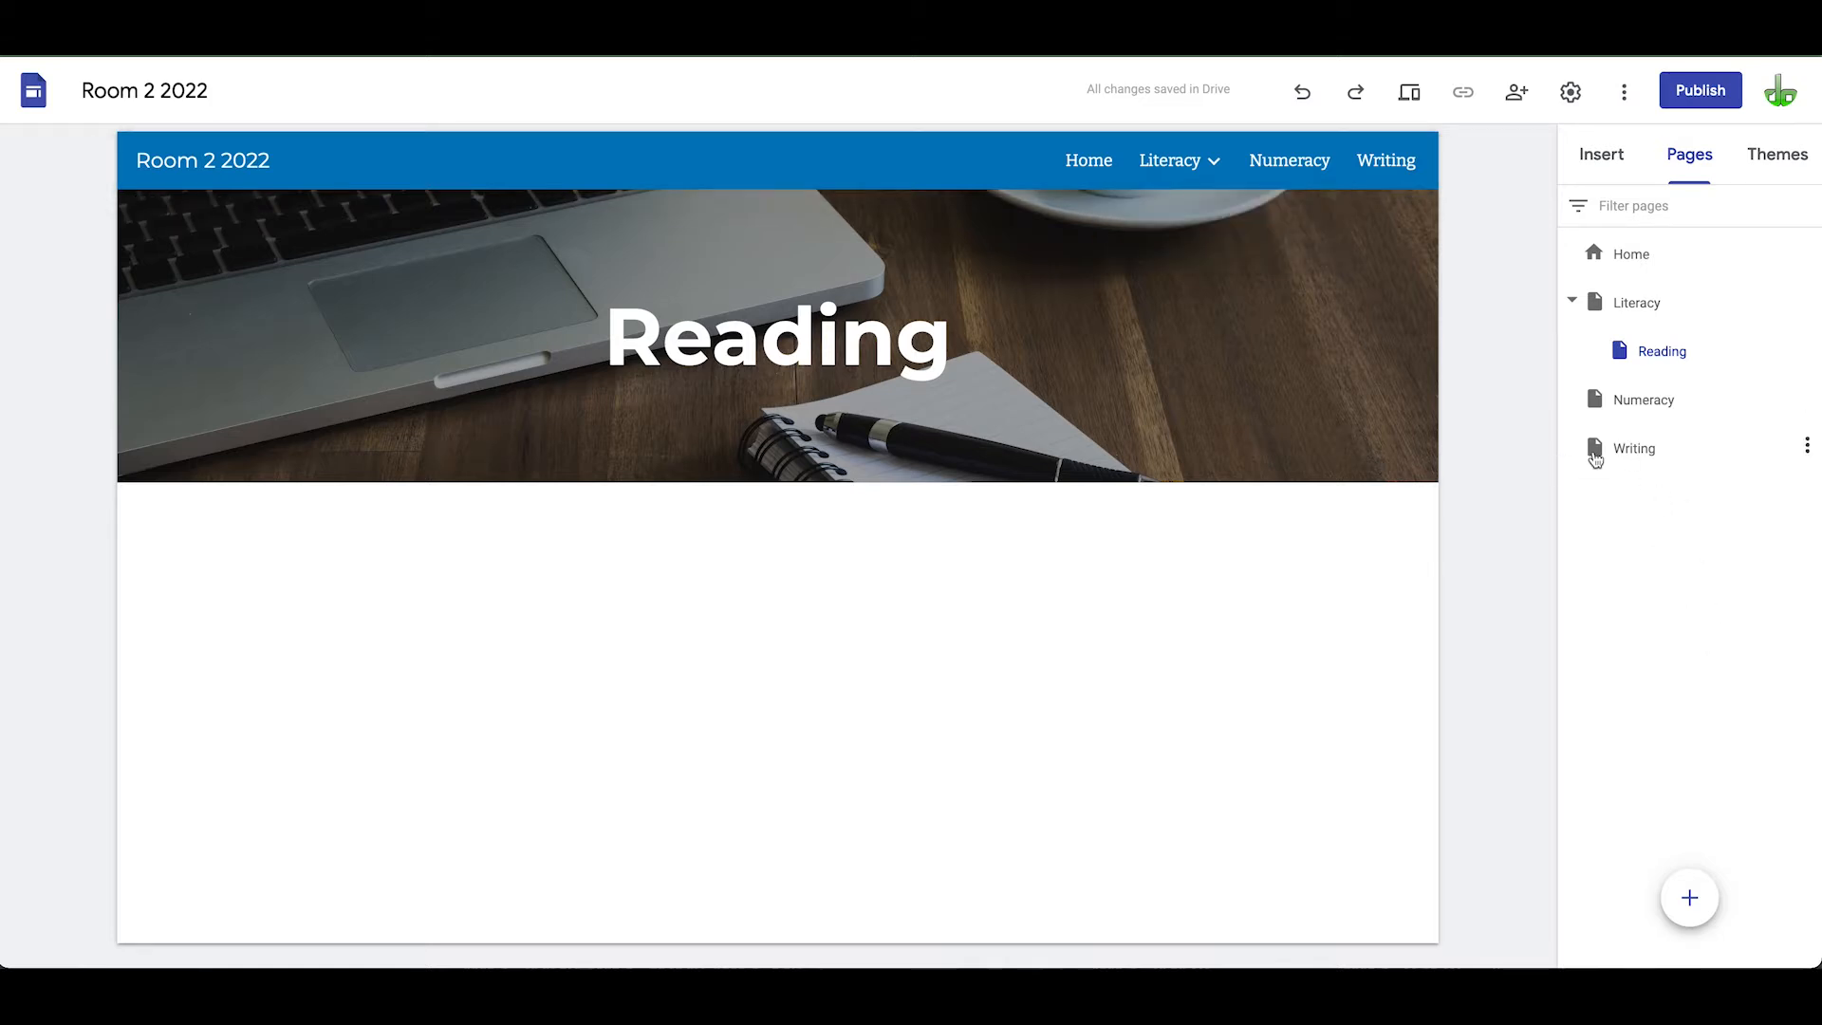
{"action": "left_click_drag", "start_coordinate": [1599, 453], "coordinate": [1594, 304]}
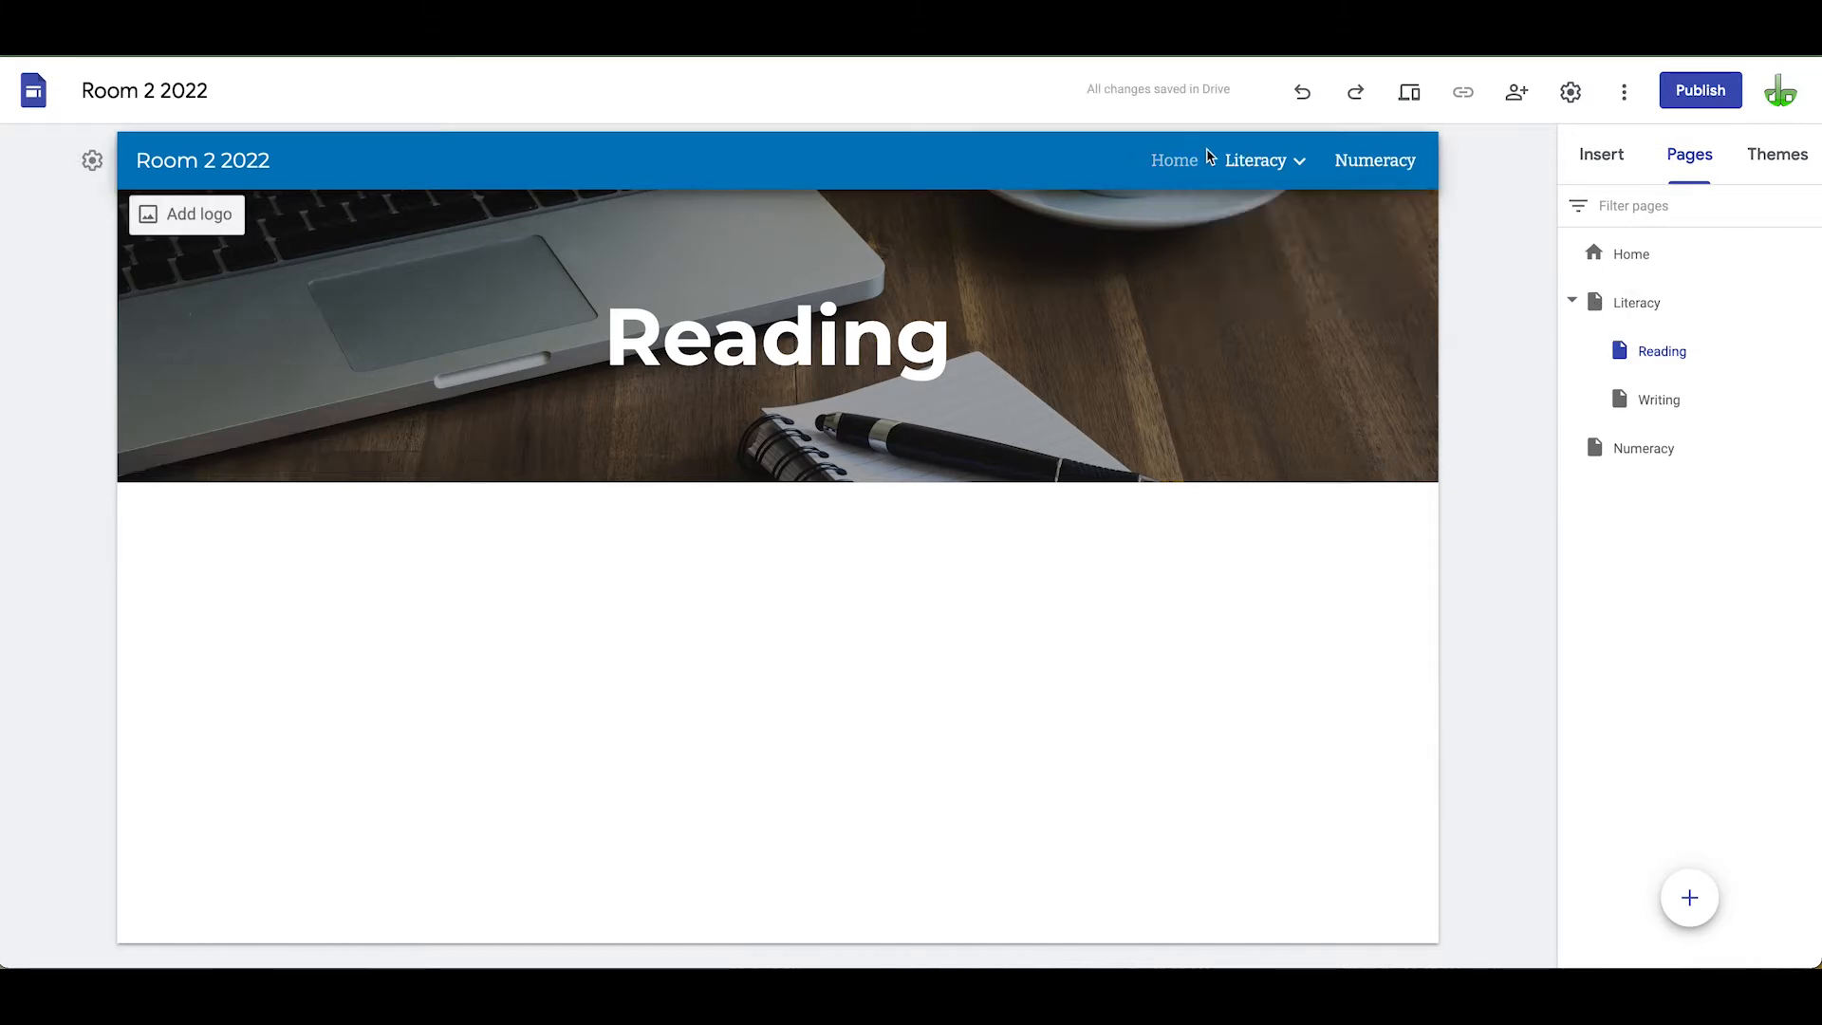
Open the Writing page through the site's navigation and add a subpage named Shape beside it under Literacy
{"action": "left_click", "coordinate": [1266, 275]}
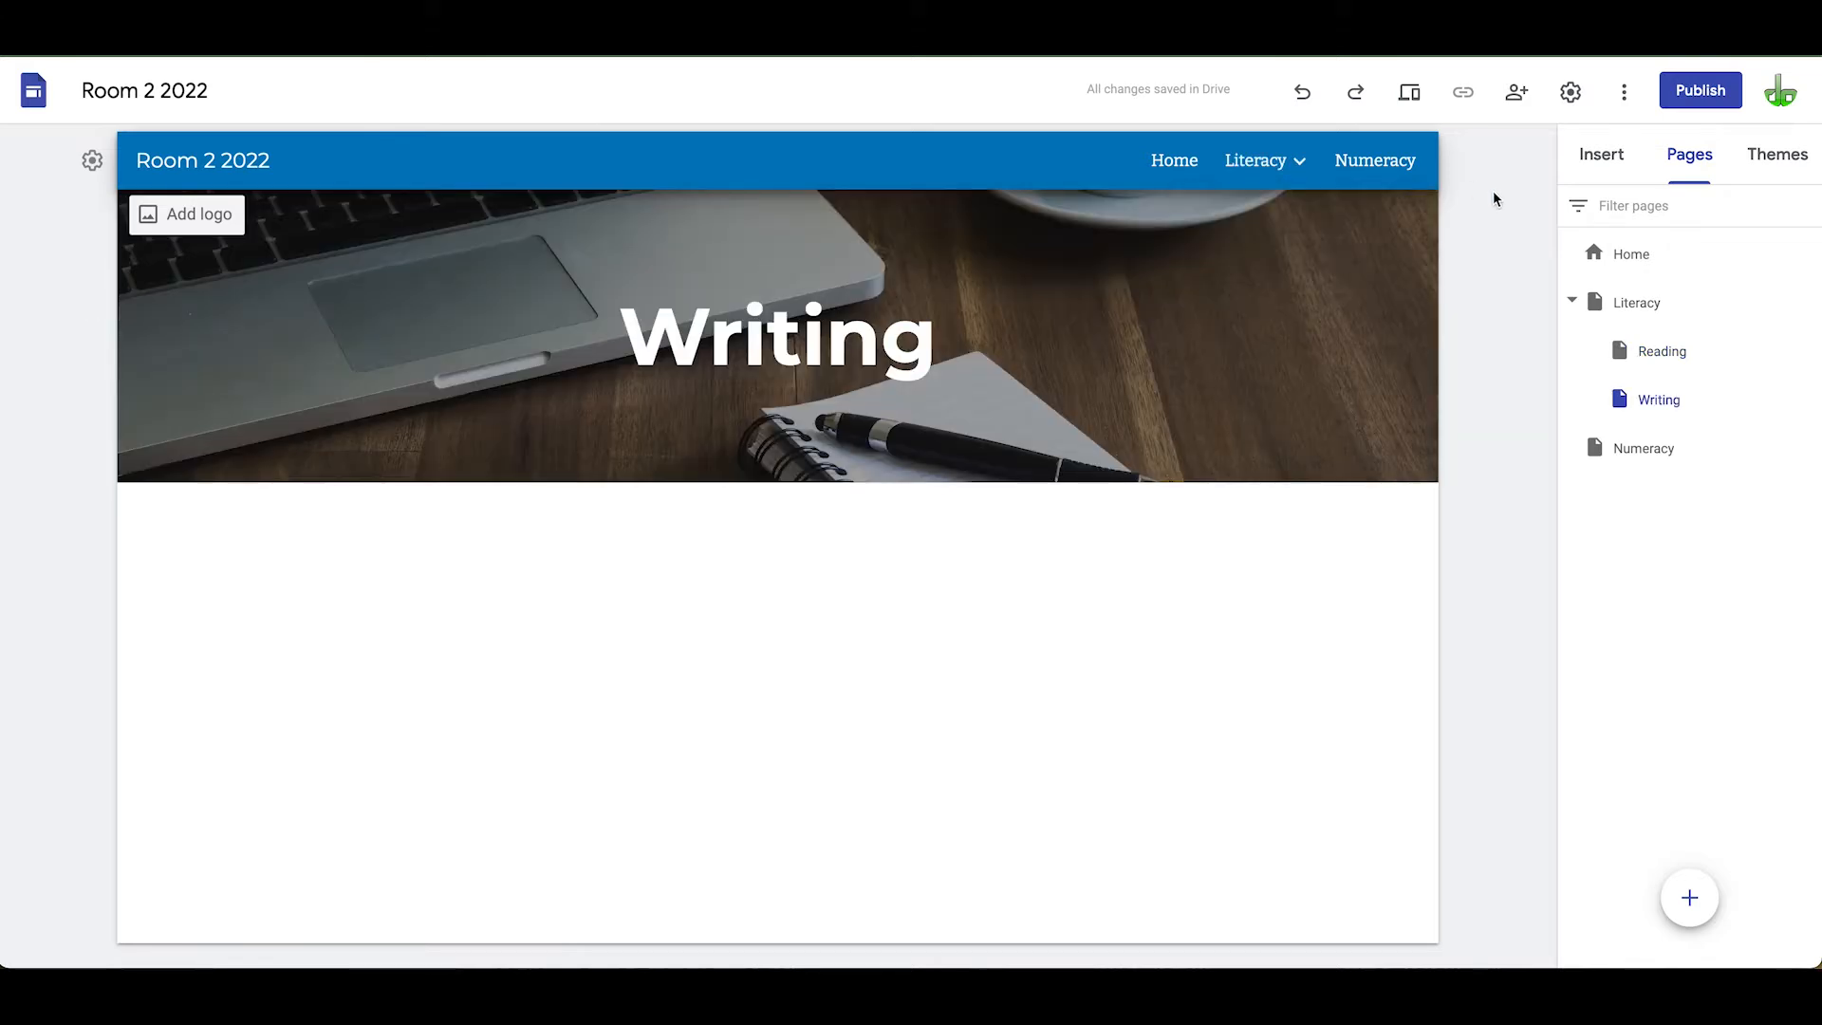
{"action": "mouse_move", "coordinate": [1274, 163]}
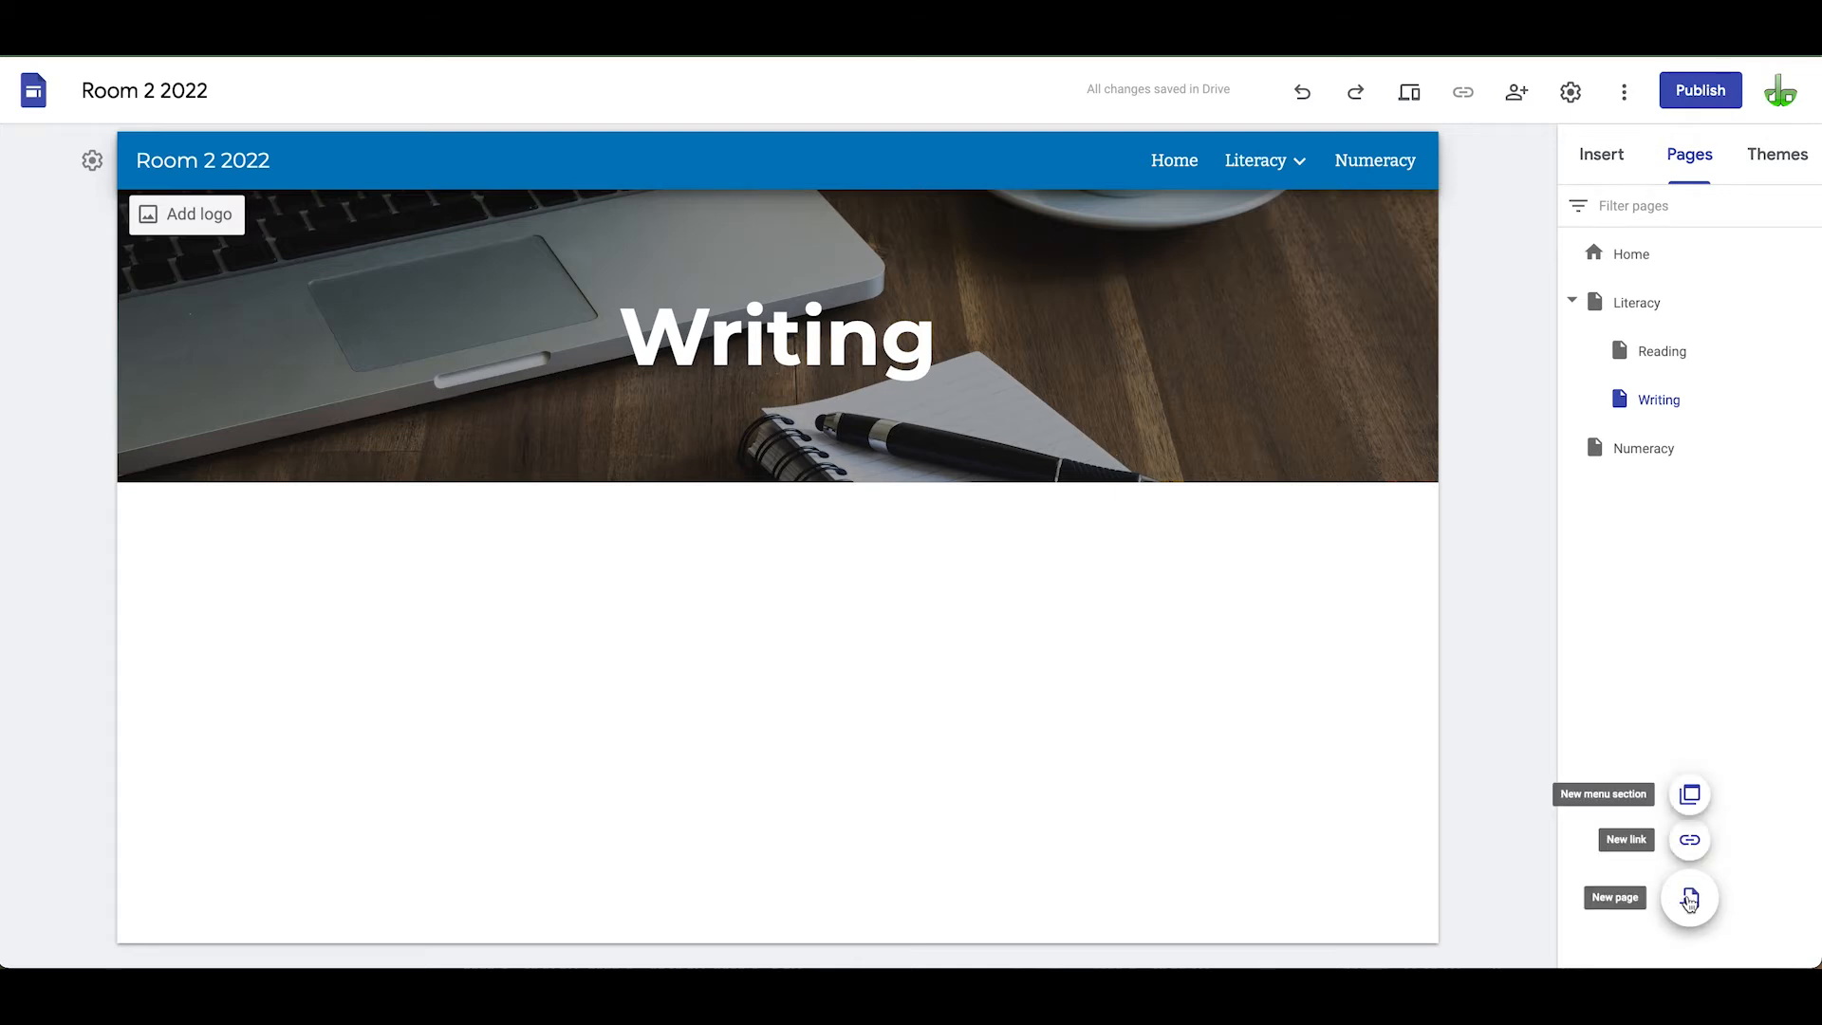
{"action": "left_click", "coordinate": [1690, 900]}
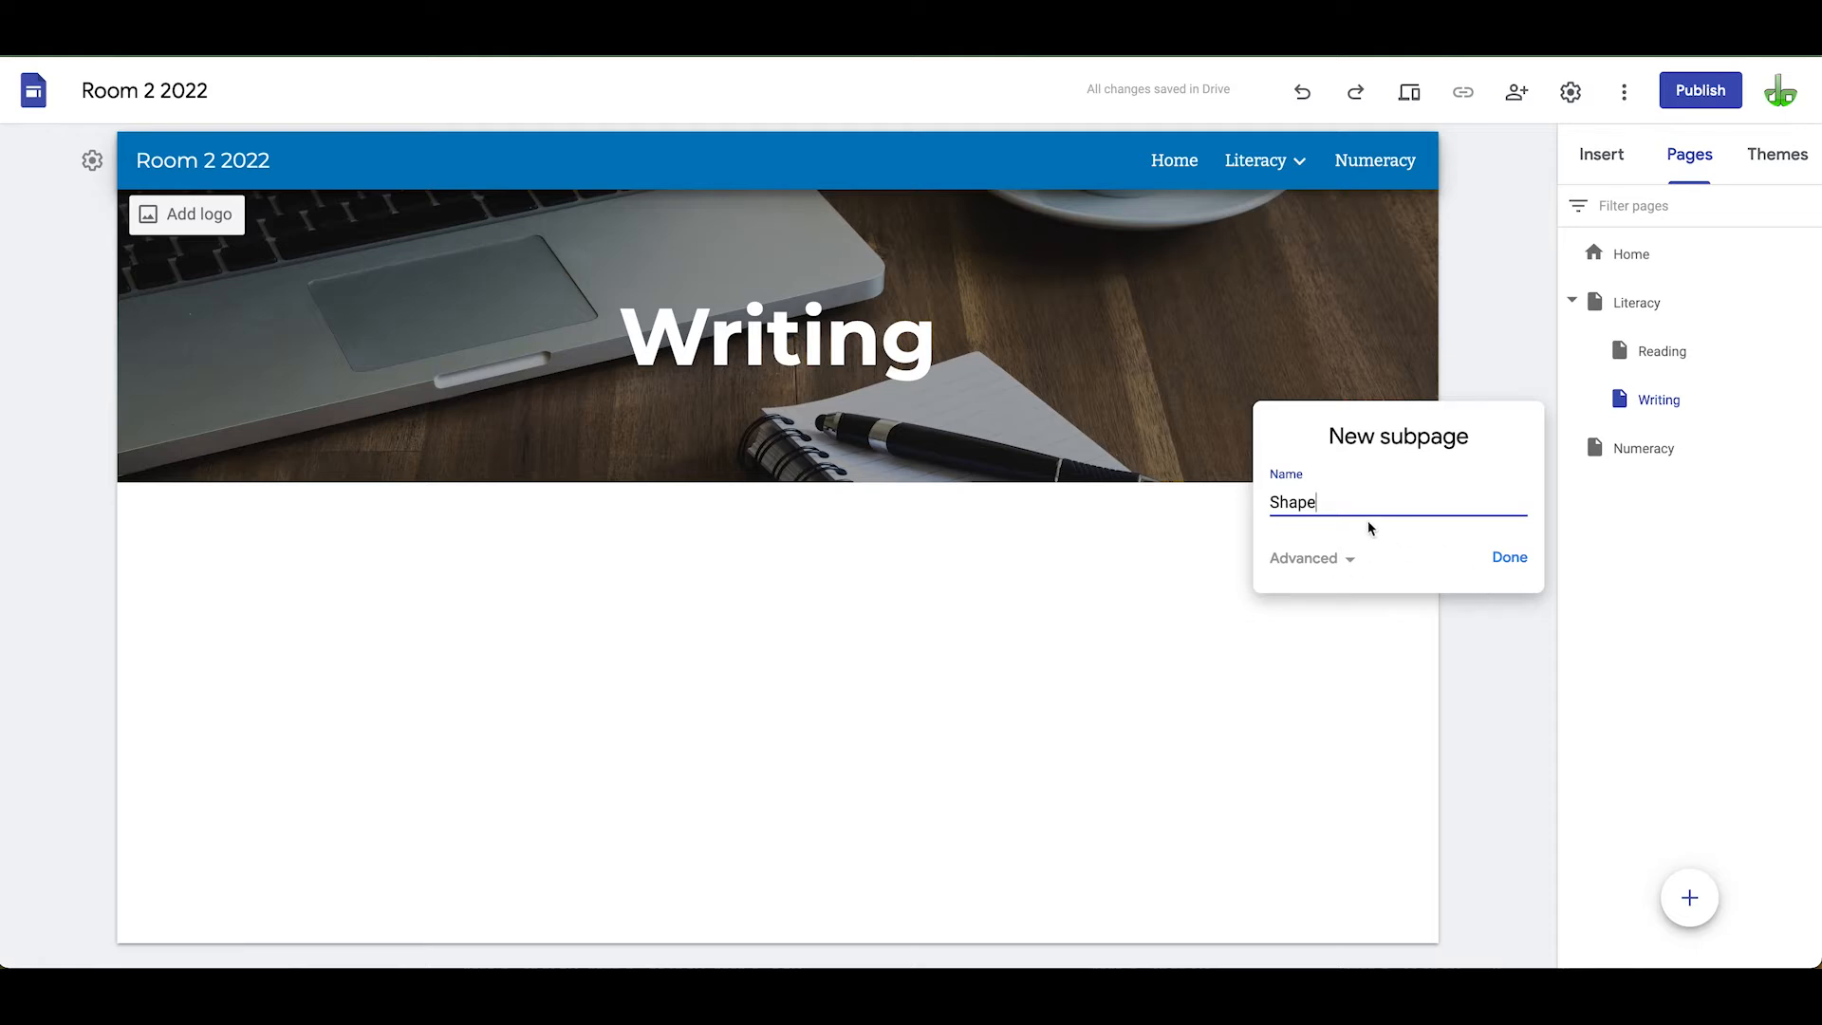
{"action": "left_click", "coordinate": [1500, 563]}
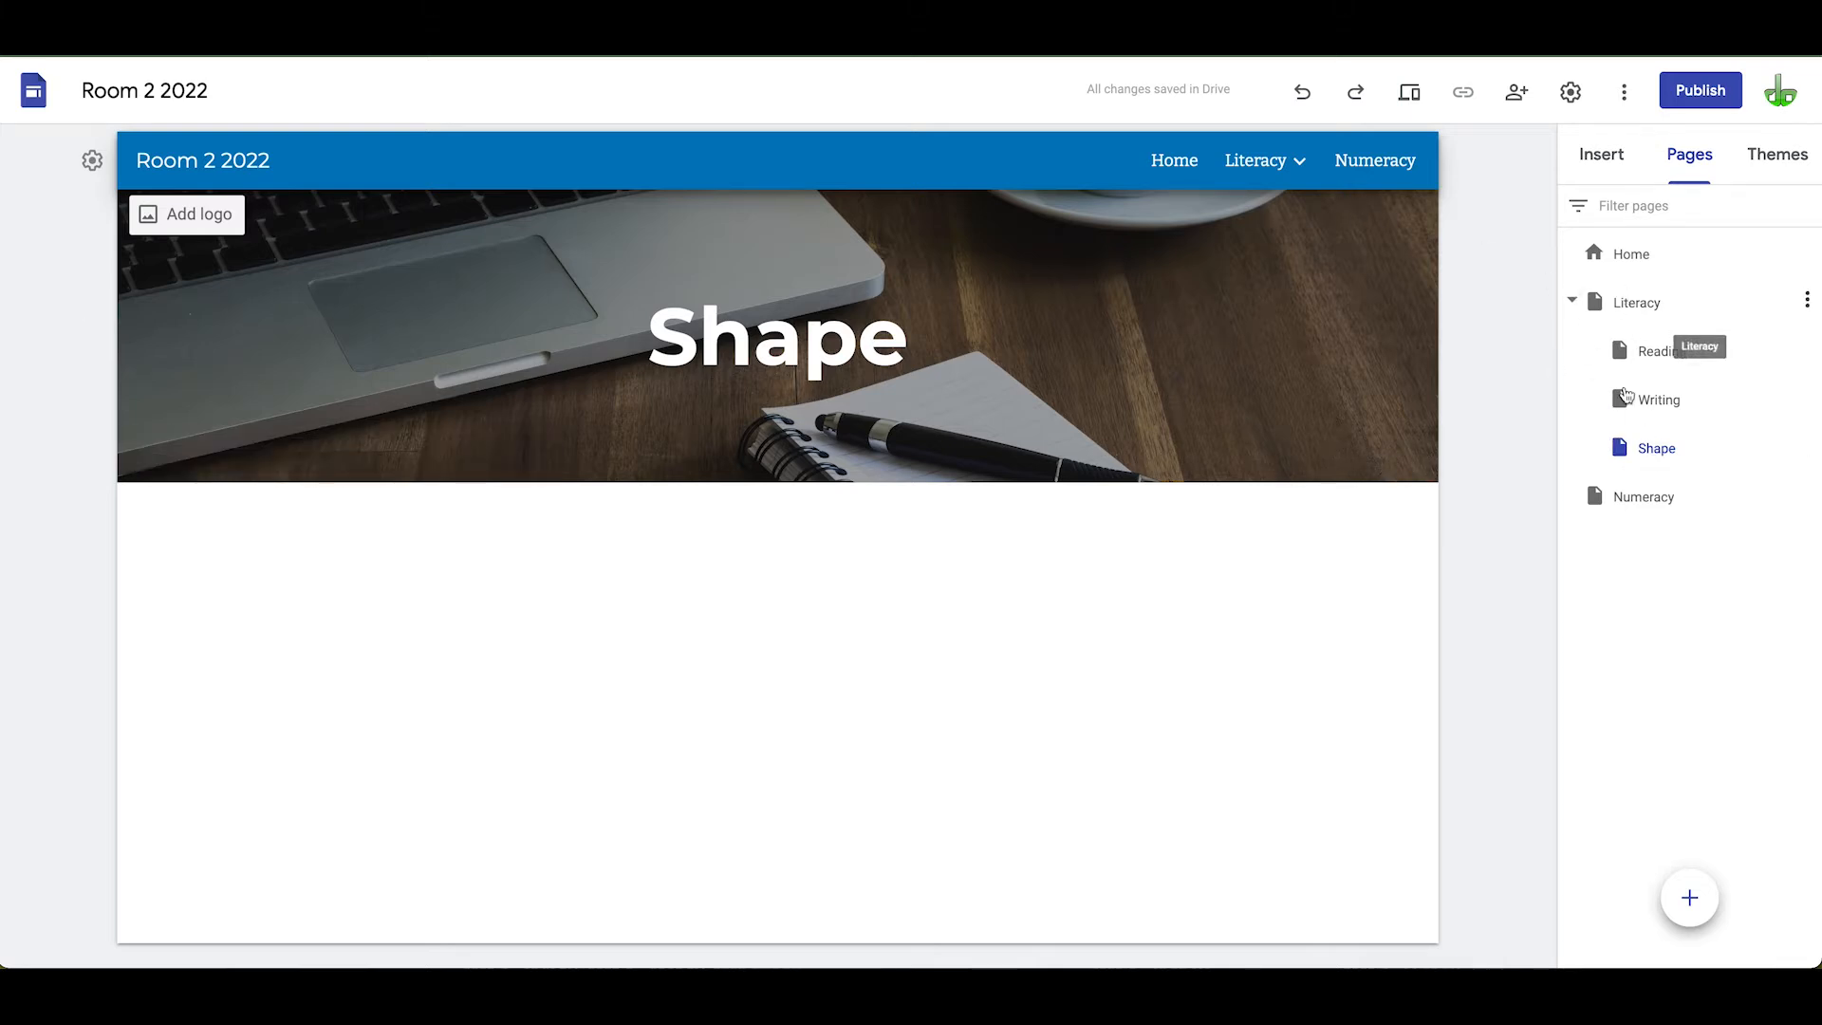
Return to the Home page and add a new top-level page named Number
{"action": "double_click", "coordinate": [1634, 258]}
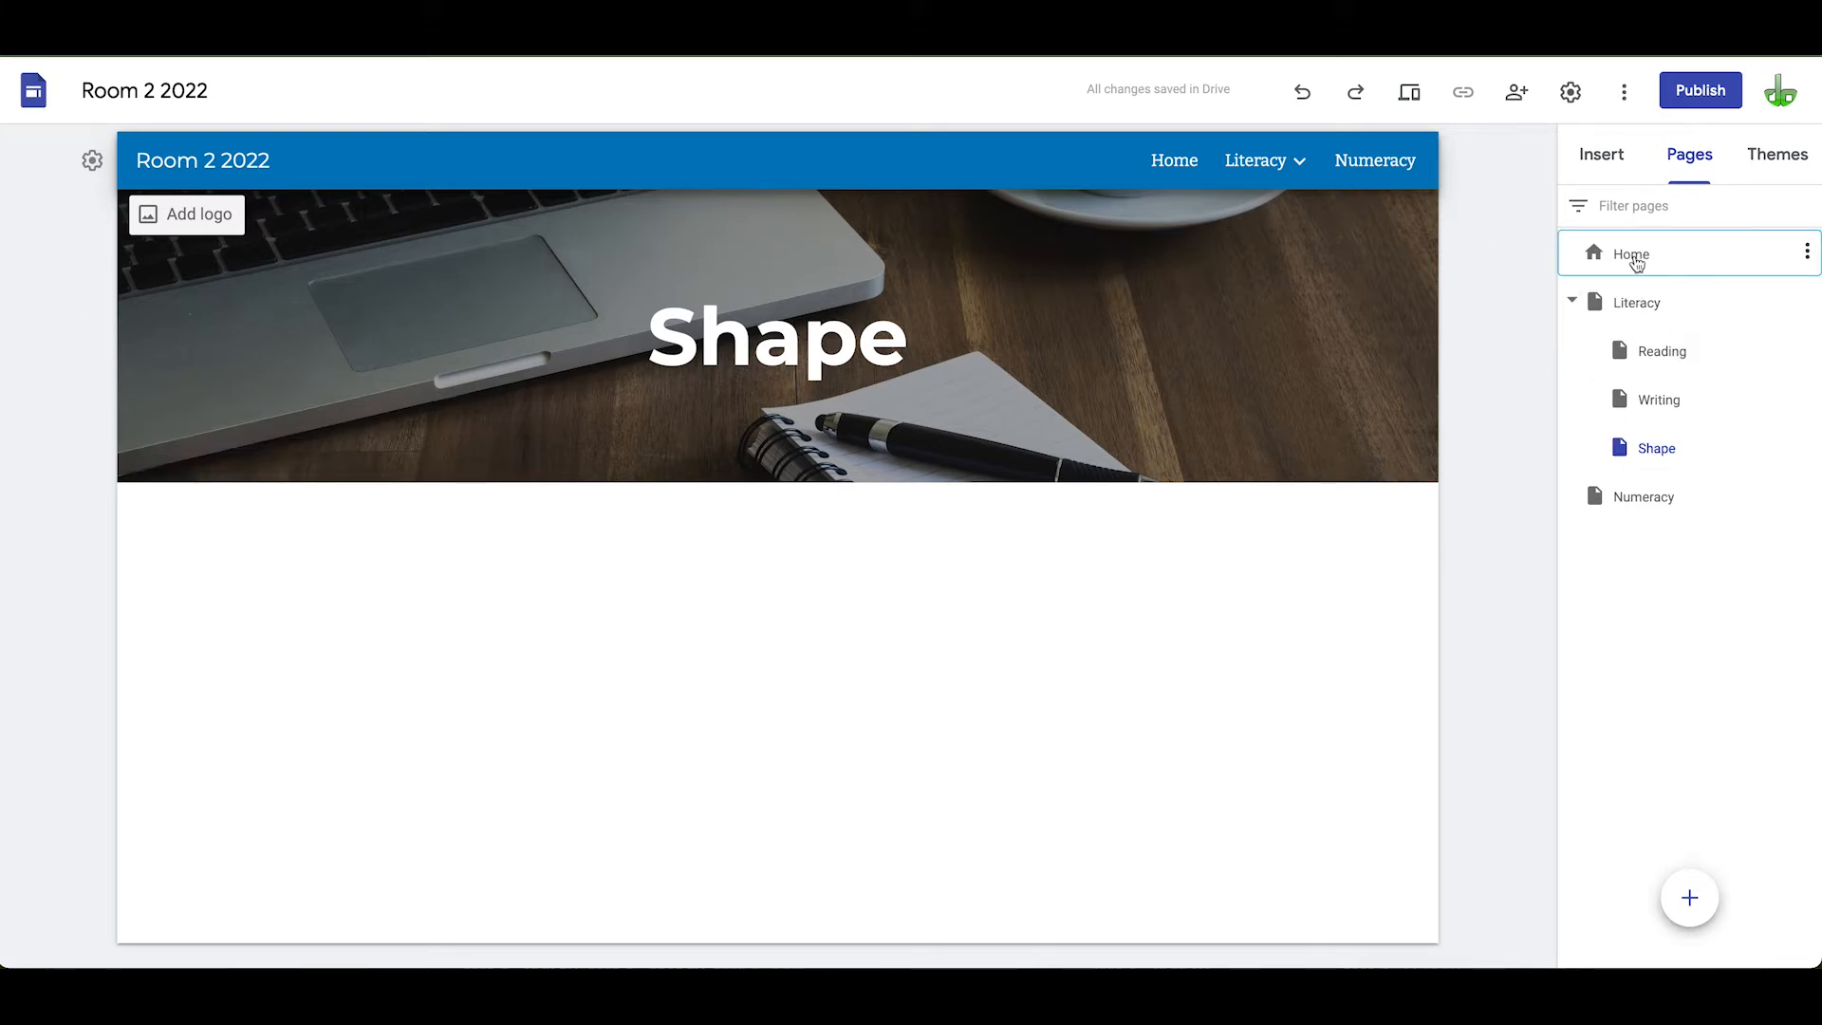
{"action": "left_click", "coordinate": [1525, 420]}
{"action": "left_click", "coordinate": [1583, 258]}
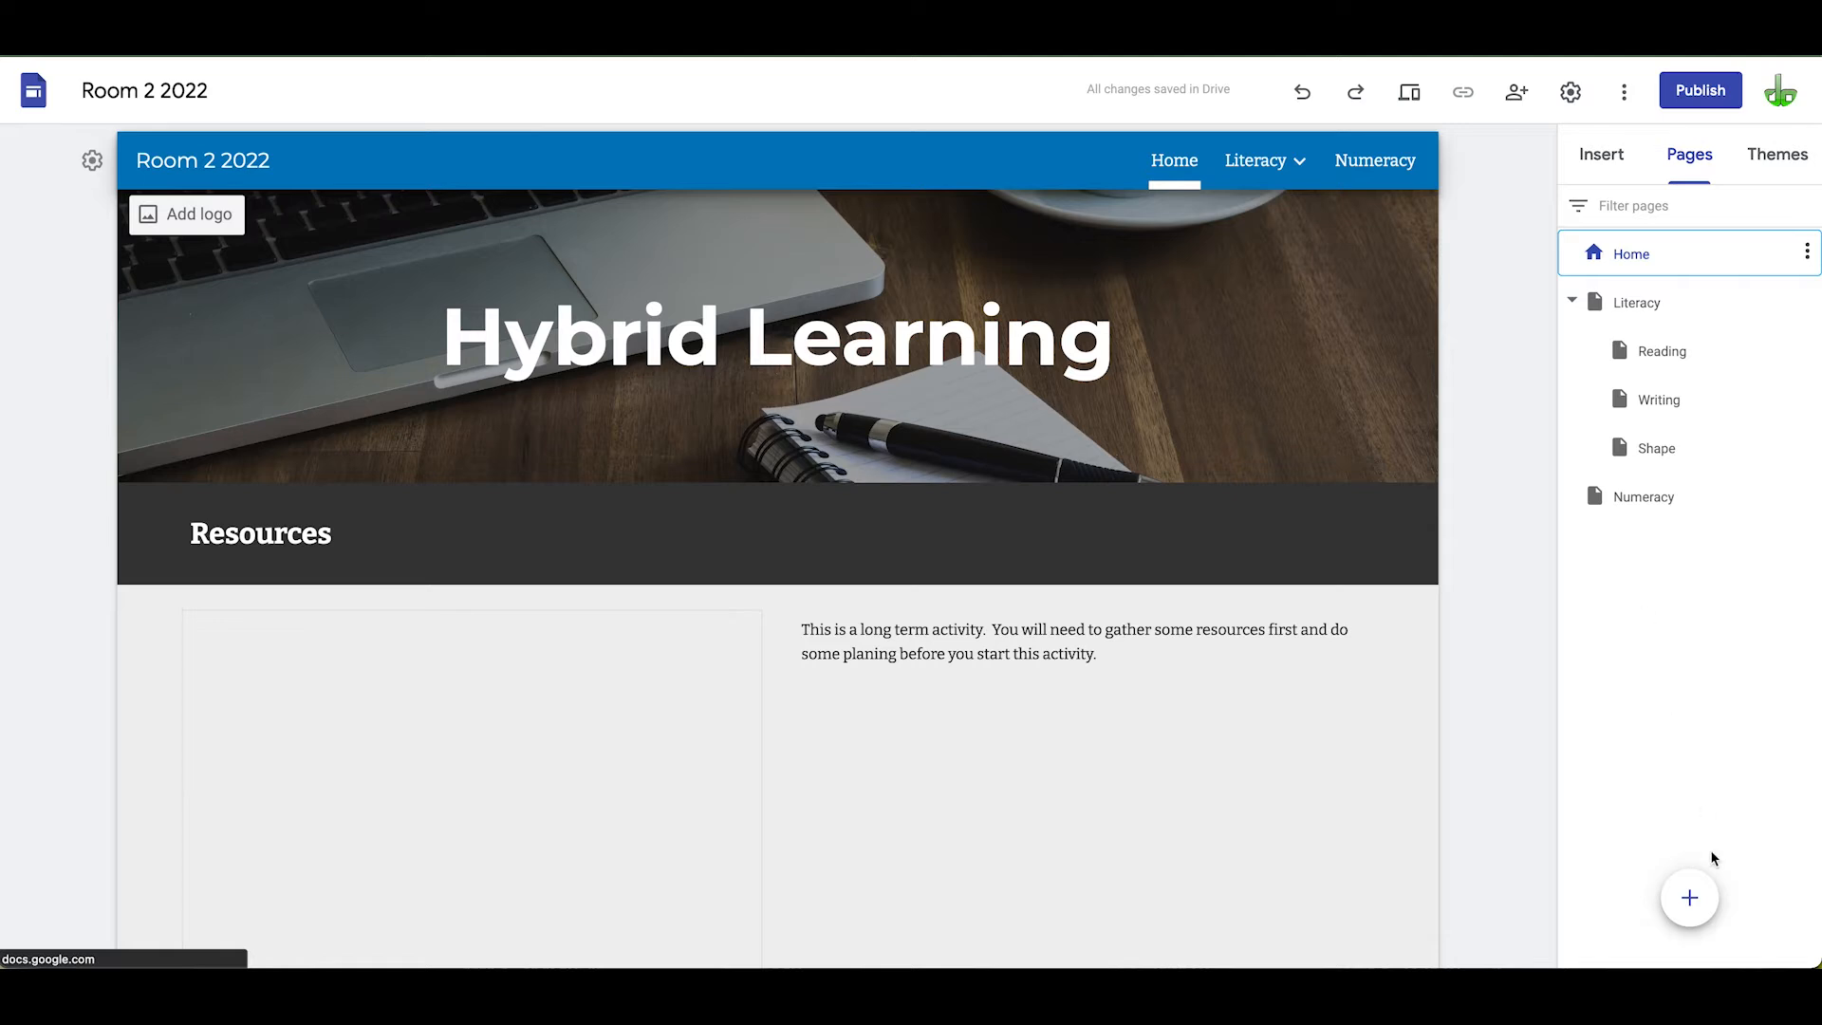
{"action": "left_click", "coordinate": [1690, 892]}
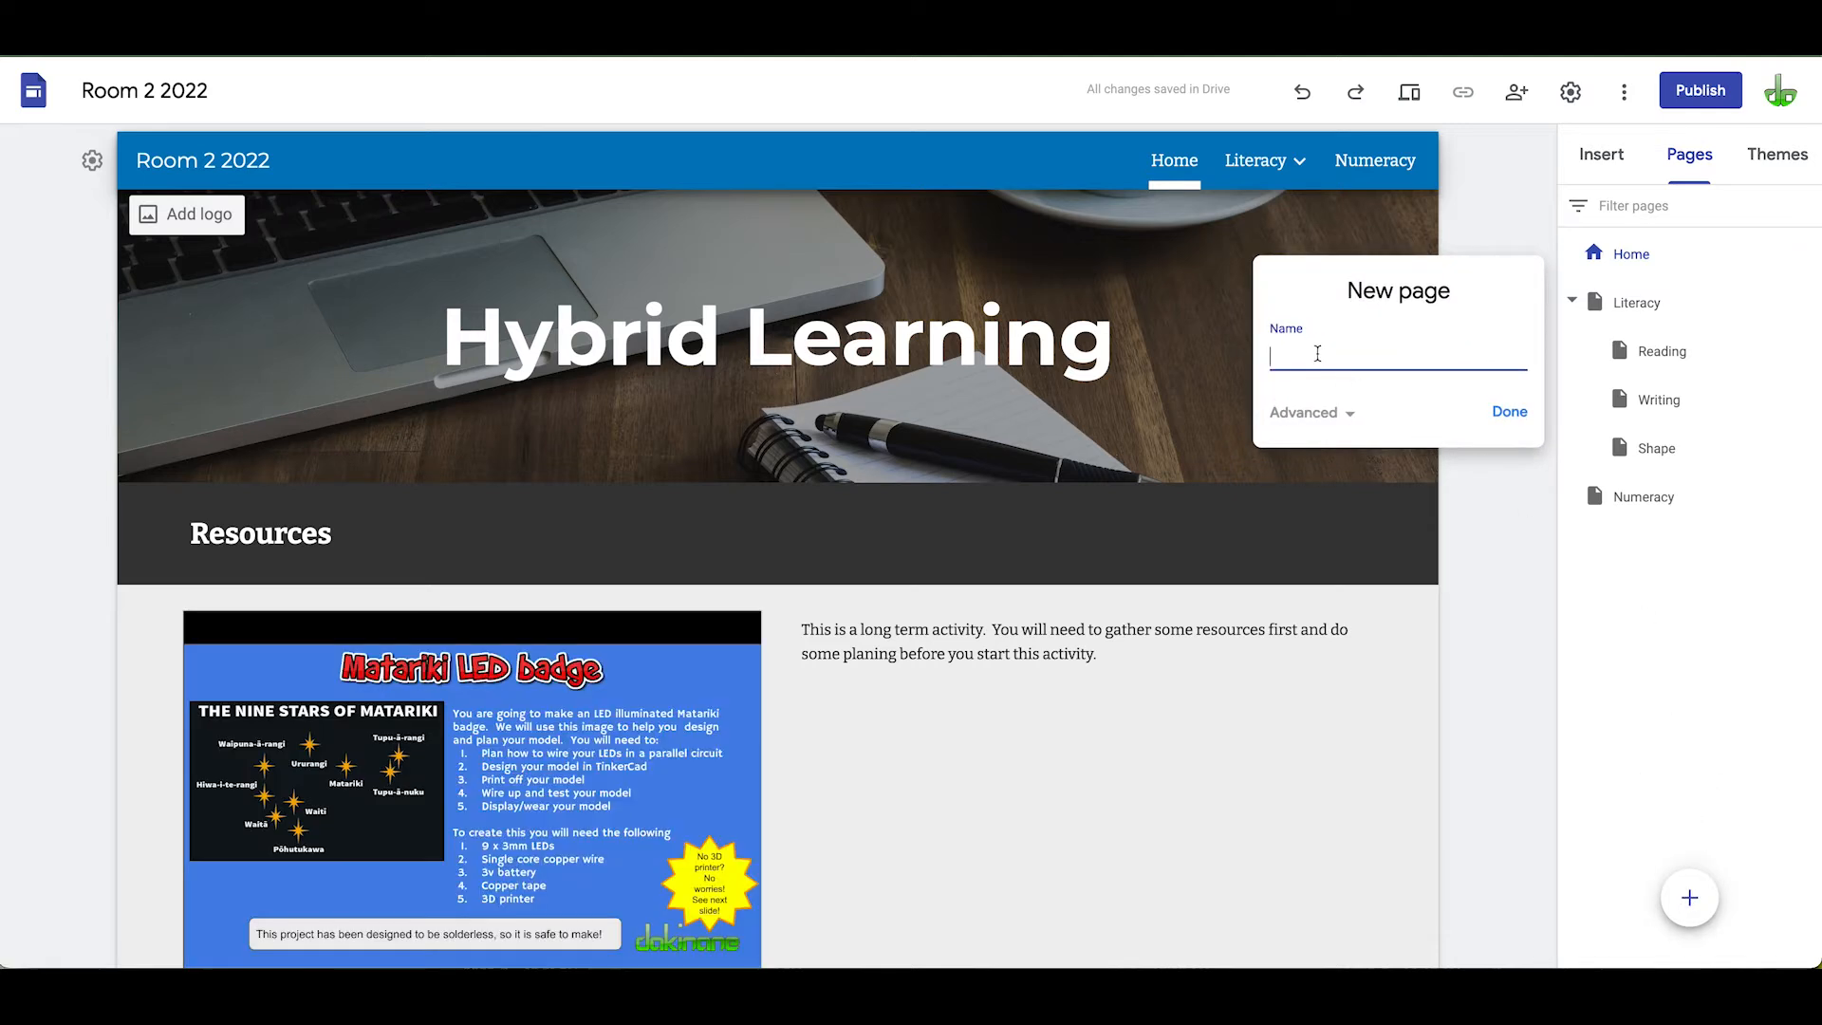
{"action": "type", "text": "numb"}
{"action": "left_click", "coordinate": [1509, 412]}
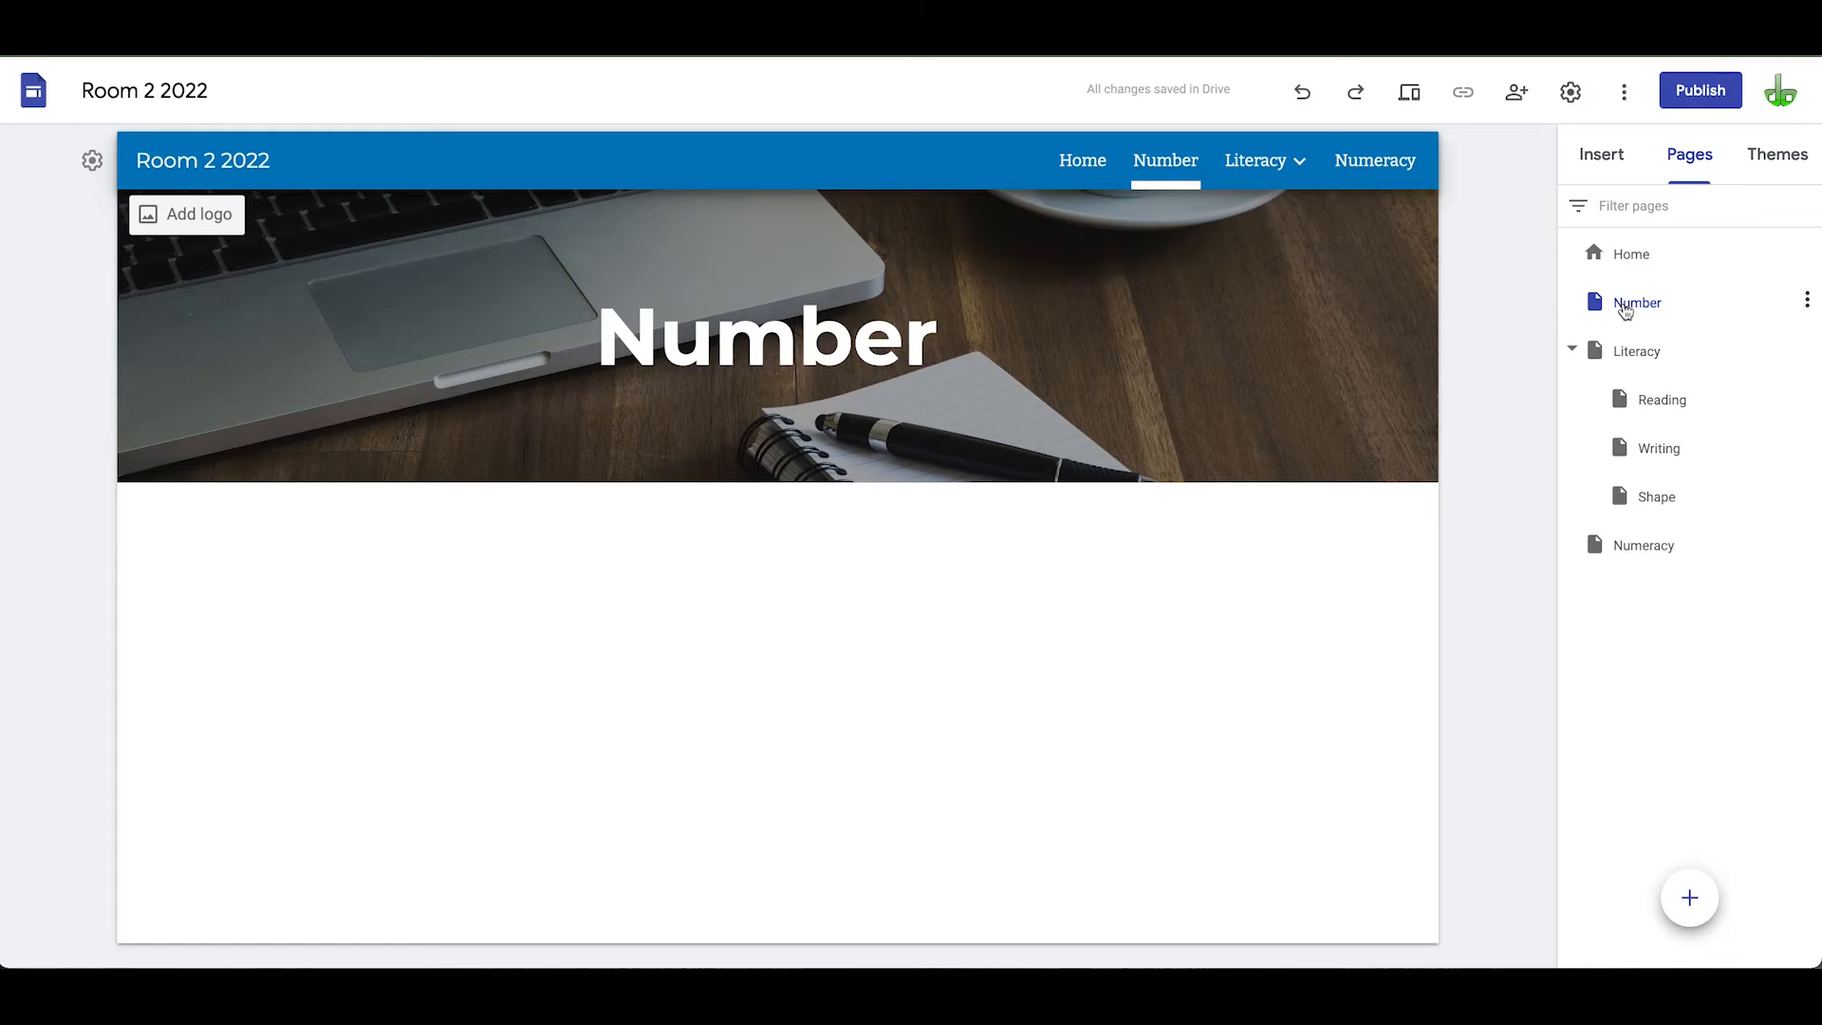
Nest Number under Numeracy, move Shape from Literacy to Numeracy, and check both dropdowns in the site's navigation
{"action": "left_click_drag", "start_coordinate": [1596, 302], "coordinate": [1607, 549]}
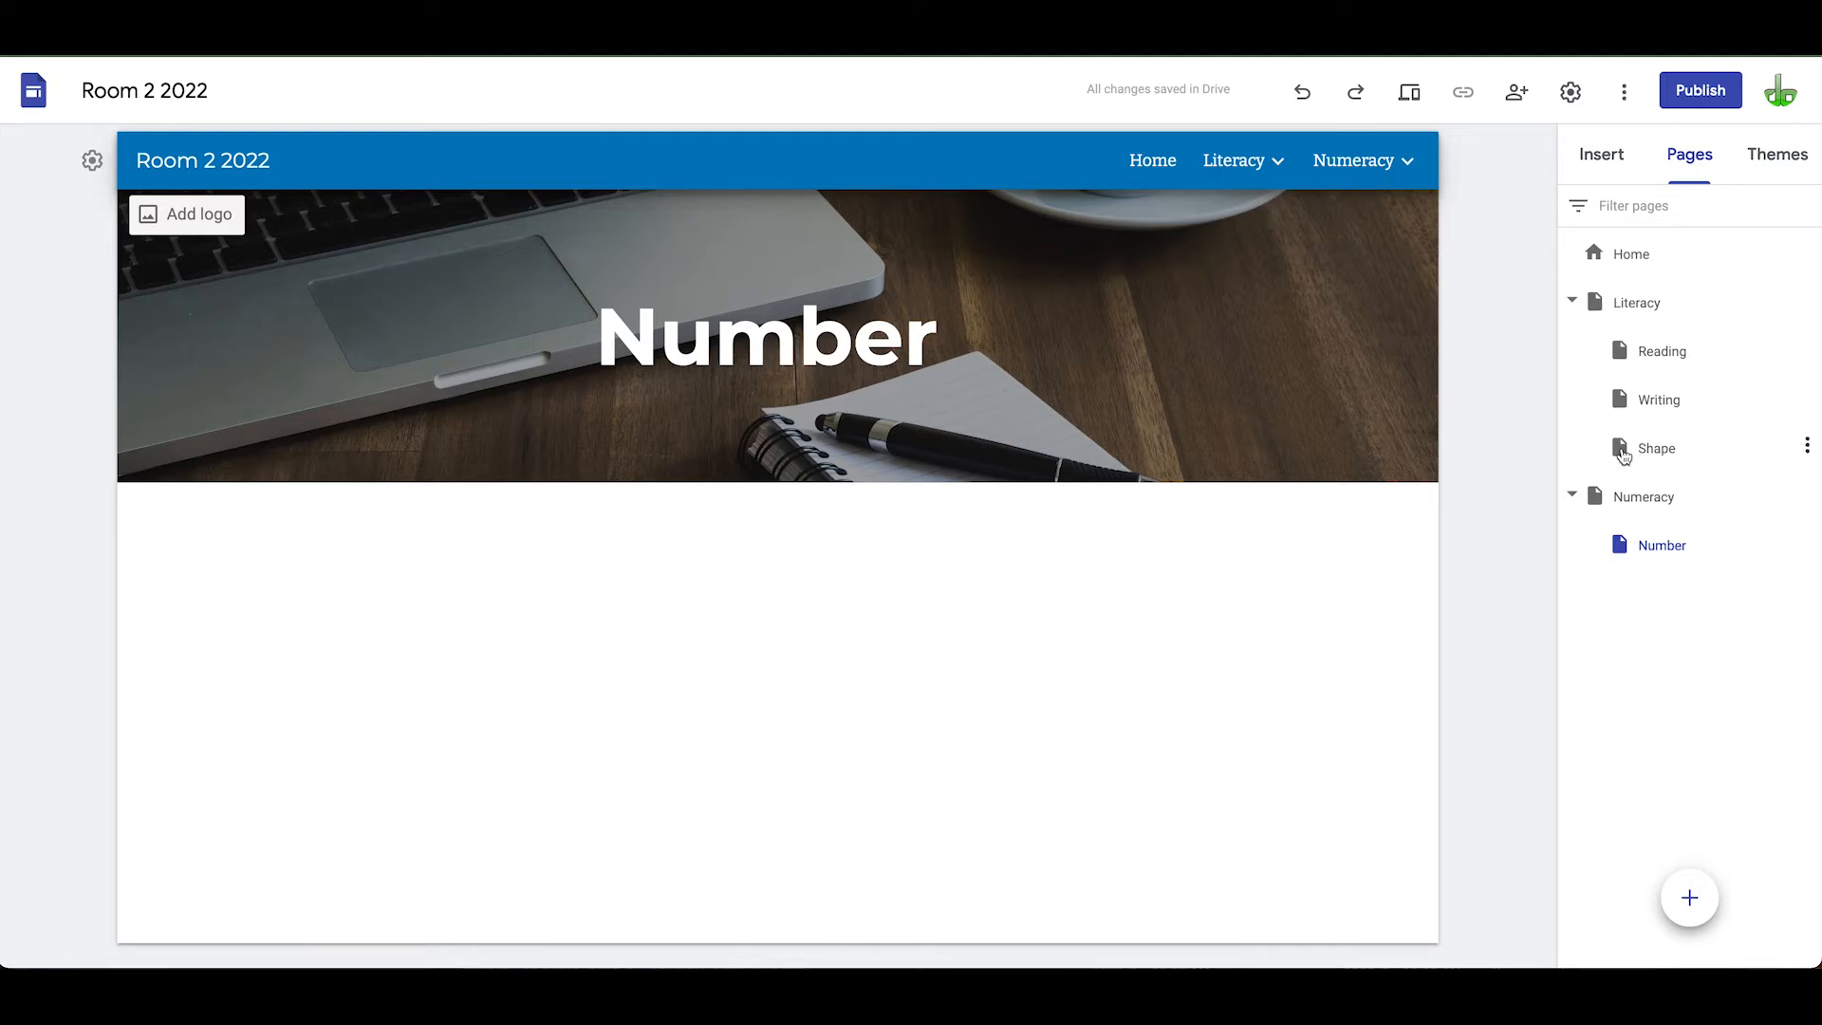
{"action": "left_click_drag", "start_coordinate": [1640, 457], "coordinate": [1642, 512]}
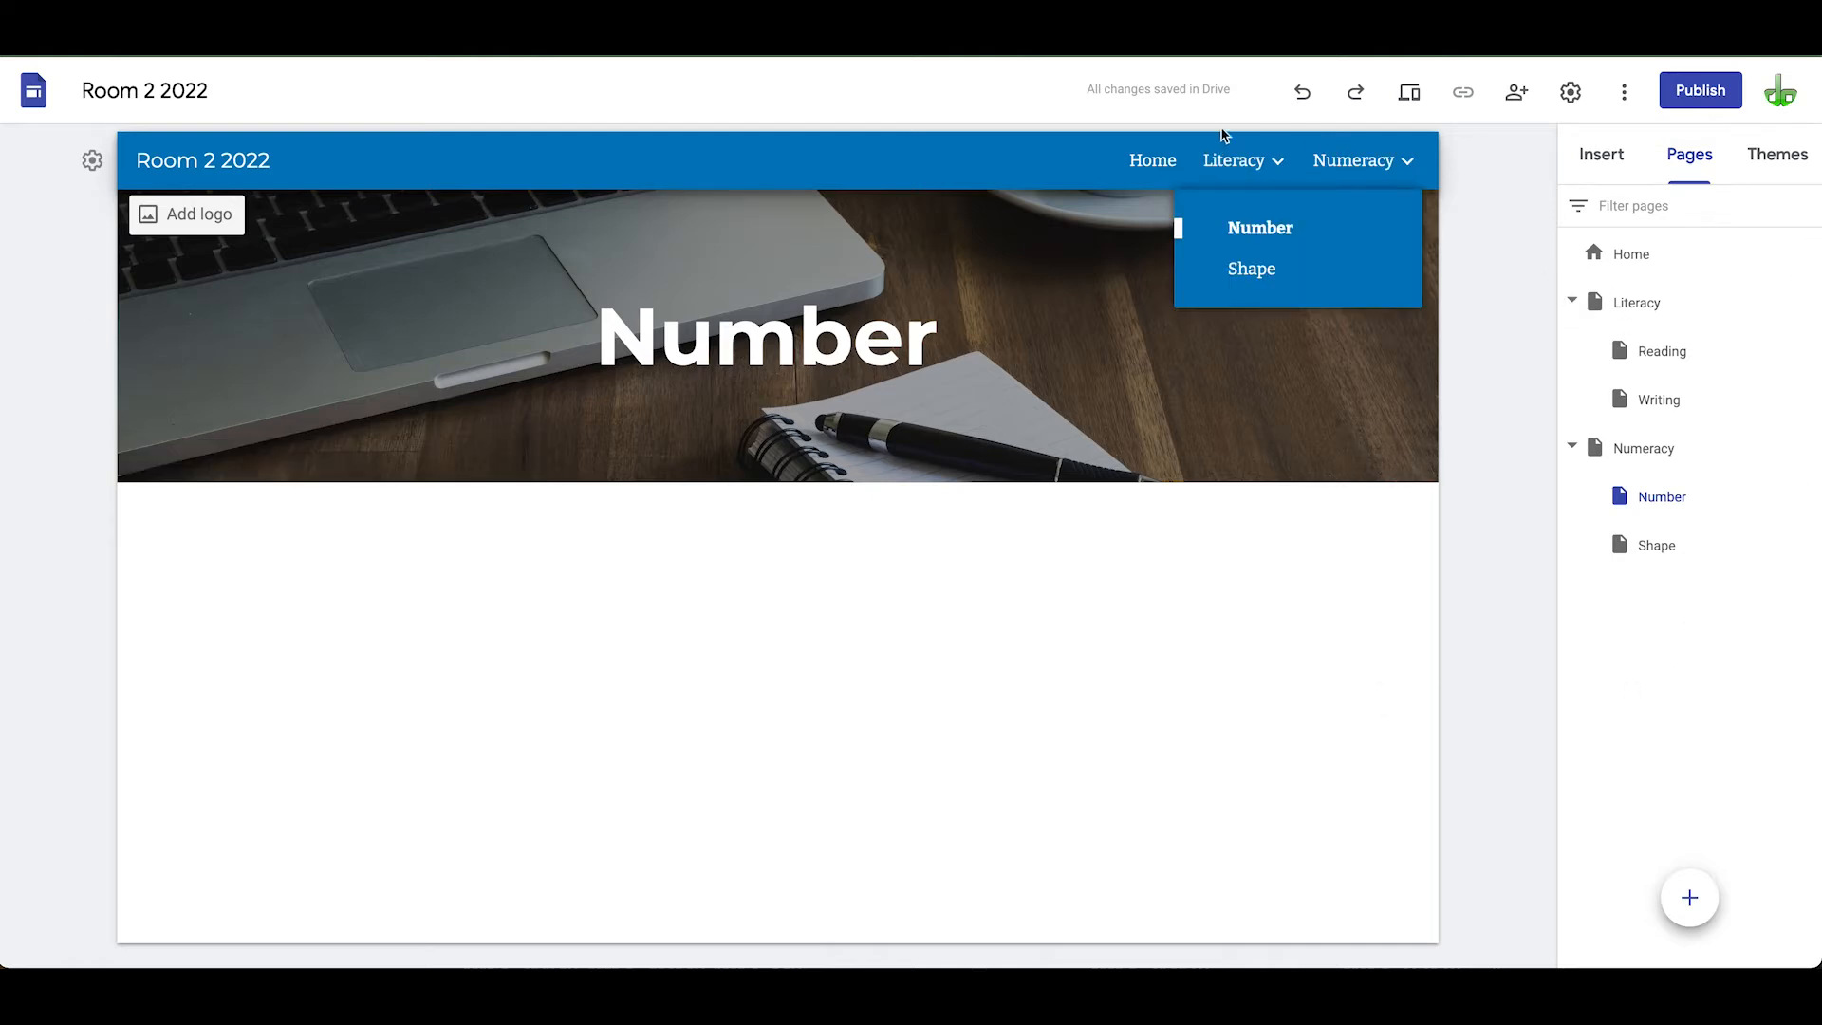
{"action": "mouse_move", "coordinate": [1255, 175]}
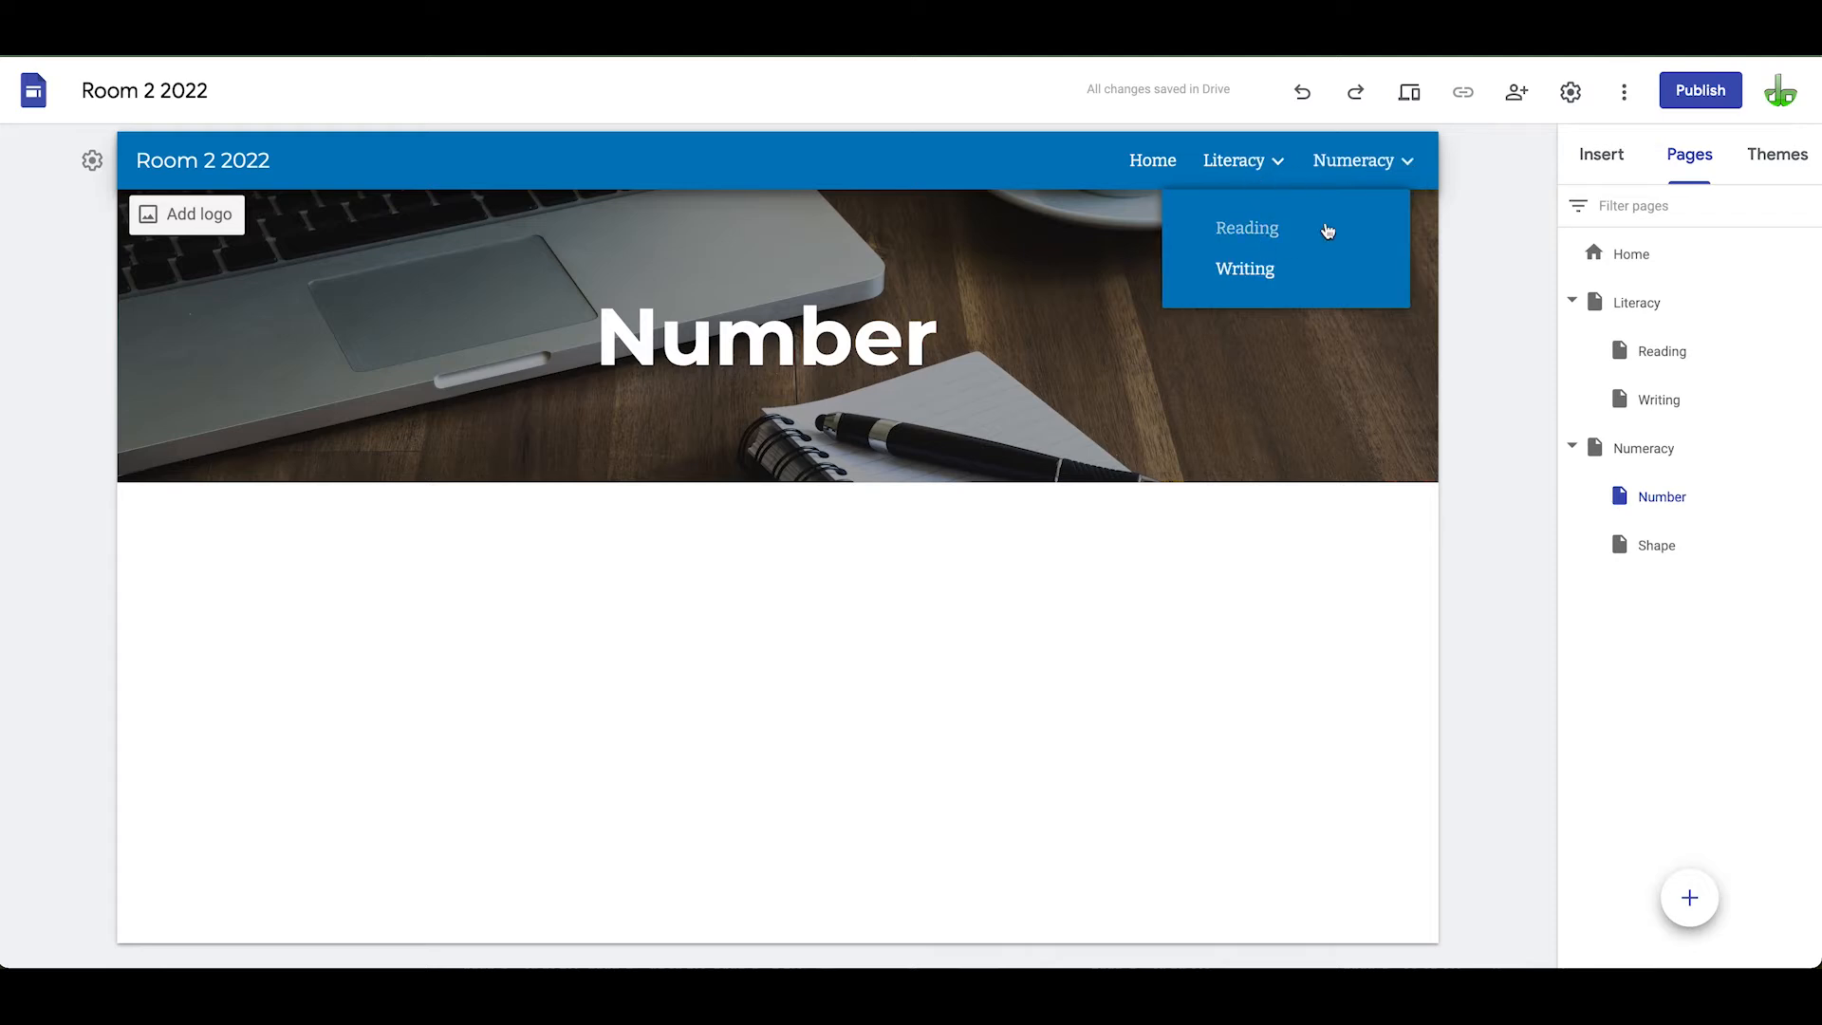
{"action": "mouse_move", "coordinate": [1358, 171]}
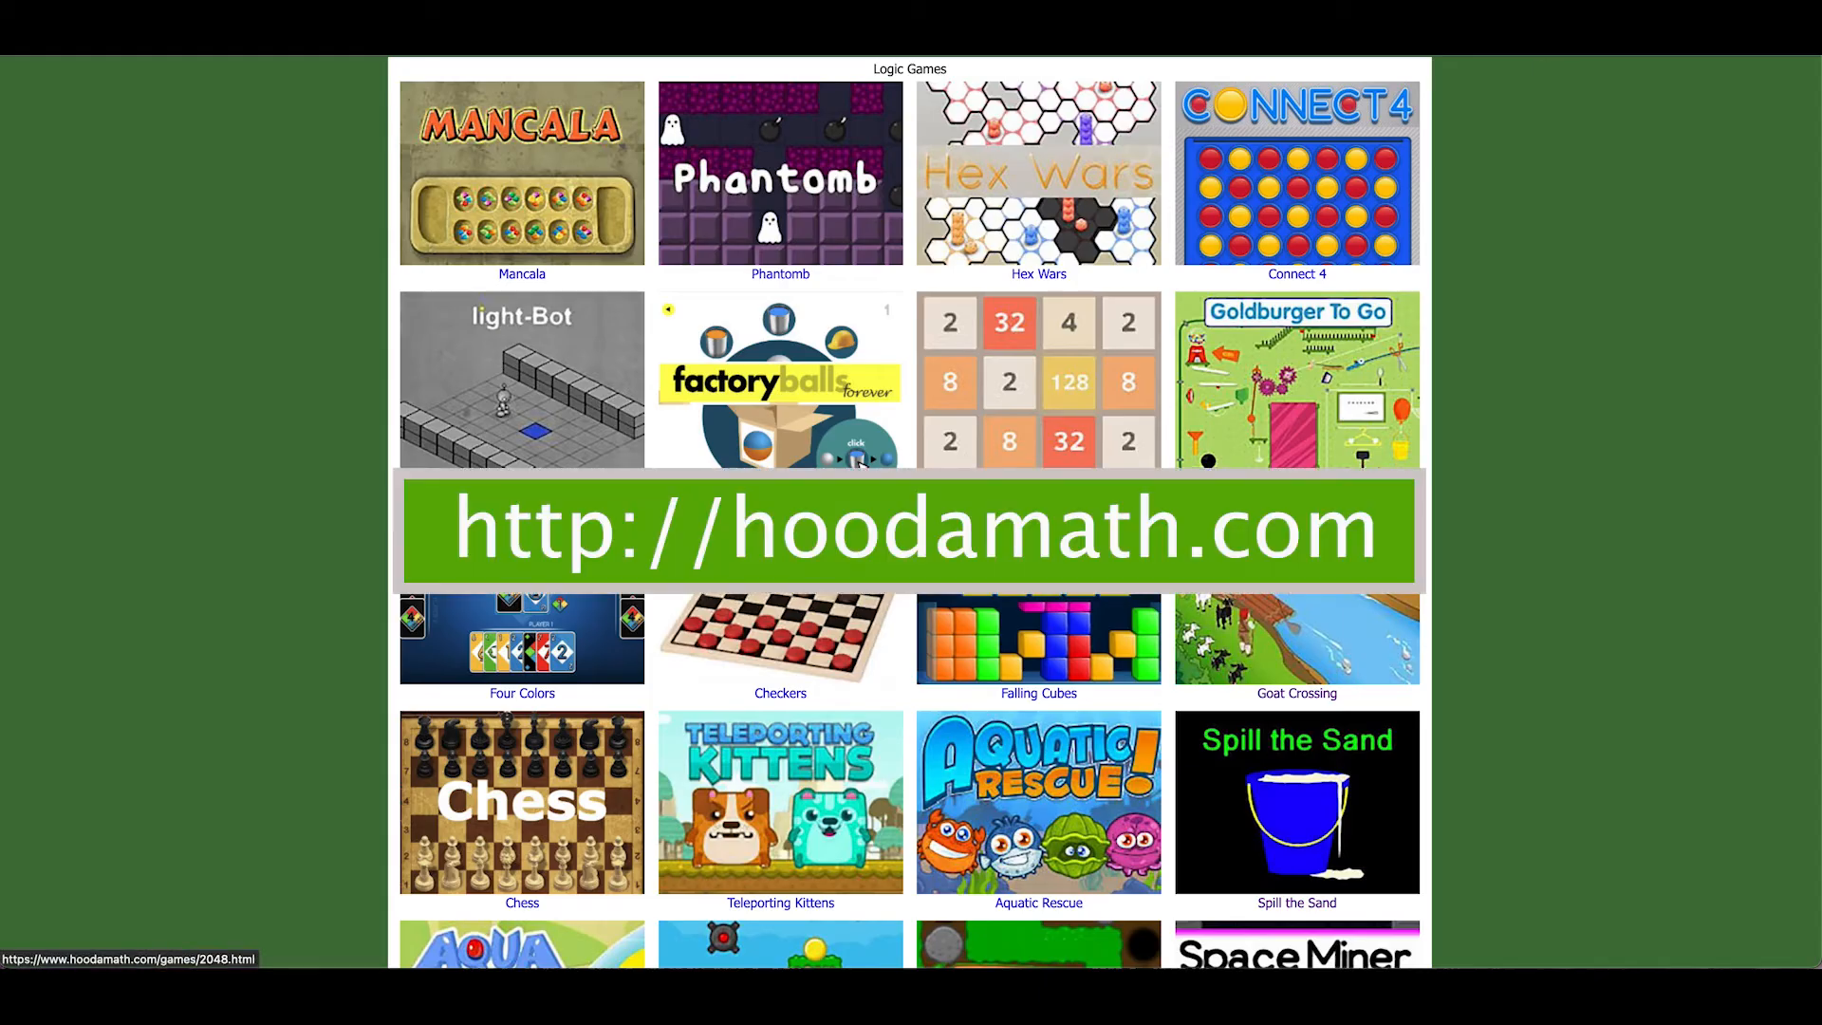
Switch to the Hooda Math Logic Games page and capture a screenshot of the Goat Crossing game thumbnail
{"action": "scroll", "coordinate": [780, 569], "scroll_direction": "up", "scroll_amount": 4}
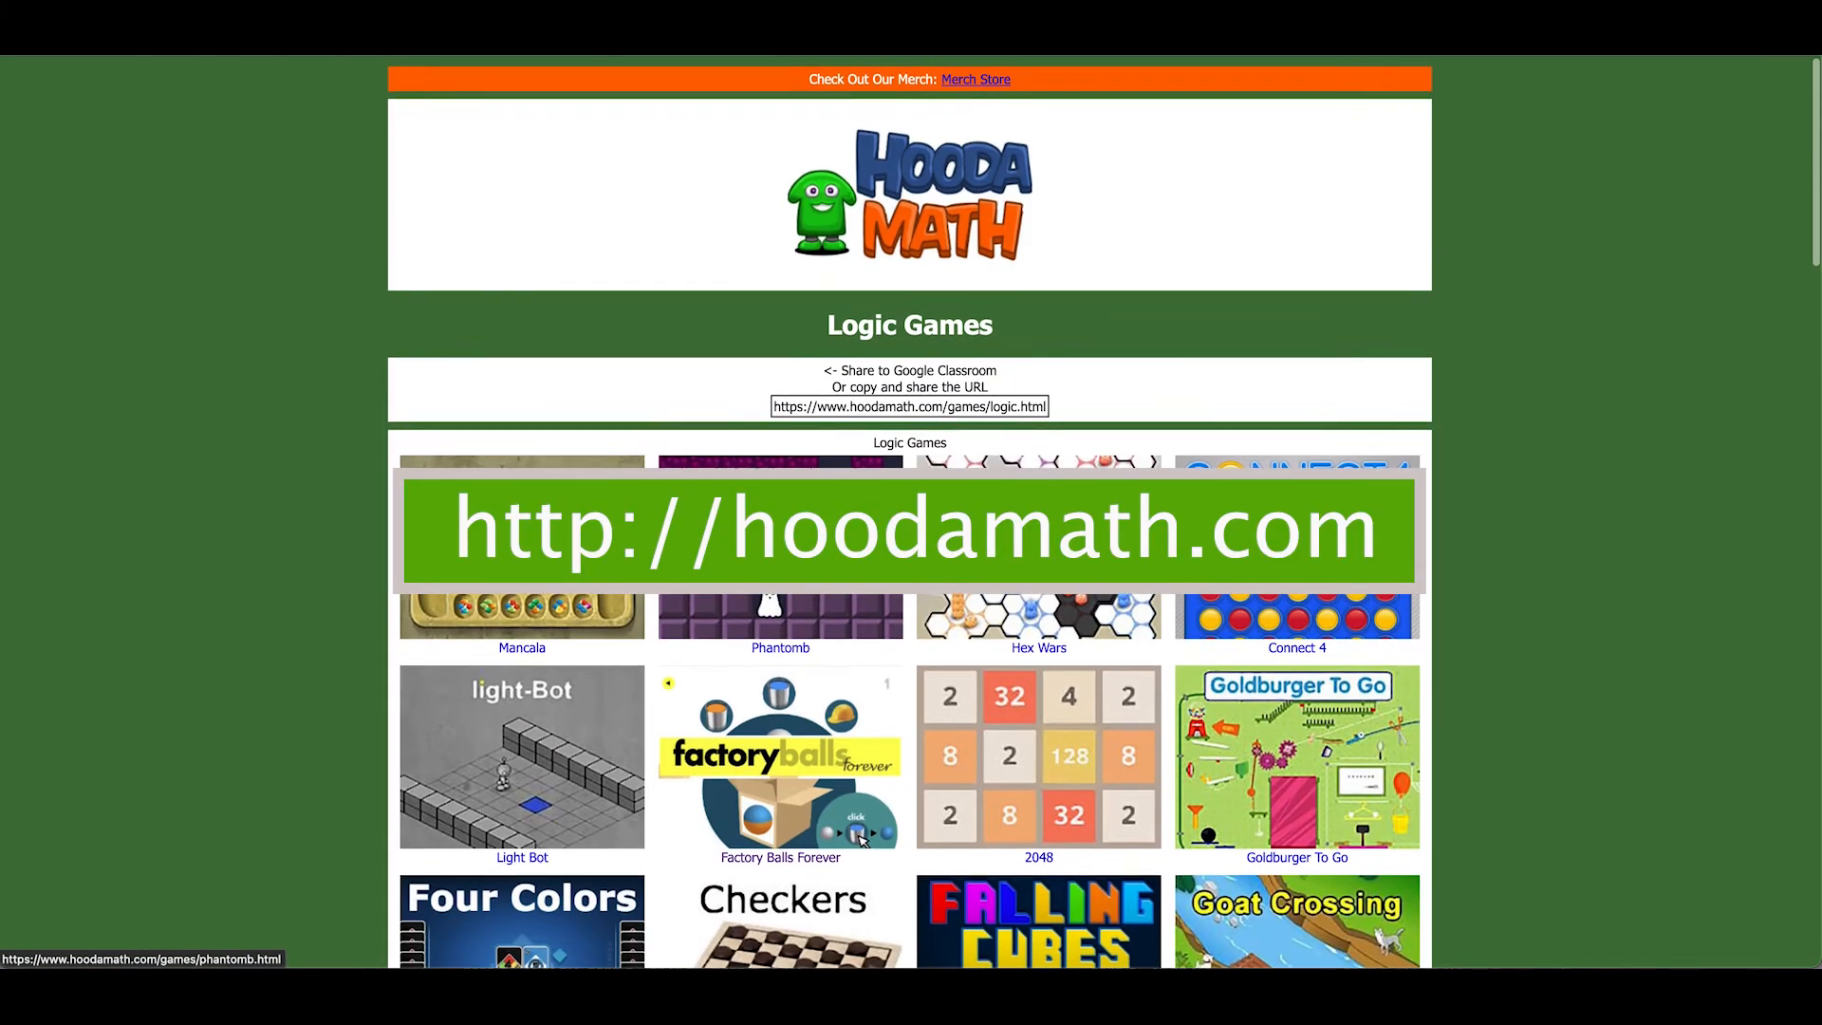
{"action": "scroll", "coordinate": [978, 612], "scroll_direction": "down", "scroll_amount": 5}
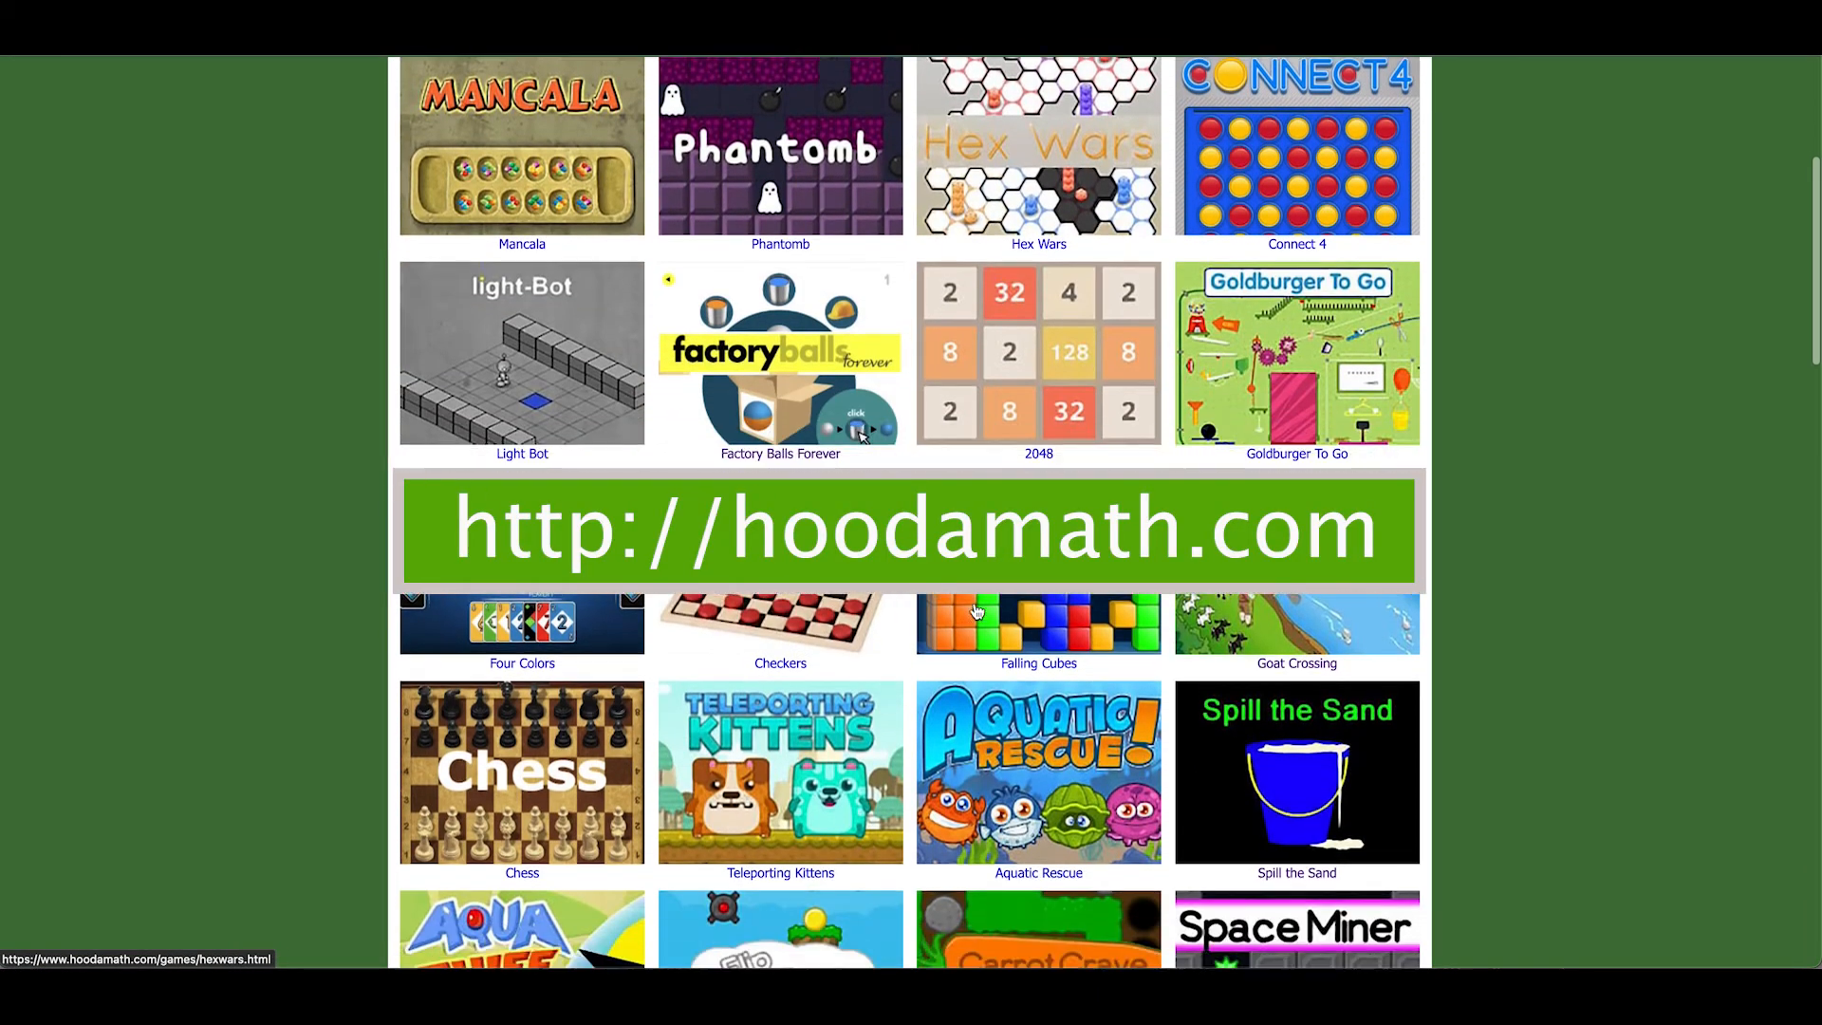
{"action": "scroll", "coordinate": [977, 612], "scroll_direction": "down", "scroll_amount": 2}
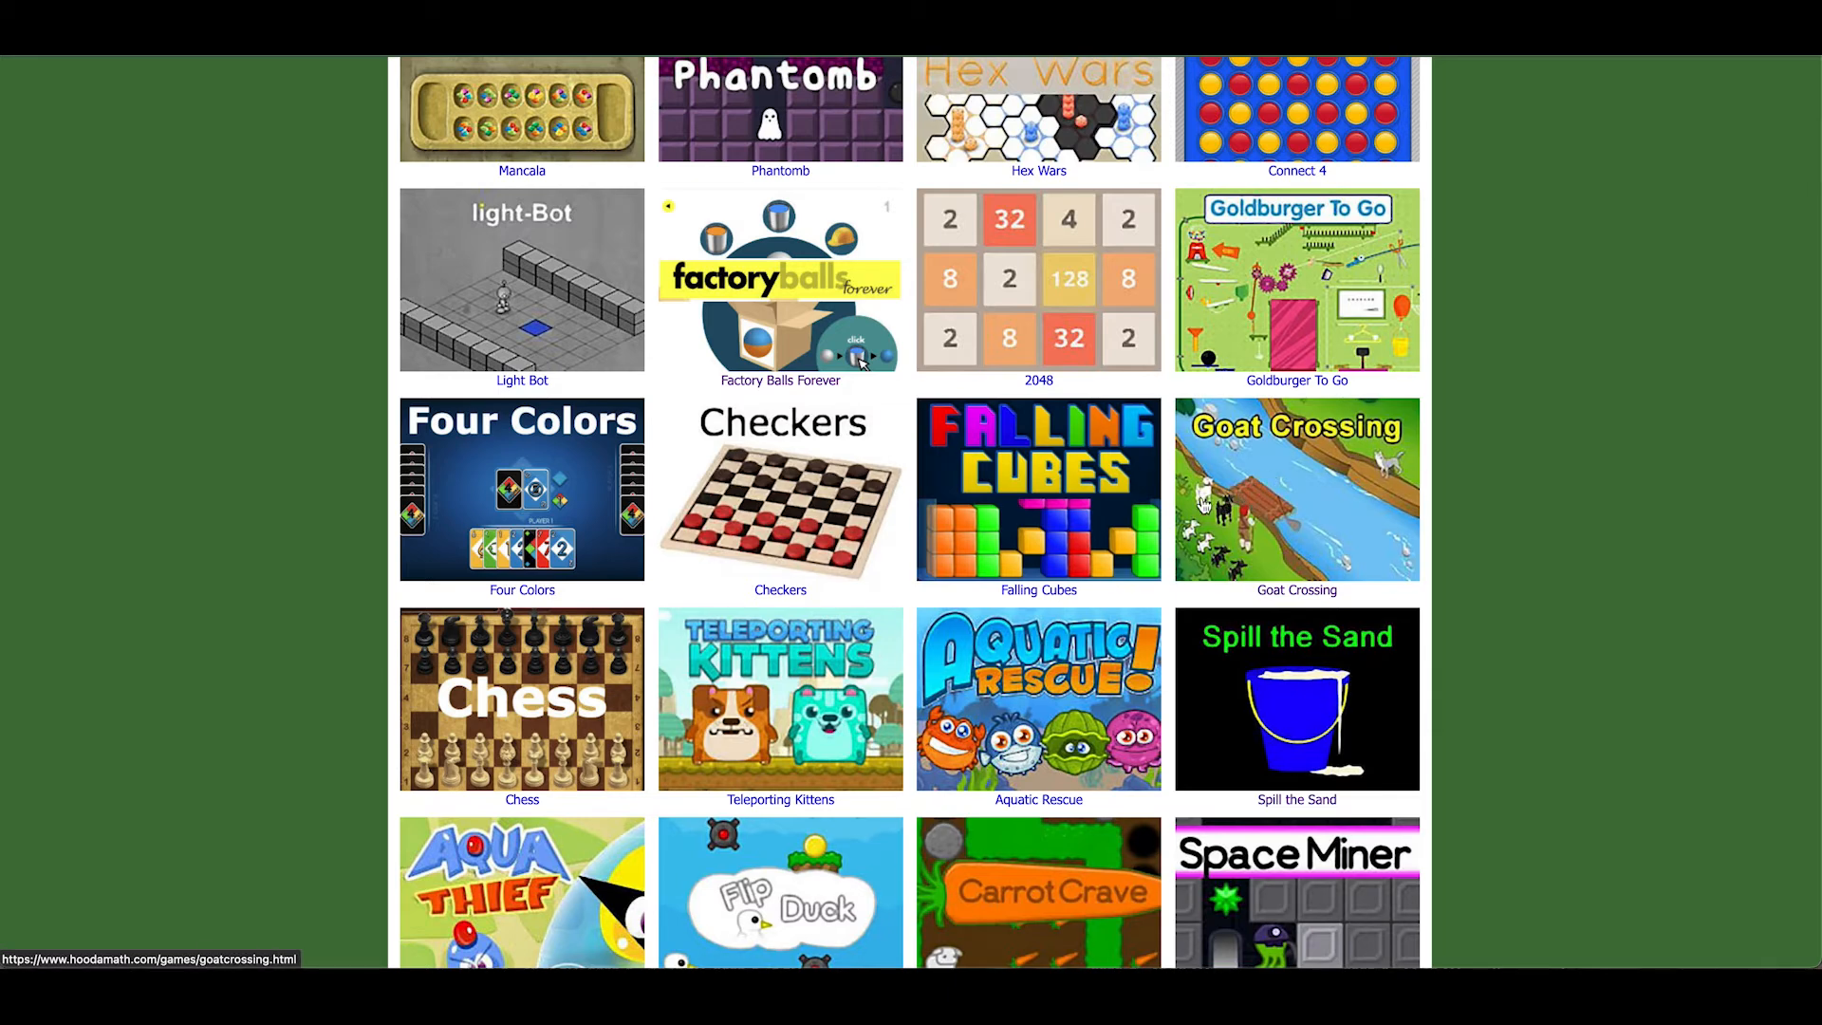
{"action": "key", "text": "super+shift+4"}
{"action": "left_click_drag", "start_coordinate": [1176, 399], "coordinate": [1420, 582]}
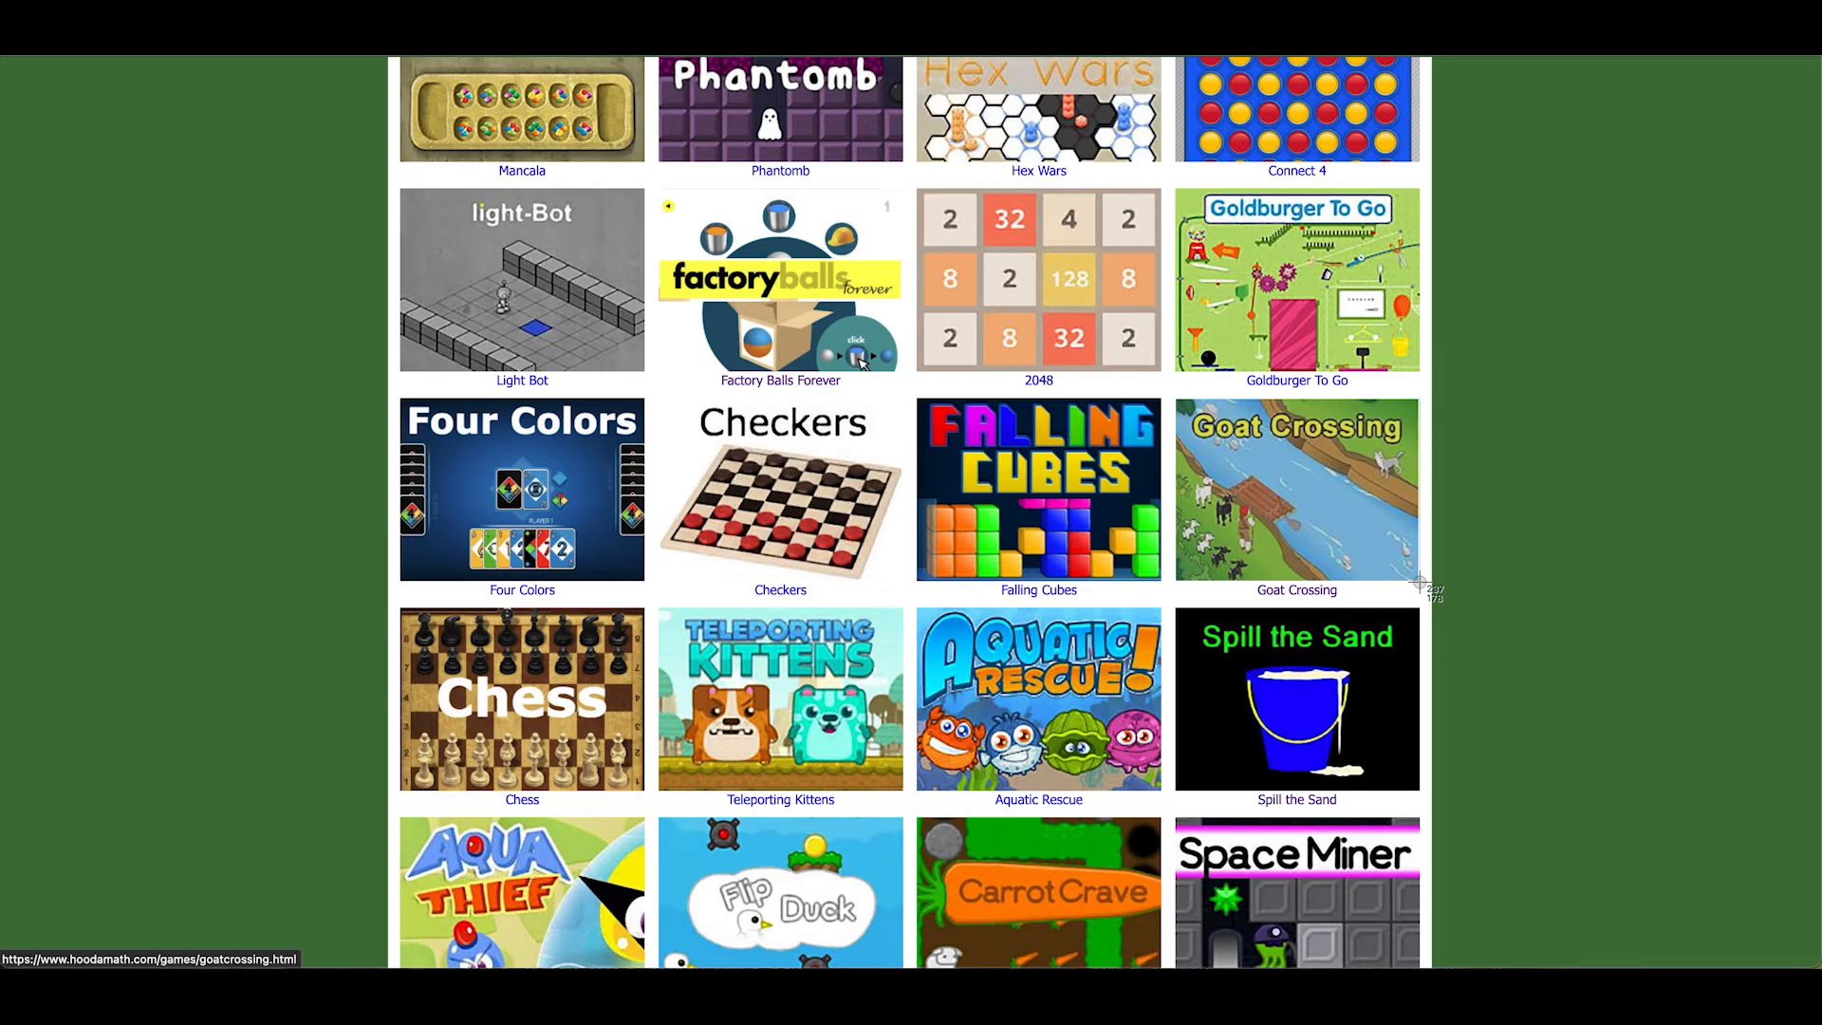
Finish capturing the Goat Crossing thumbnail, then open its game page and copy the page's web address
{"action": "left_click_drag", "start_coordinate": [1420, 582], "coordinate": [1420, 581]}
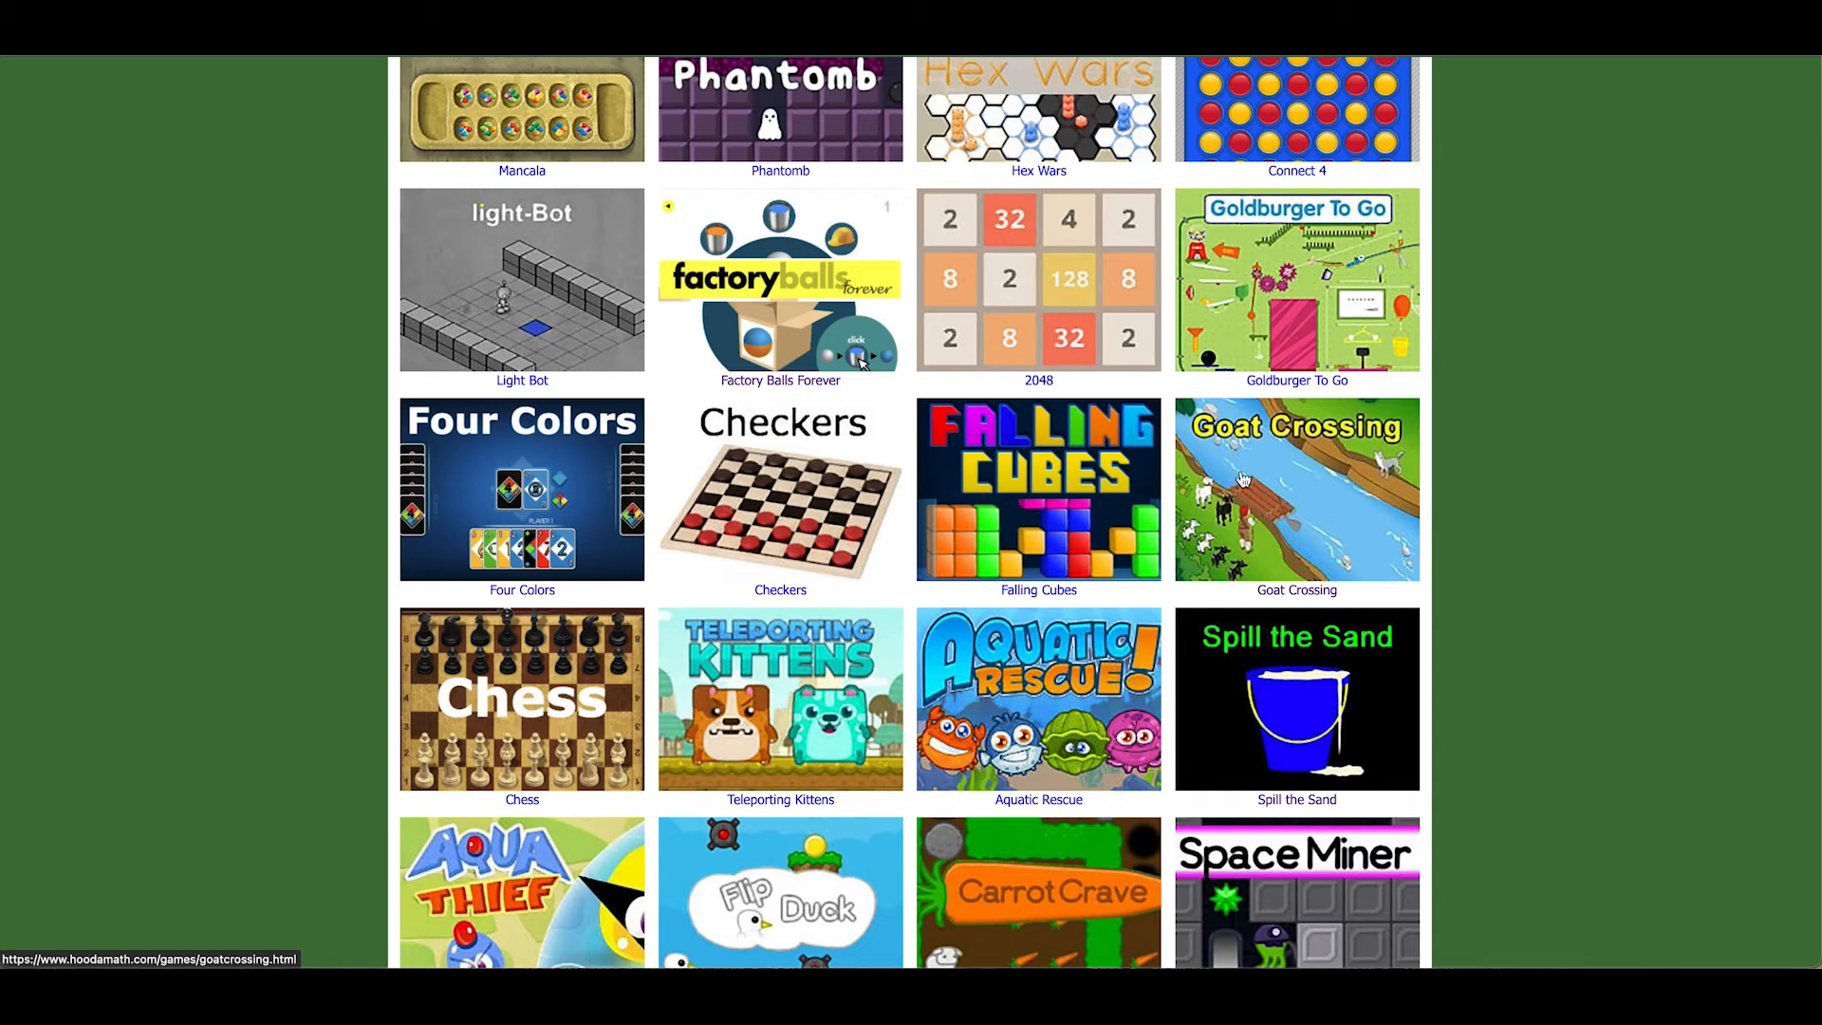
{"action": "left_click", "coordinate": [1287, 494]}
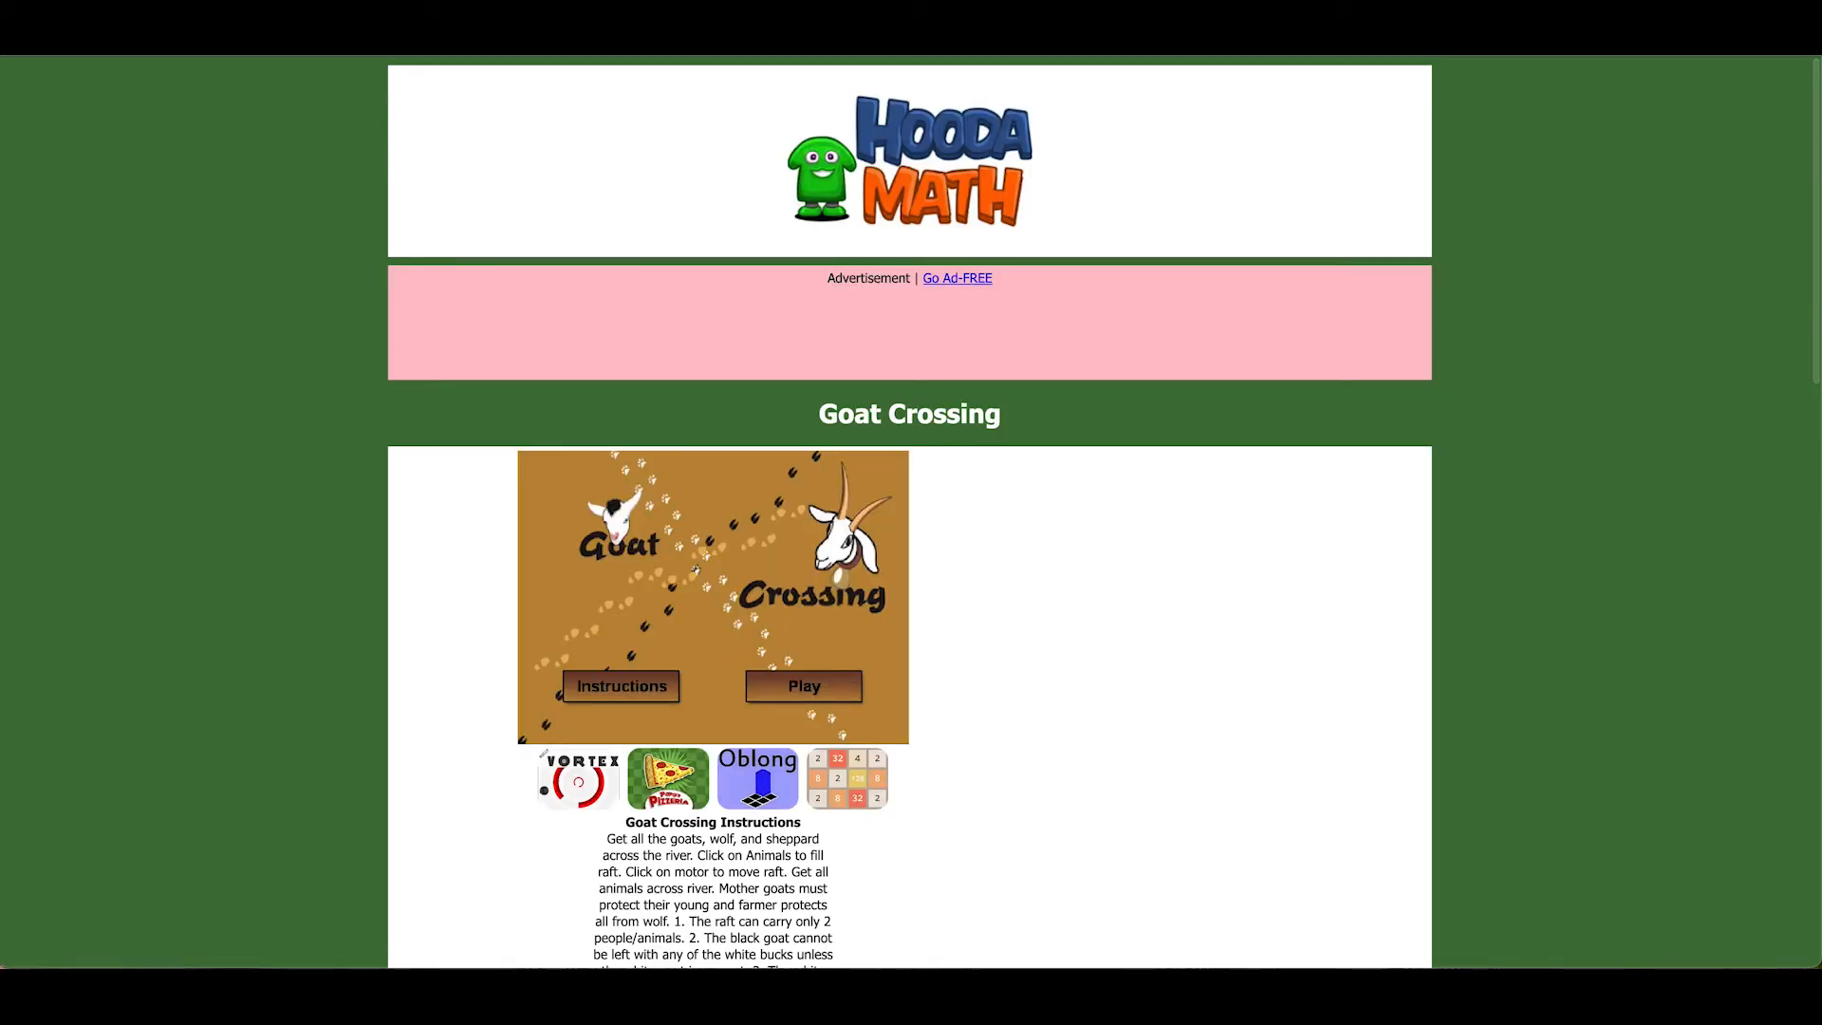
{"action": "key", "text": "super+l"}
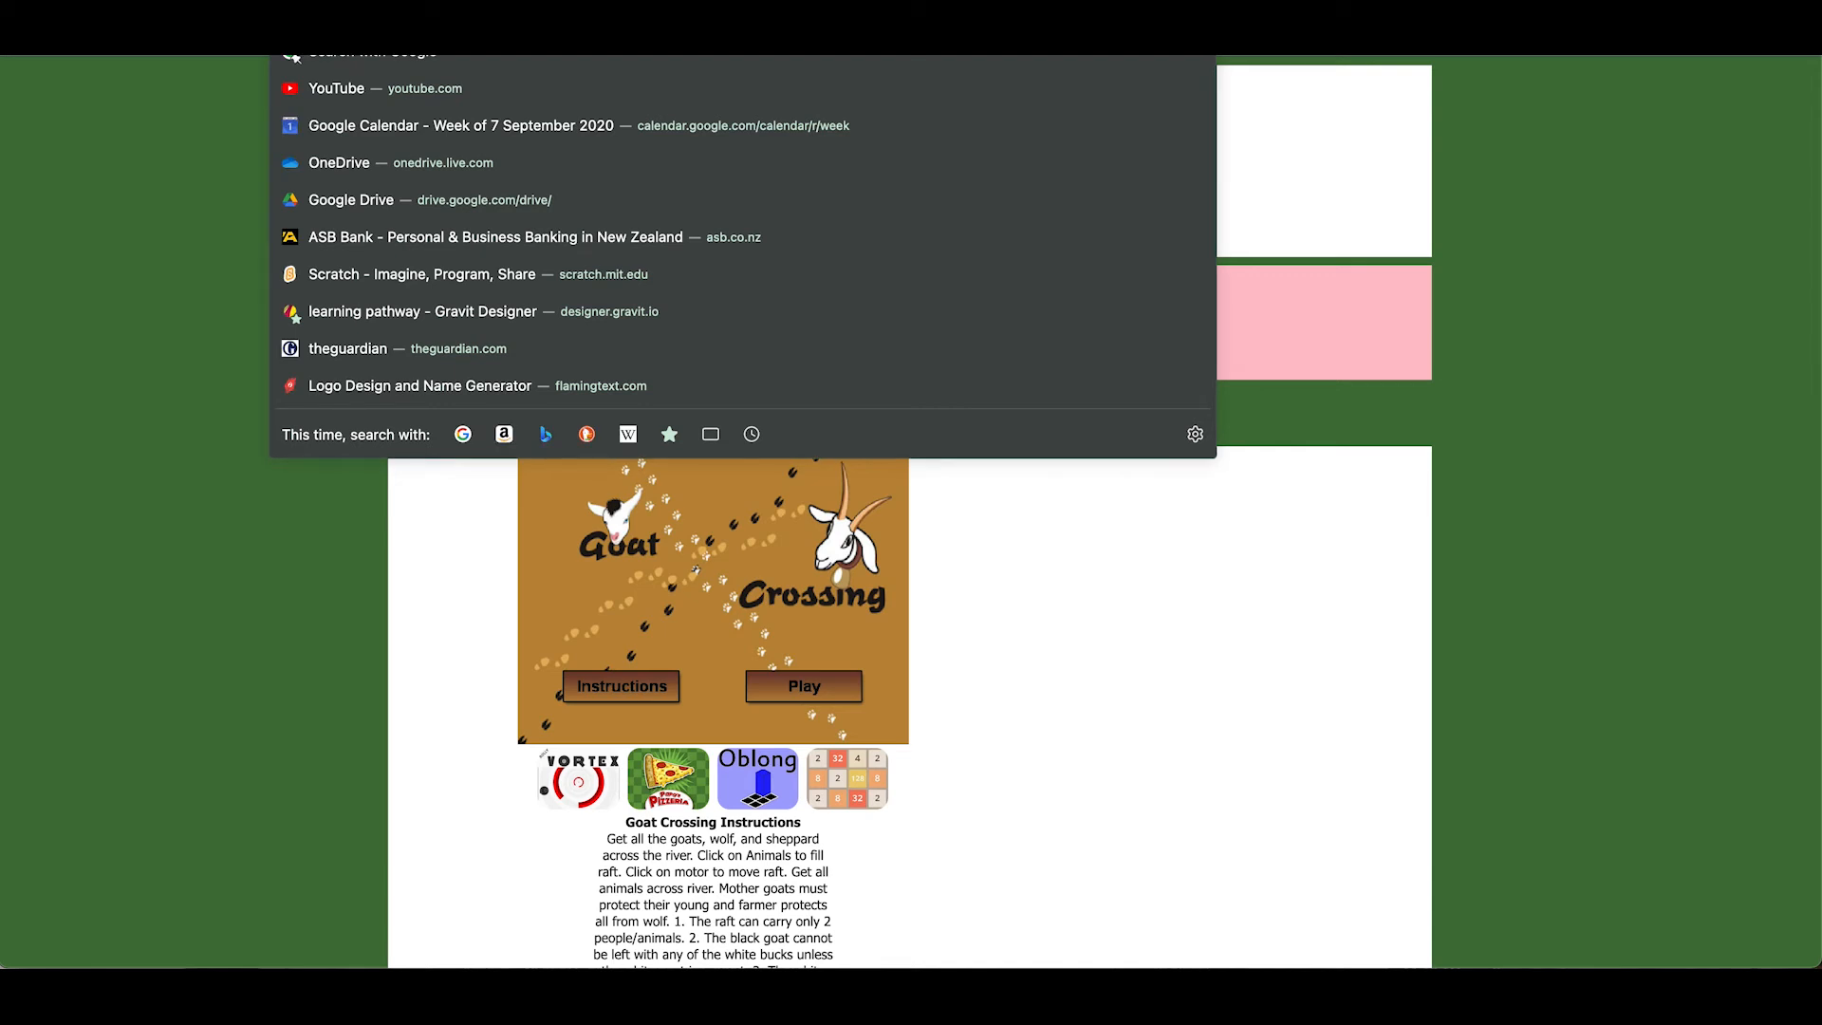
{"action": "left_click", "coordinate": [1579, 235]}
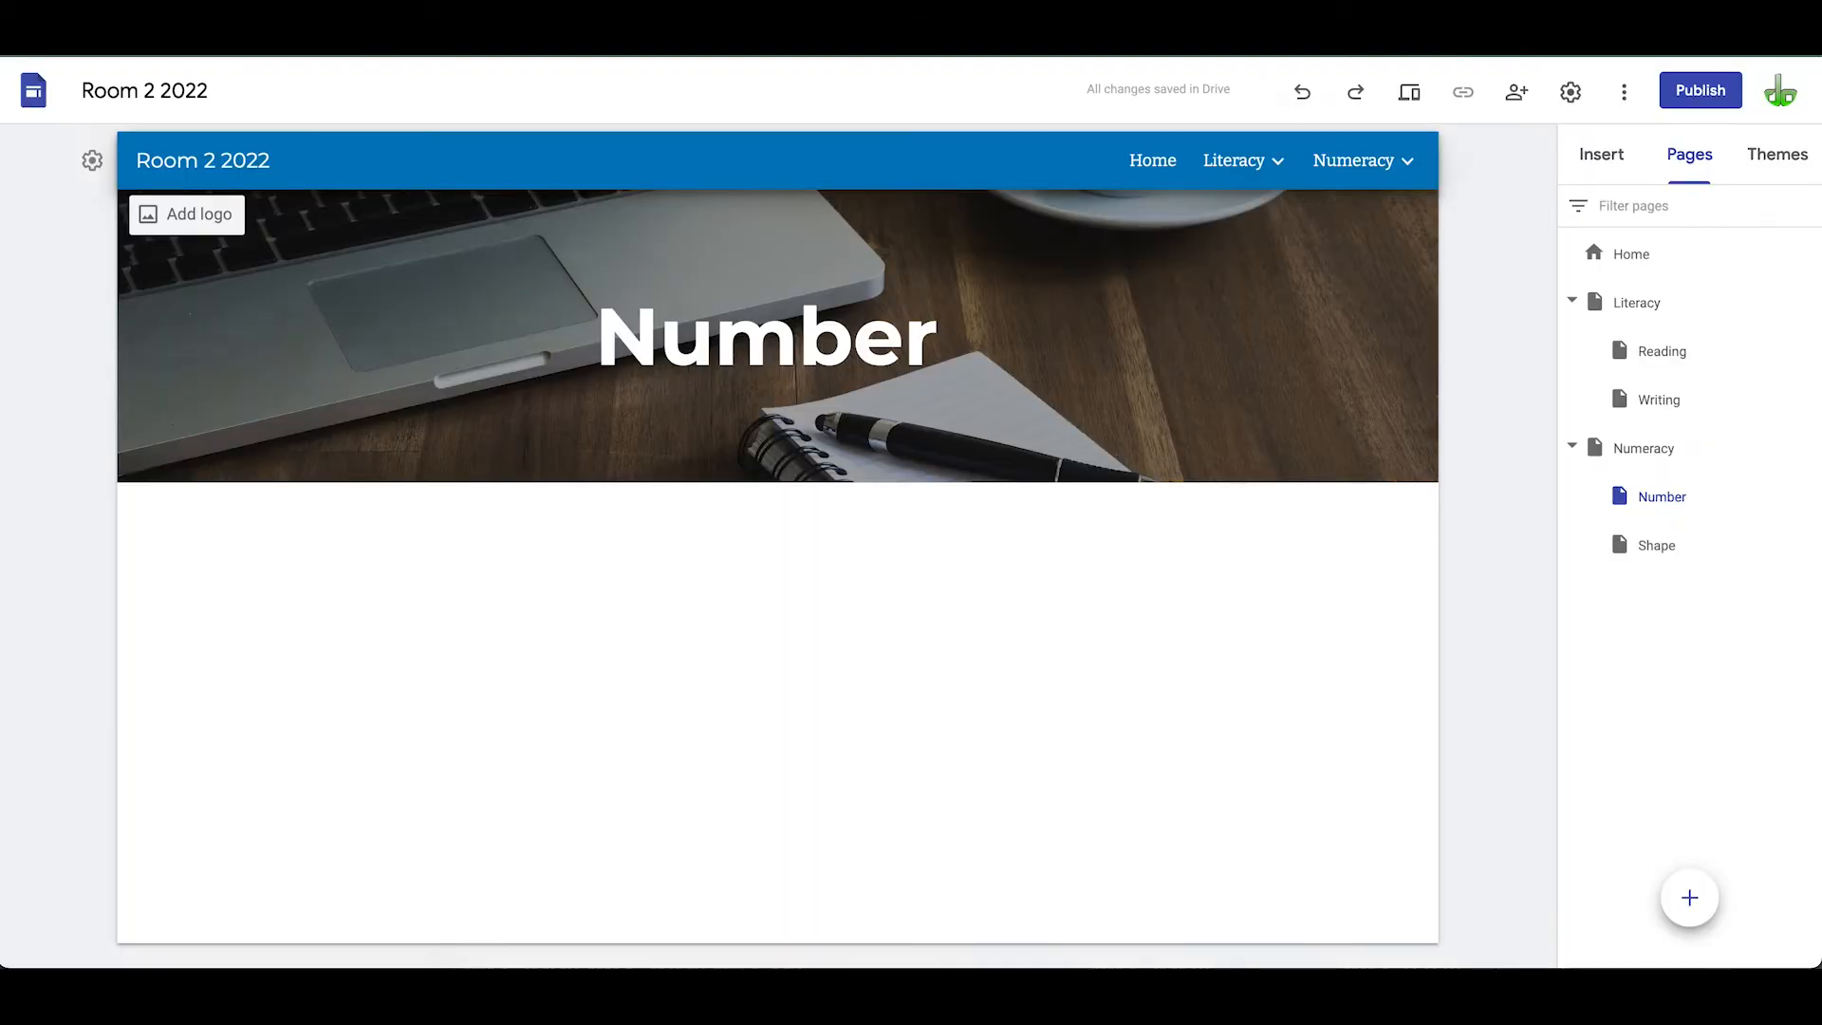
Switch to Google Sites and upload the Goat Crossing screenshot (7.44.43 PM) from the Desktop into the blank area of the Number page
{"action": "double_click", "coordinate": [300, 637]}
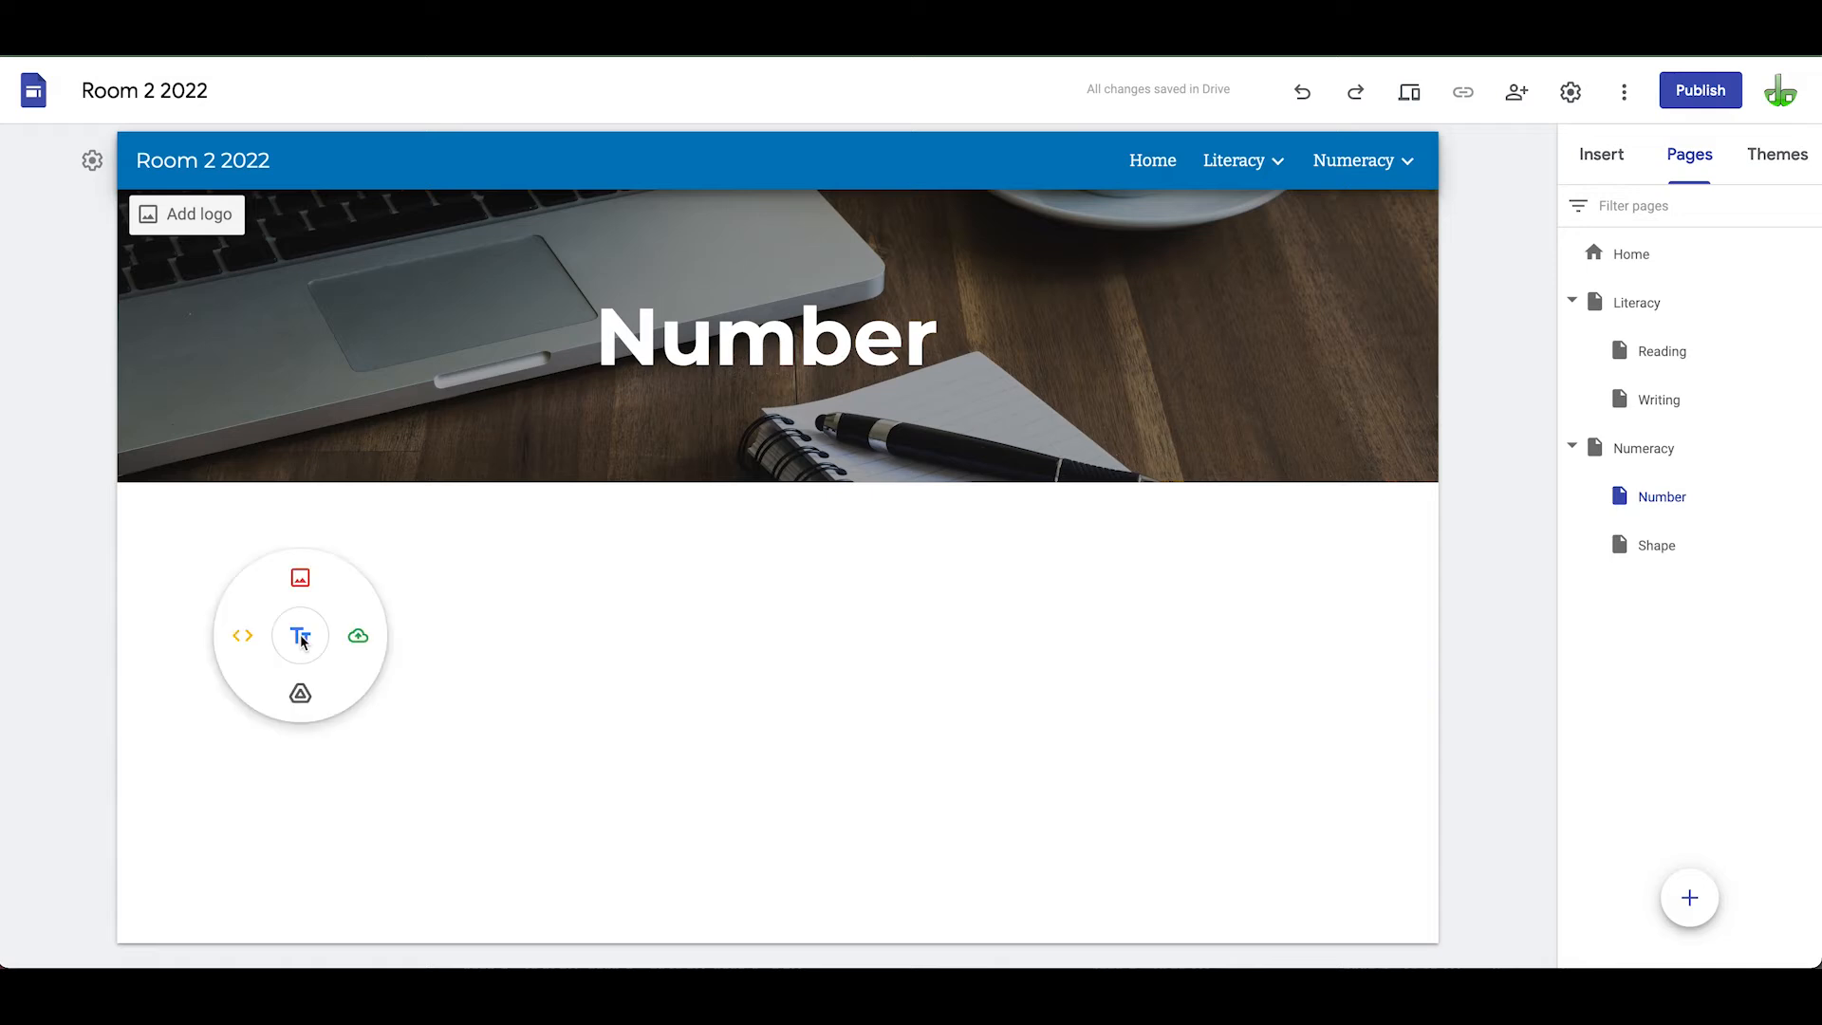
{"action": "left_click", "coordinate": [361, 640]}
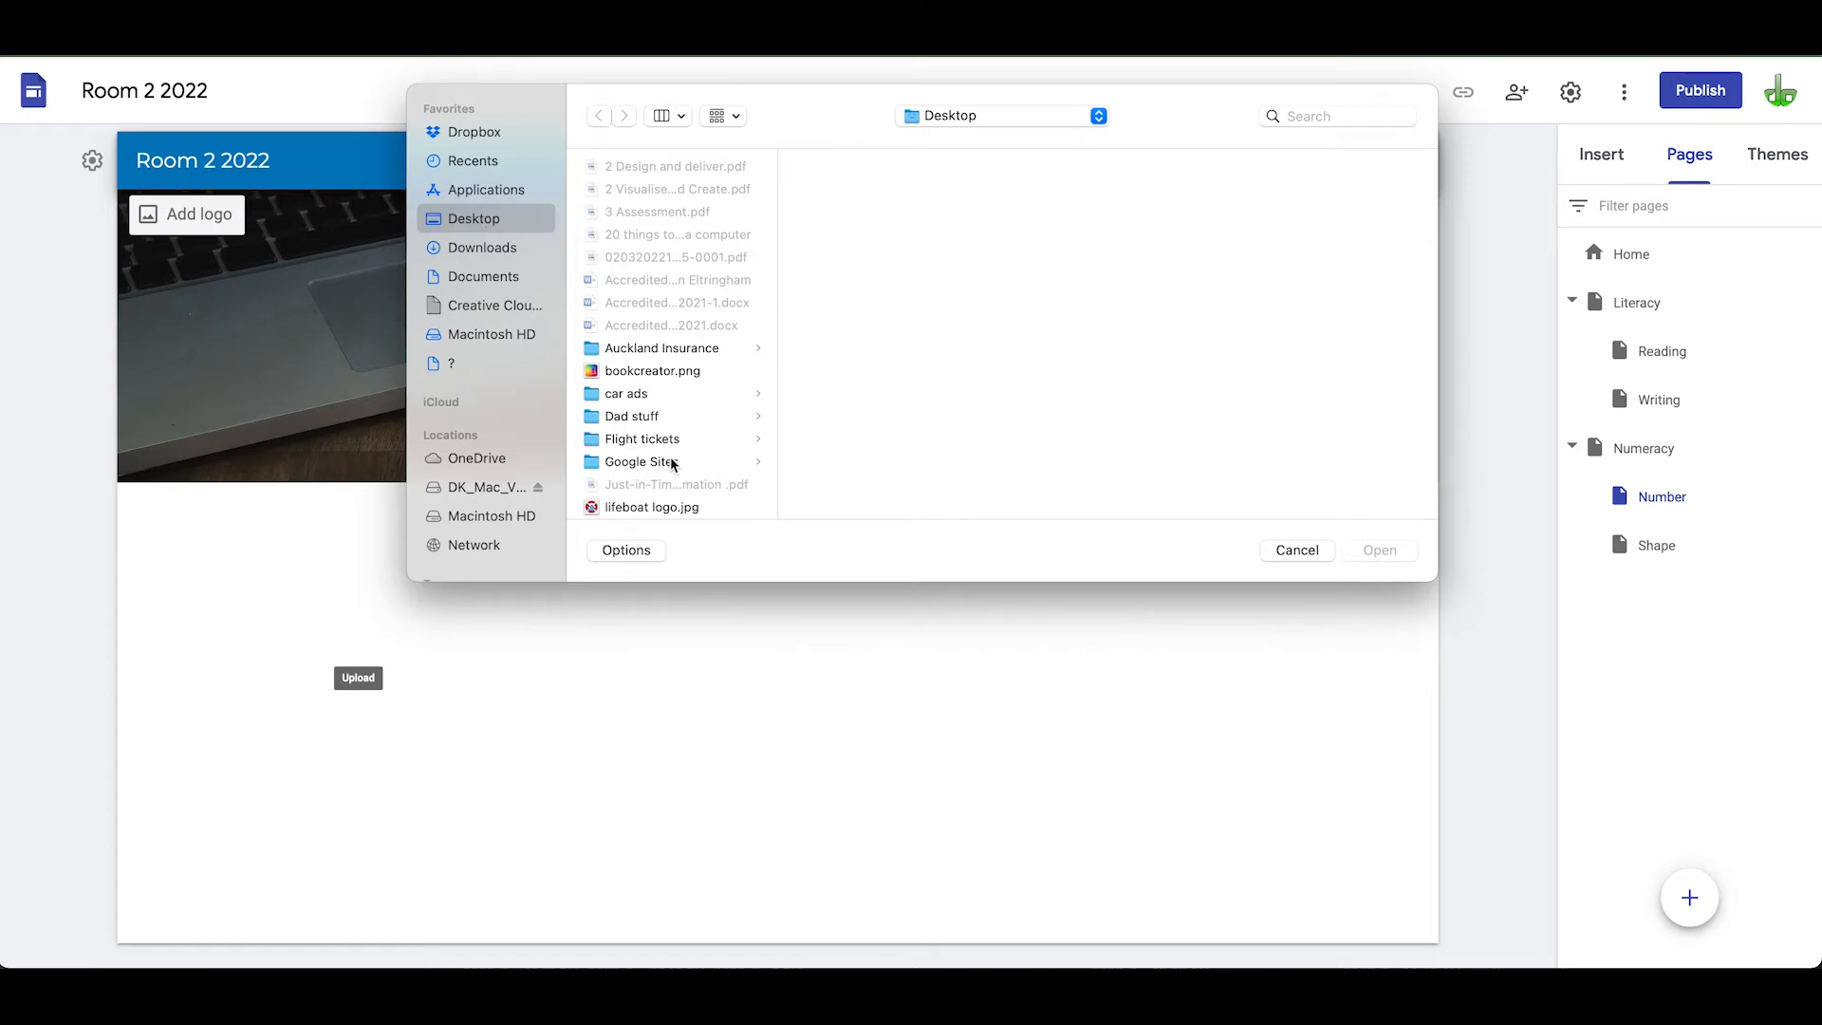
{"action": "scroll", "coordinate": [672, 462], "scroll_direction": "down", "scroll_amount": 15}
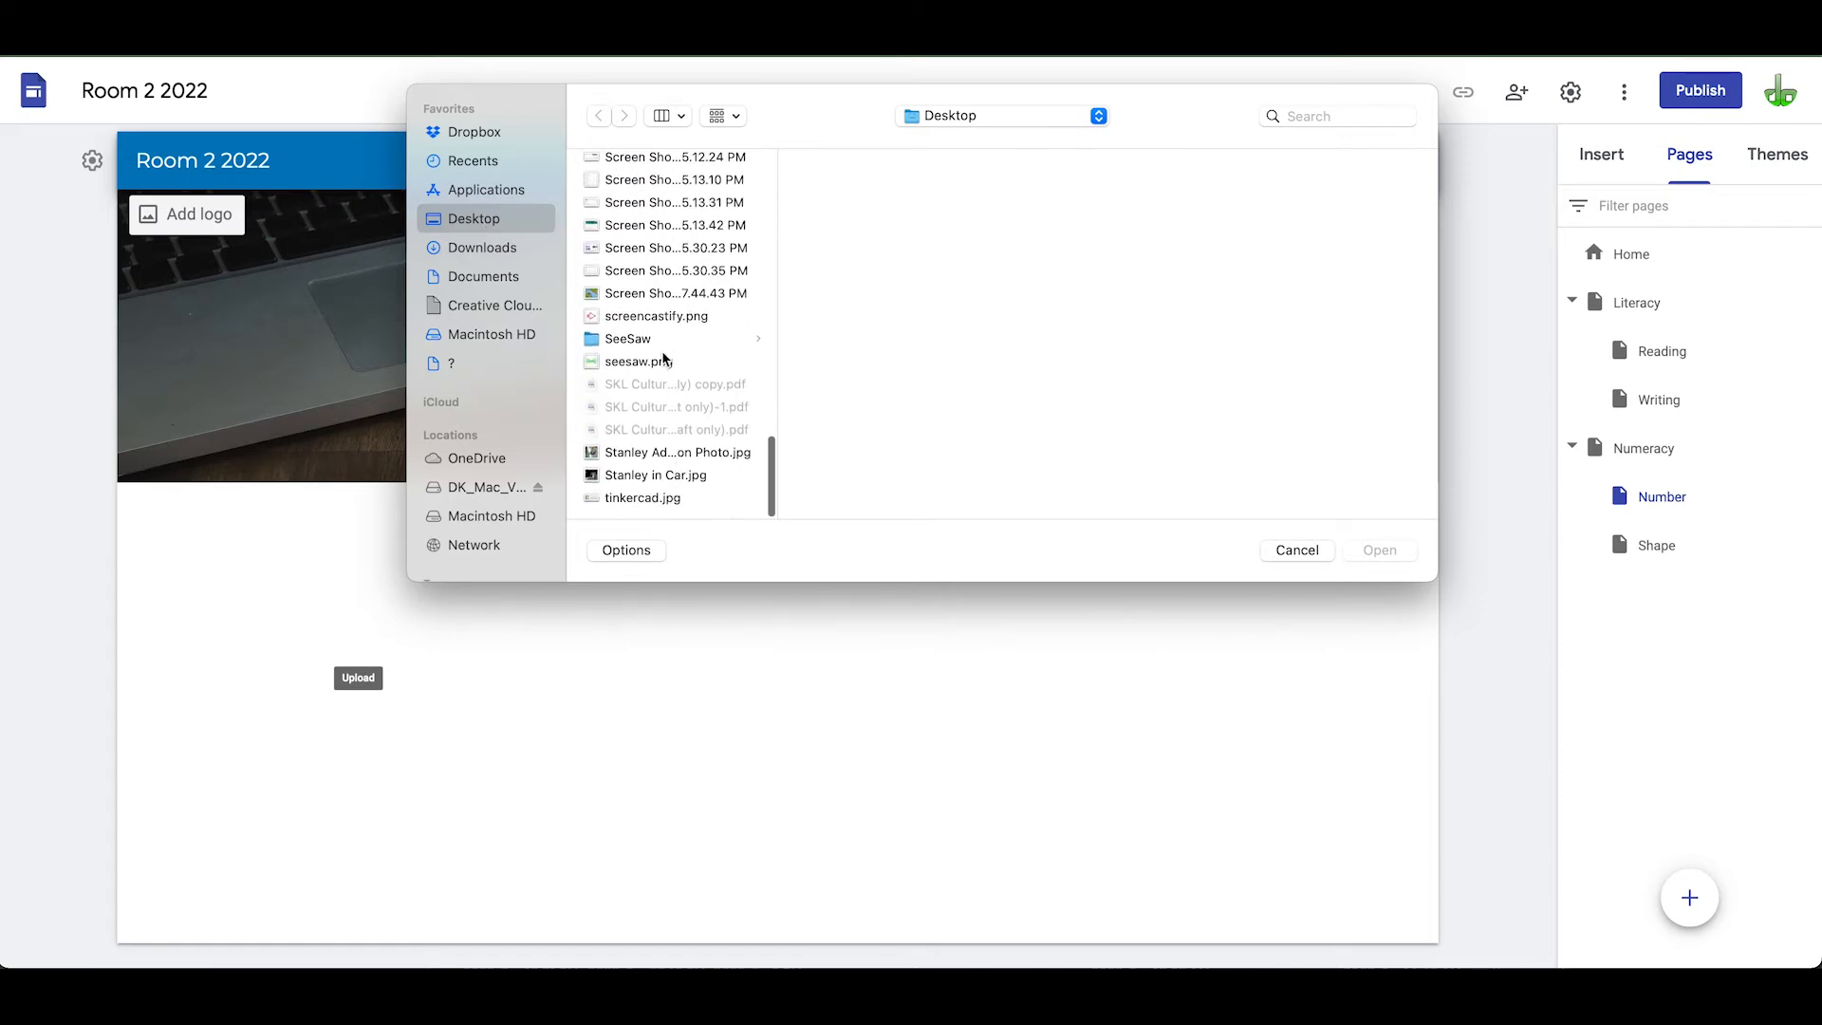
{"action": "left_click", "coordinate": [645, 319]}
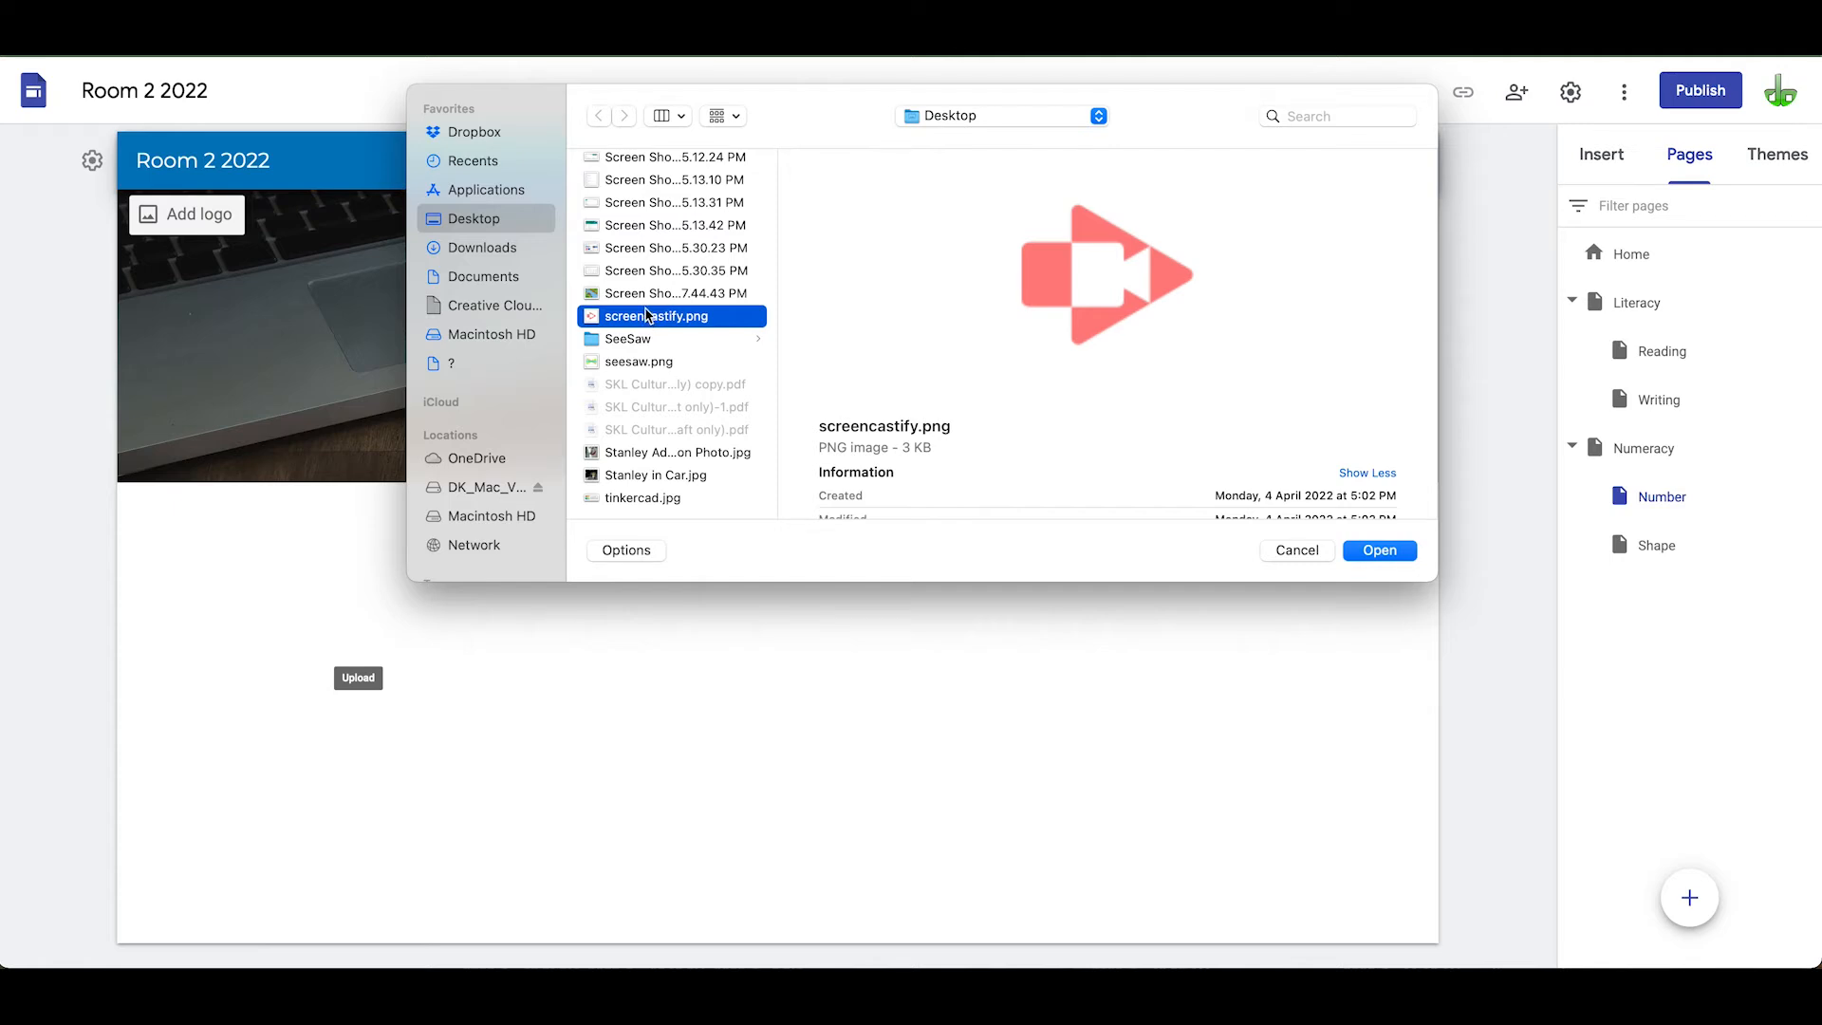
{"action": "left_click", "coordinate": [644, 297]}
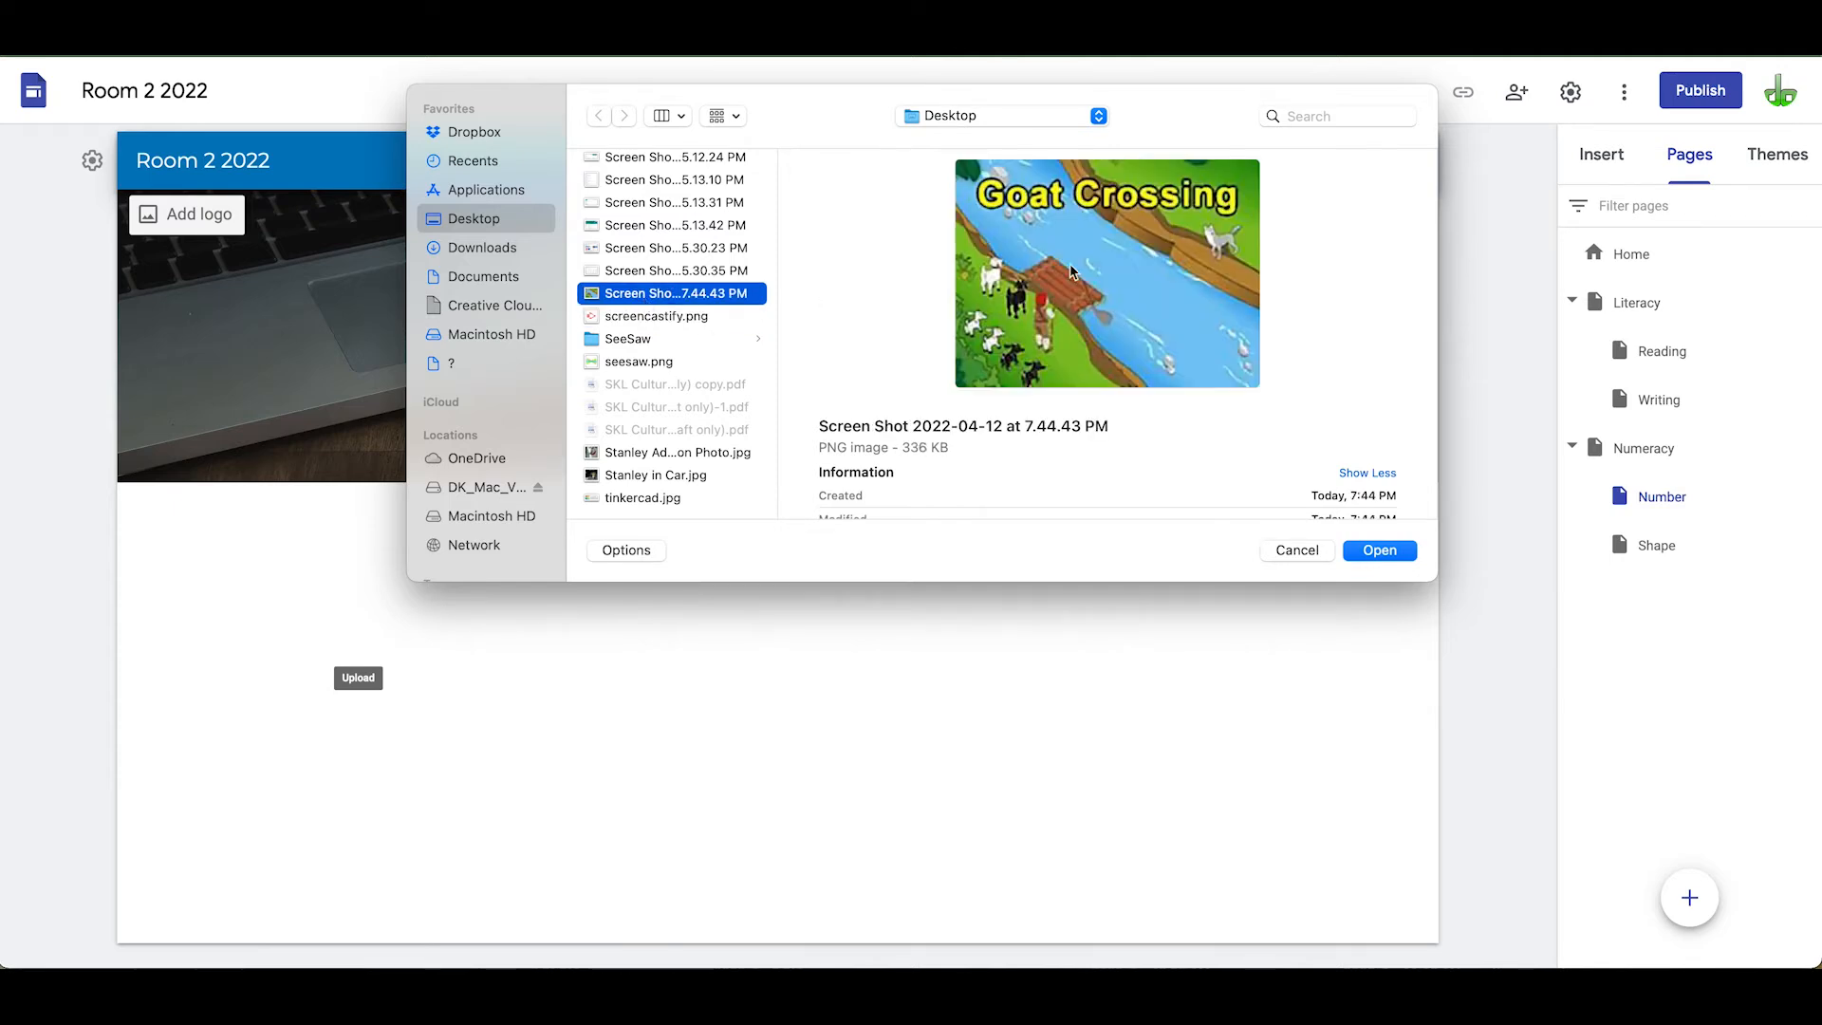
{"action": "left_click", "coordinate": [1389, 560]}
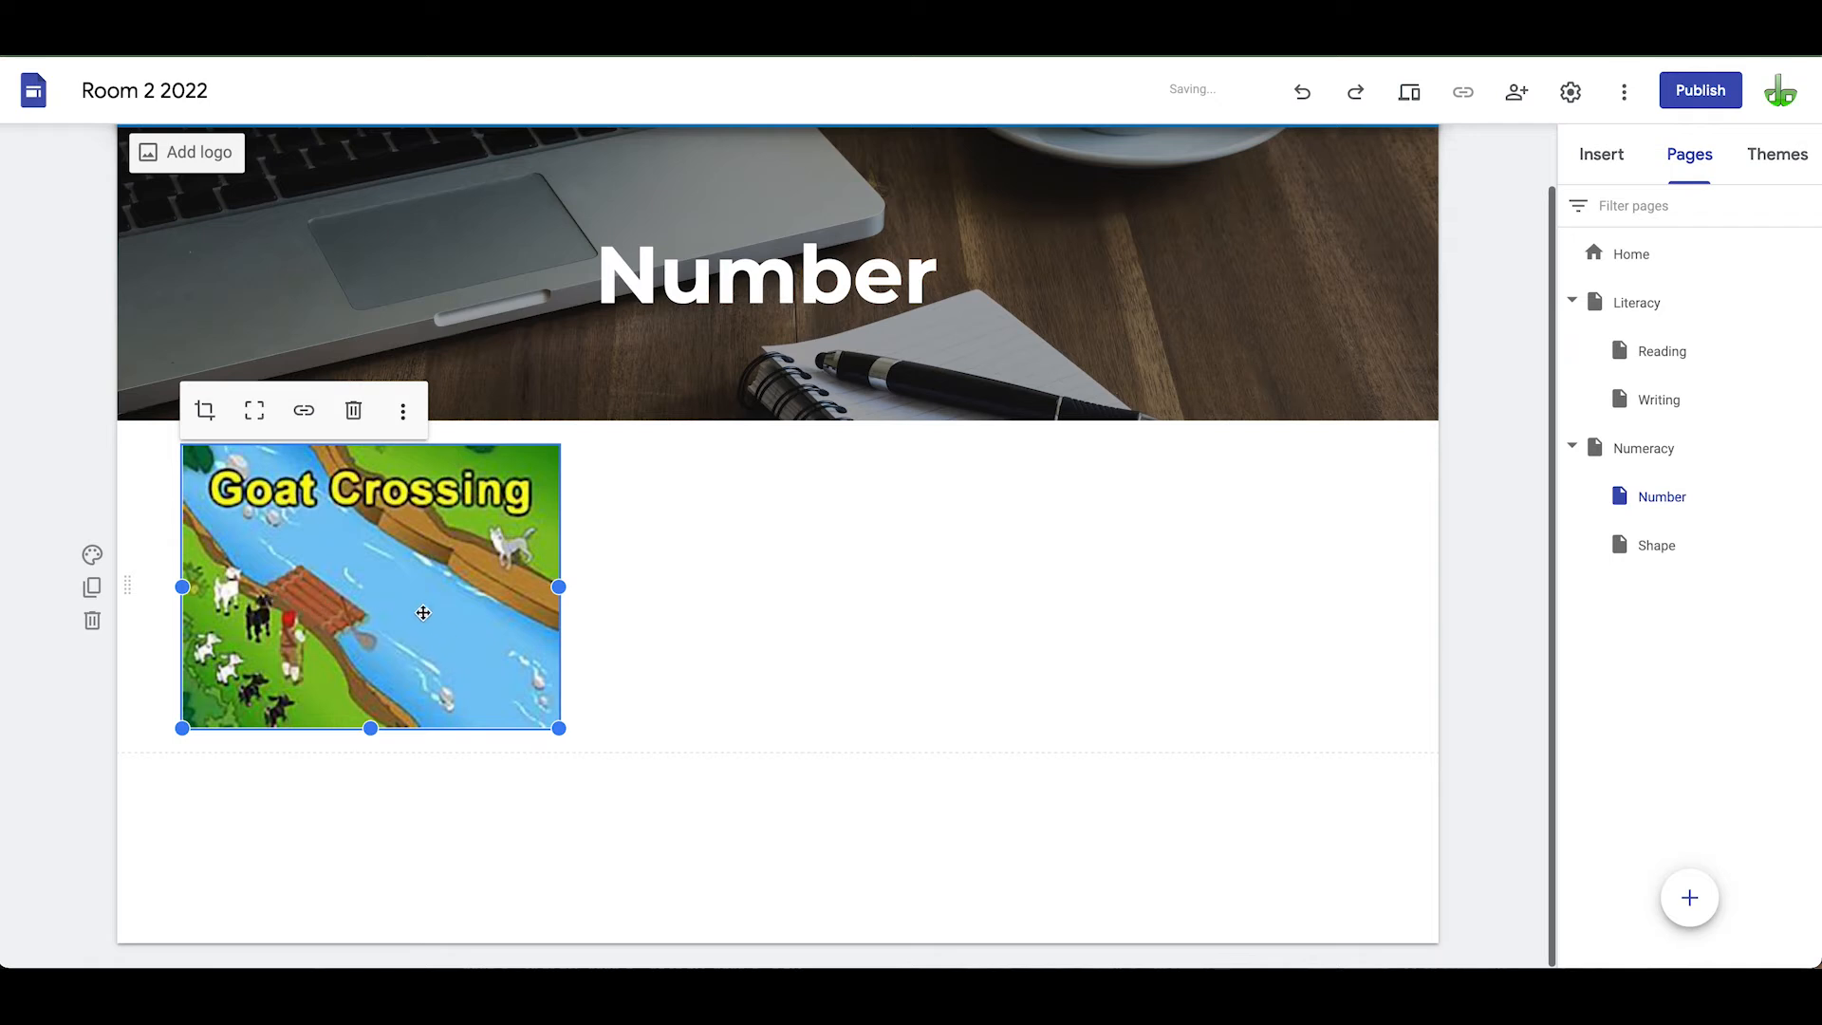
{"action": "left_click", "coordinate": [305, 414]}
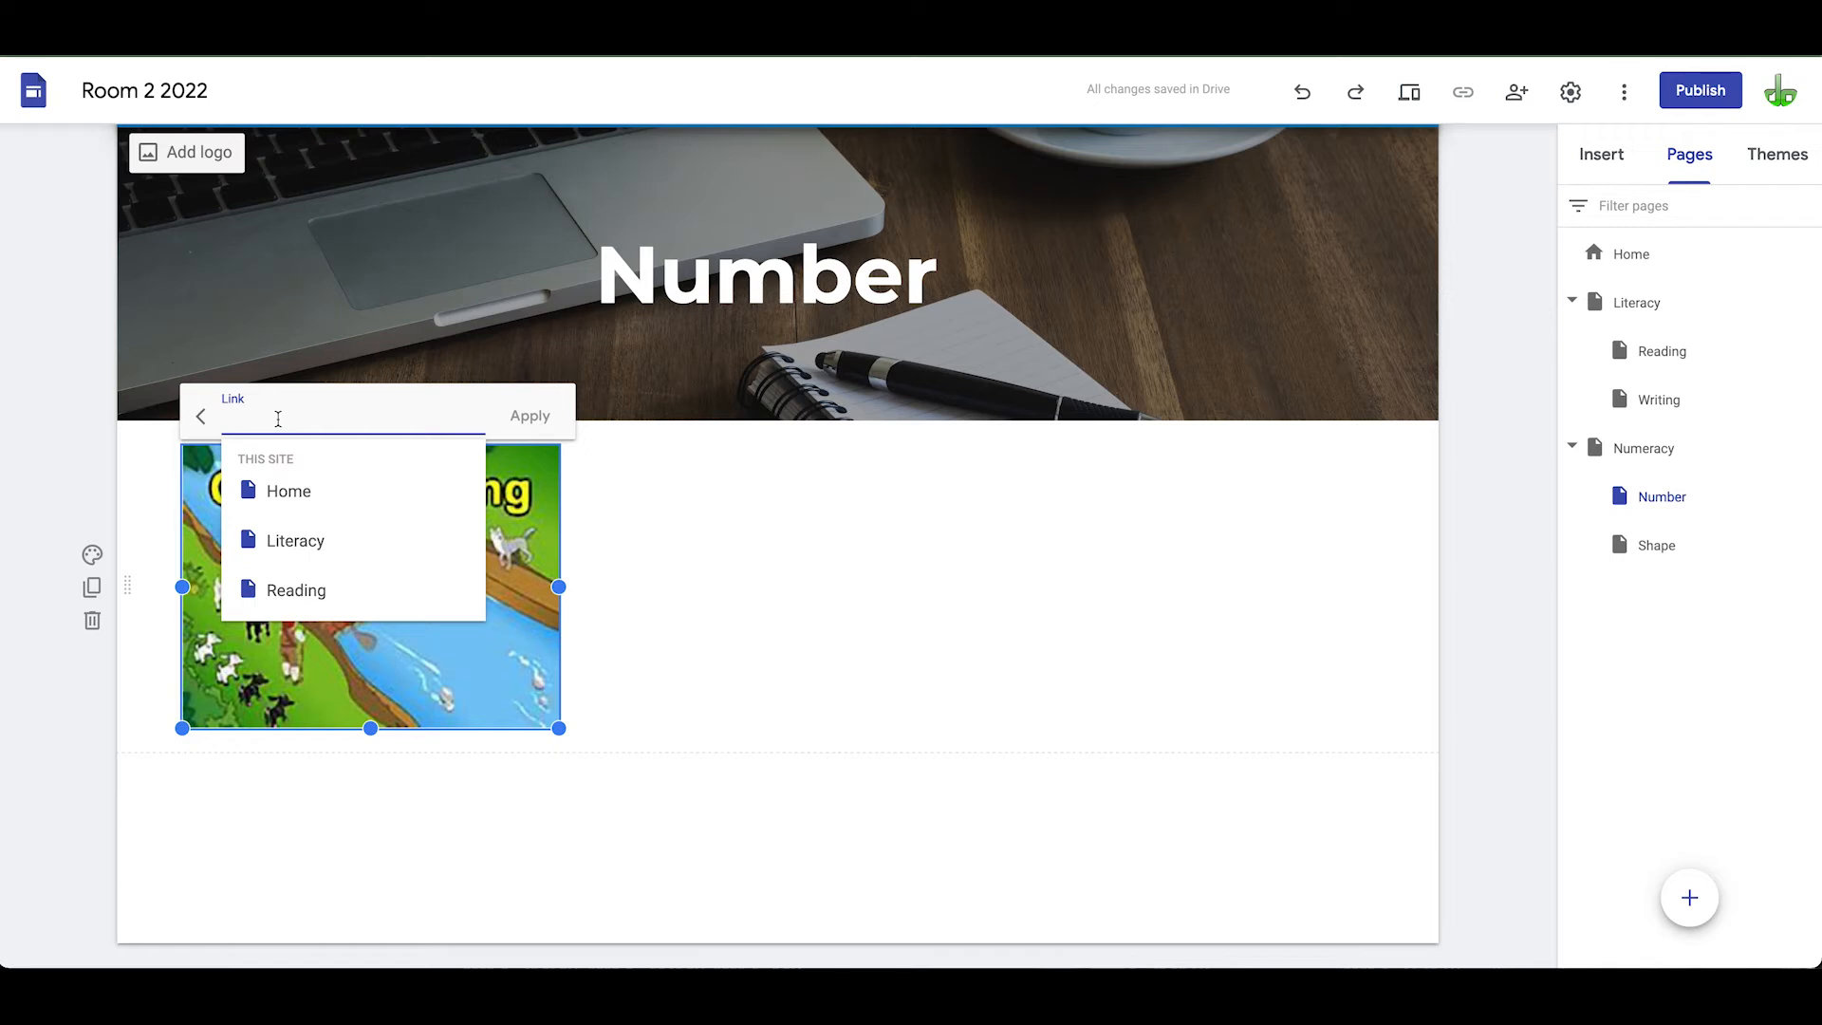
{"action": "key", "text": "ctrl+v"}
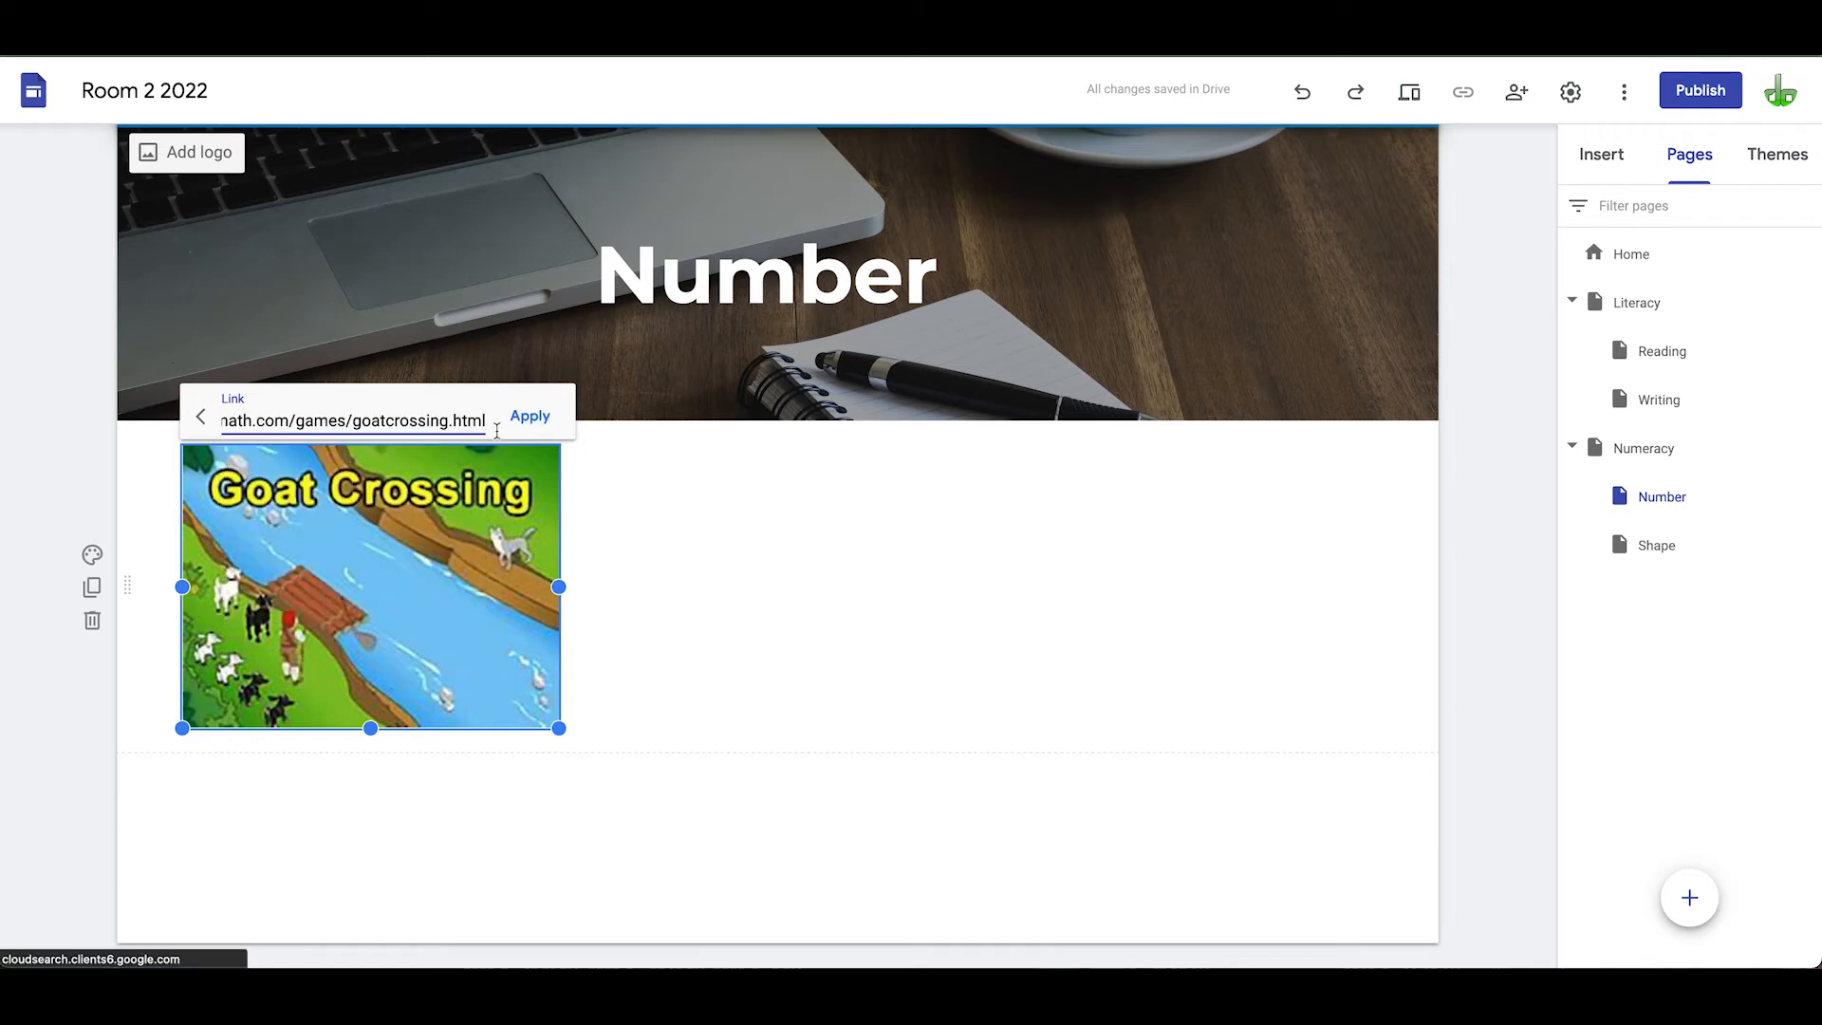
{"action": "left_click", "coordinate": [530, 415]}
{"action": "left_click", "coordinate": [708, 600]}
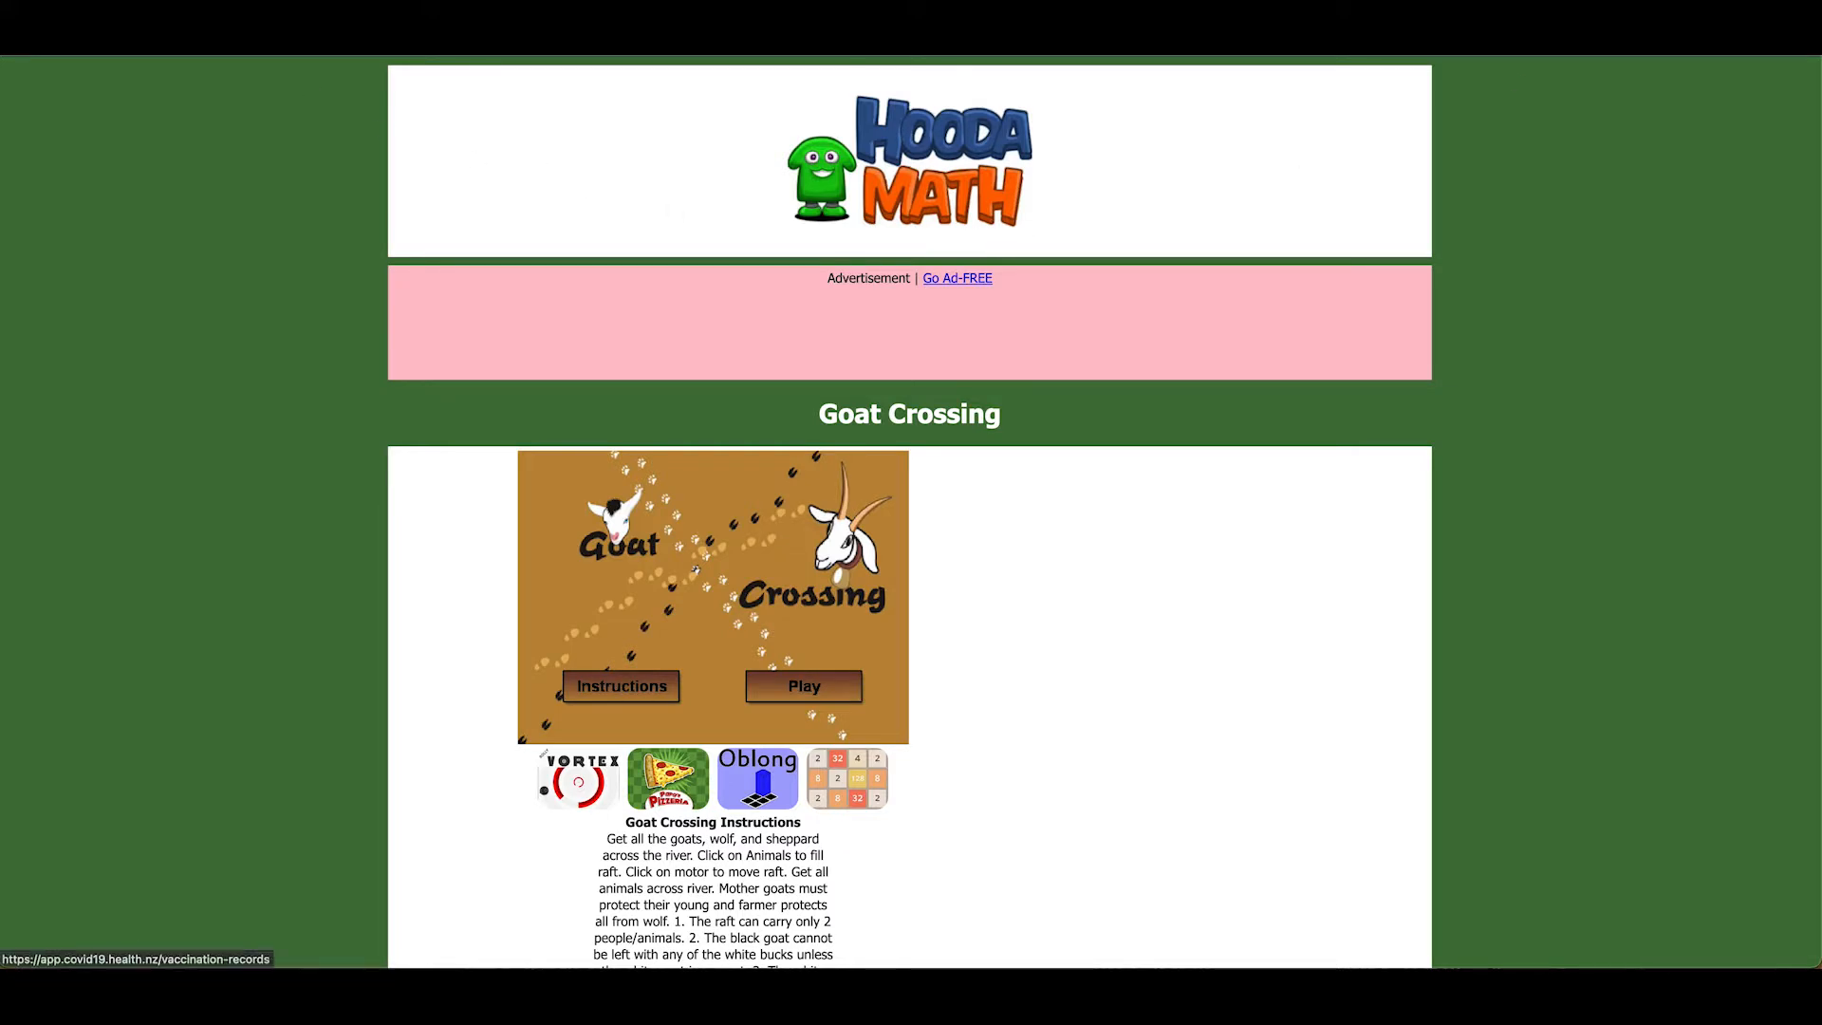
Return to the Hooda Math games list, capture the Factory Balls Forever thumbnail, and open its game page to copy the address
{"action": "scroll", "coordinate": [550, 206], "scroll_direction": "down", "scroll_amount": 10}
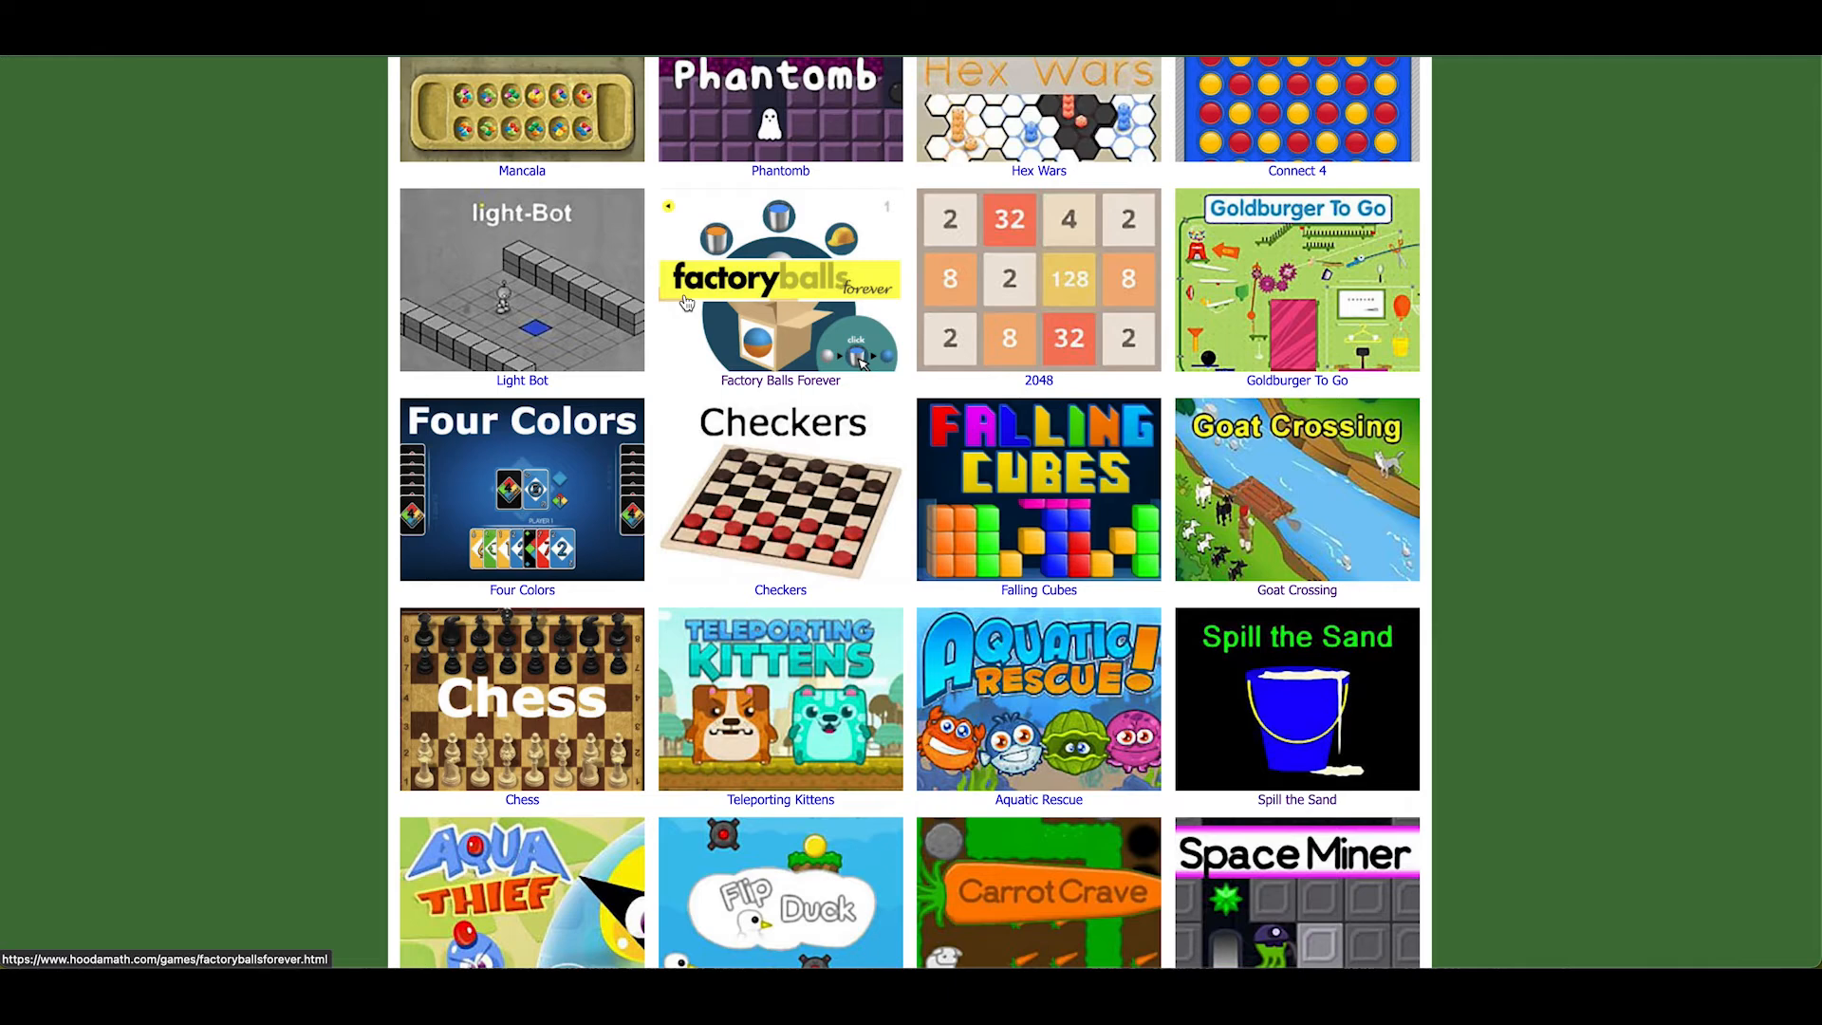
{"action": "key", "text": "super+shift+4"}
{"action": "left_click_drag", "start_coordinate": [660, 190], "coordinate": [904, 372]}
{"action": "left_click", "coordinate": [795, 309]}
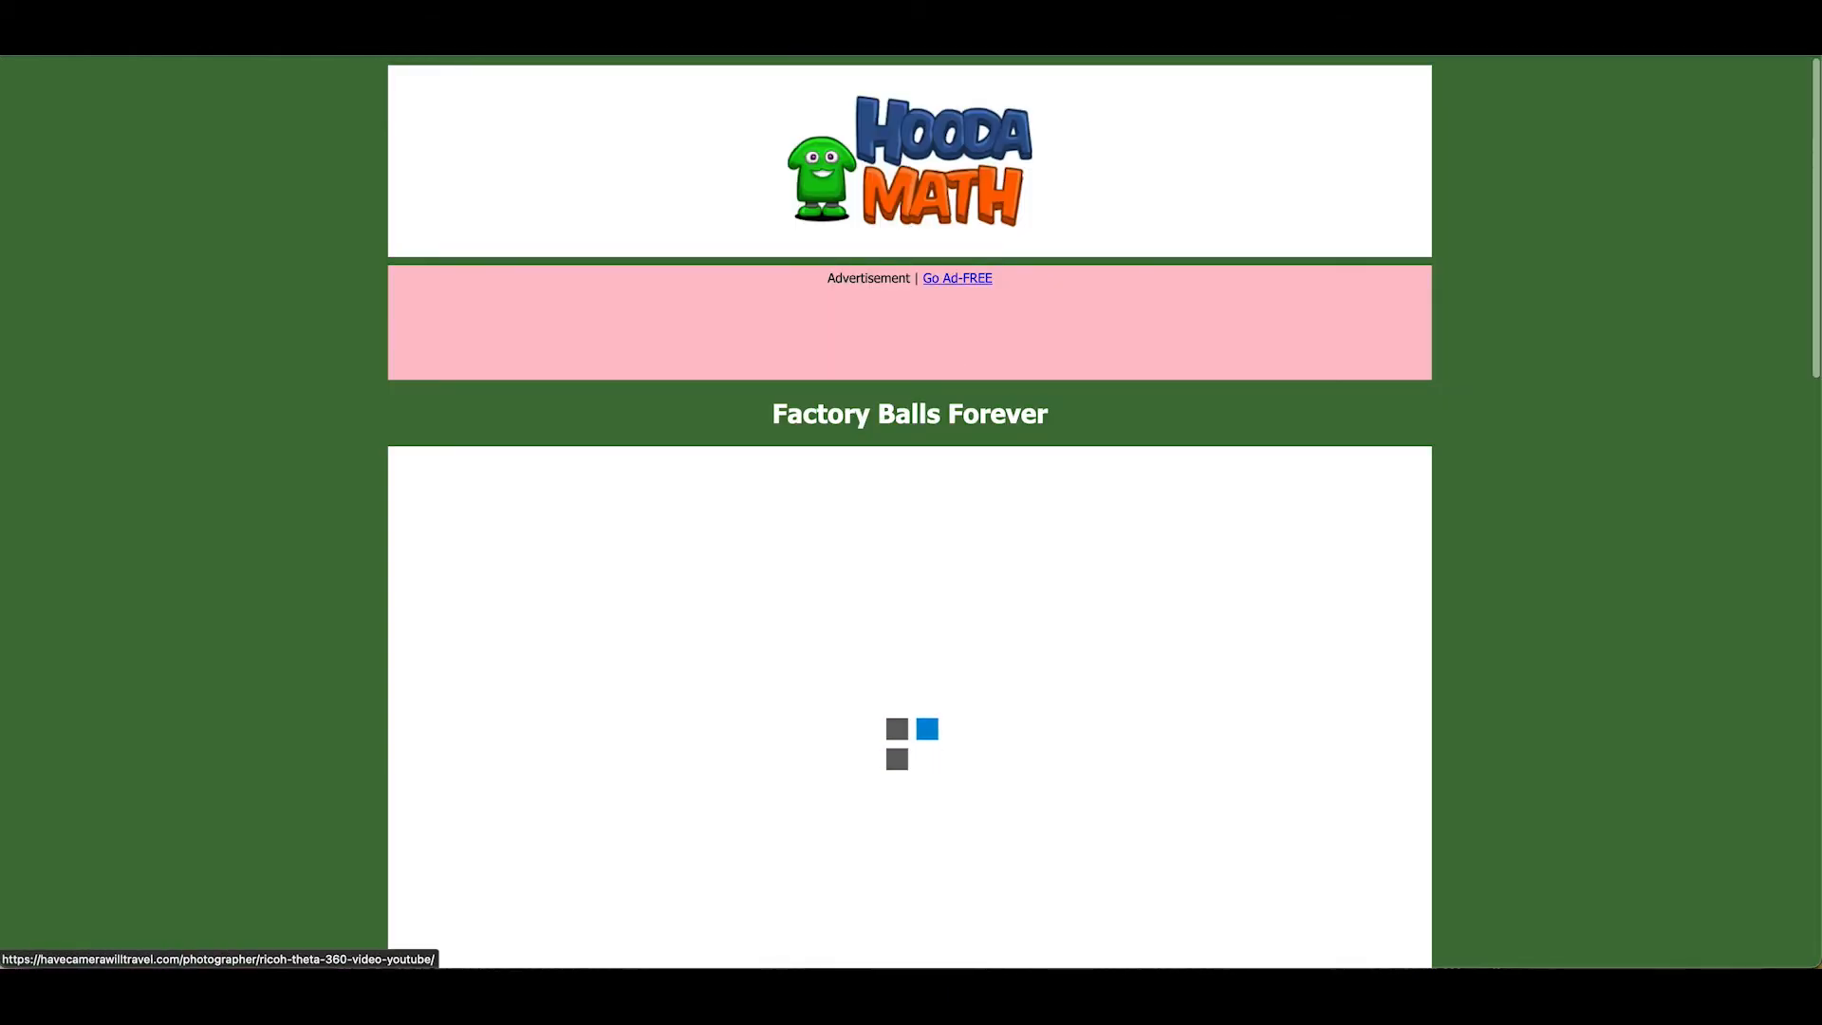
{"action": "left_click", "coordinate": [911, 17]}
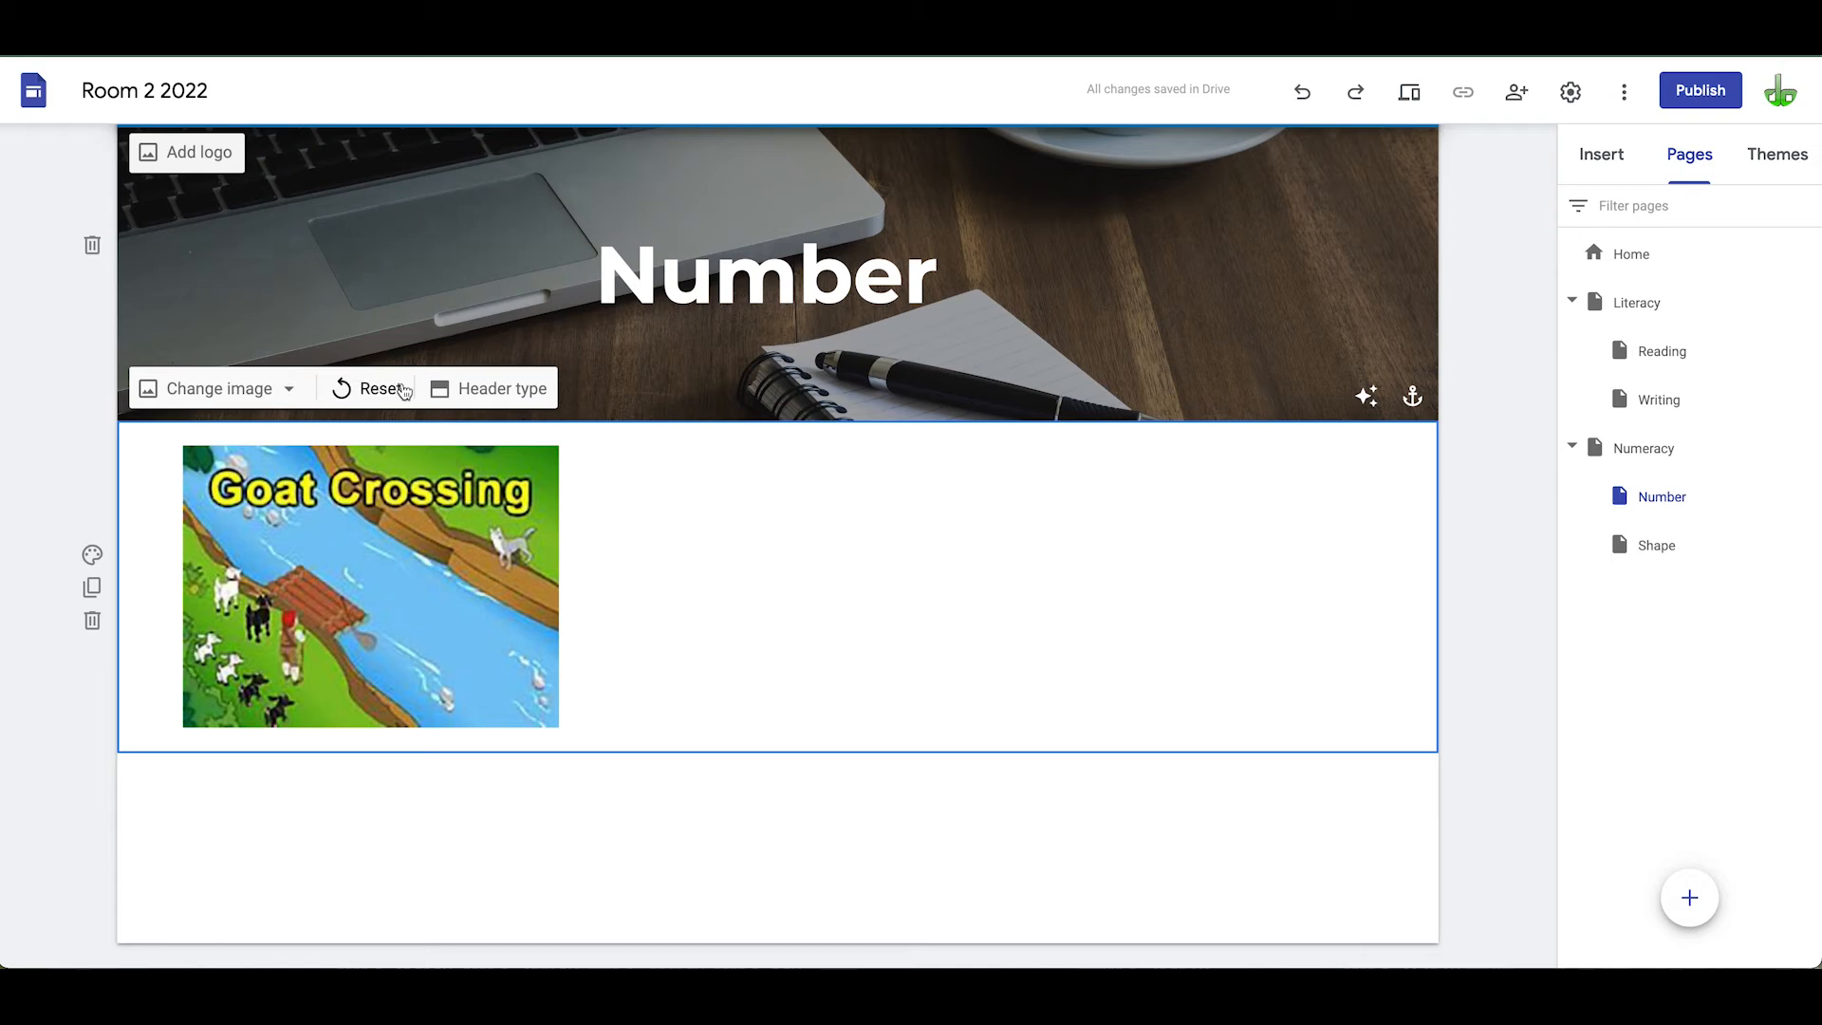
Back in Google Sites, upload the Factory Balls Forever screenshot (7.46.00 PM) from the Desktop beside the Goat Crossing image
{"action": "double_click", "coordinate": [728, 529]}
{"action": "left_click", "coordinate": [784, 528]}
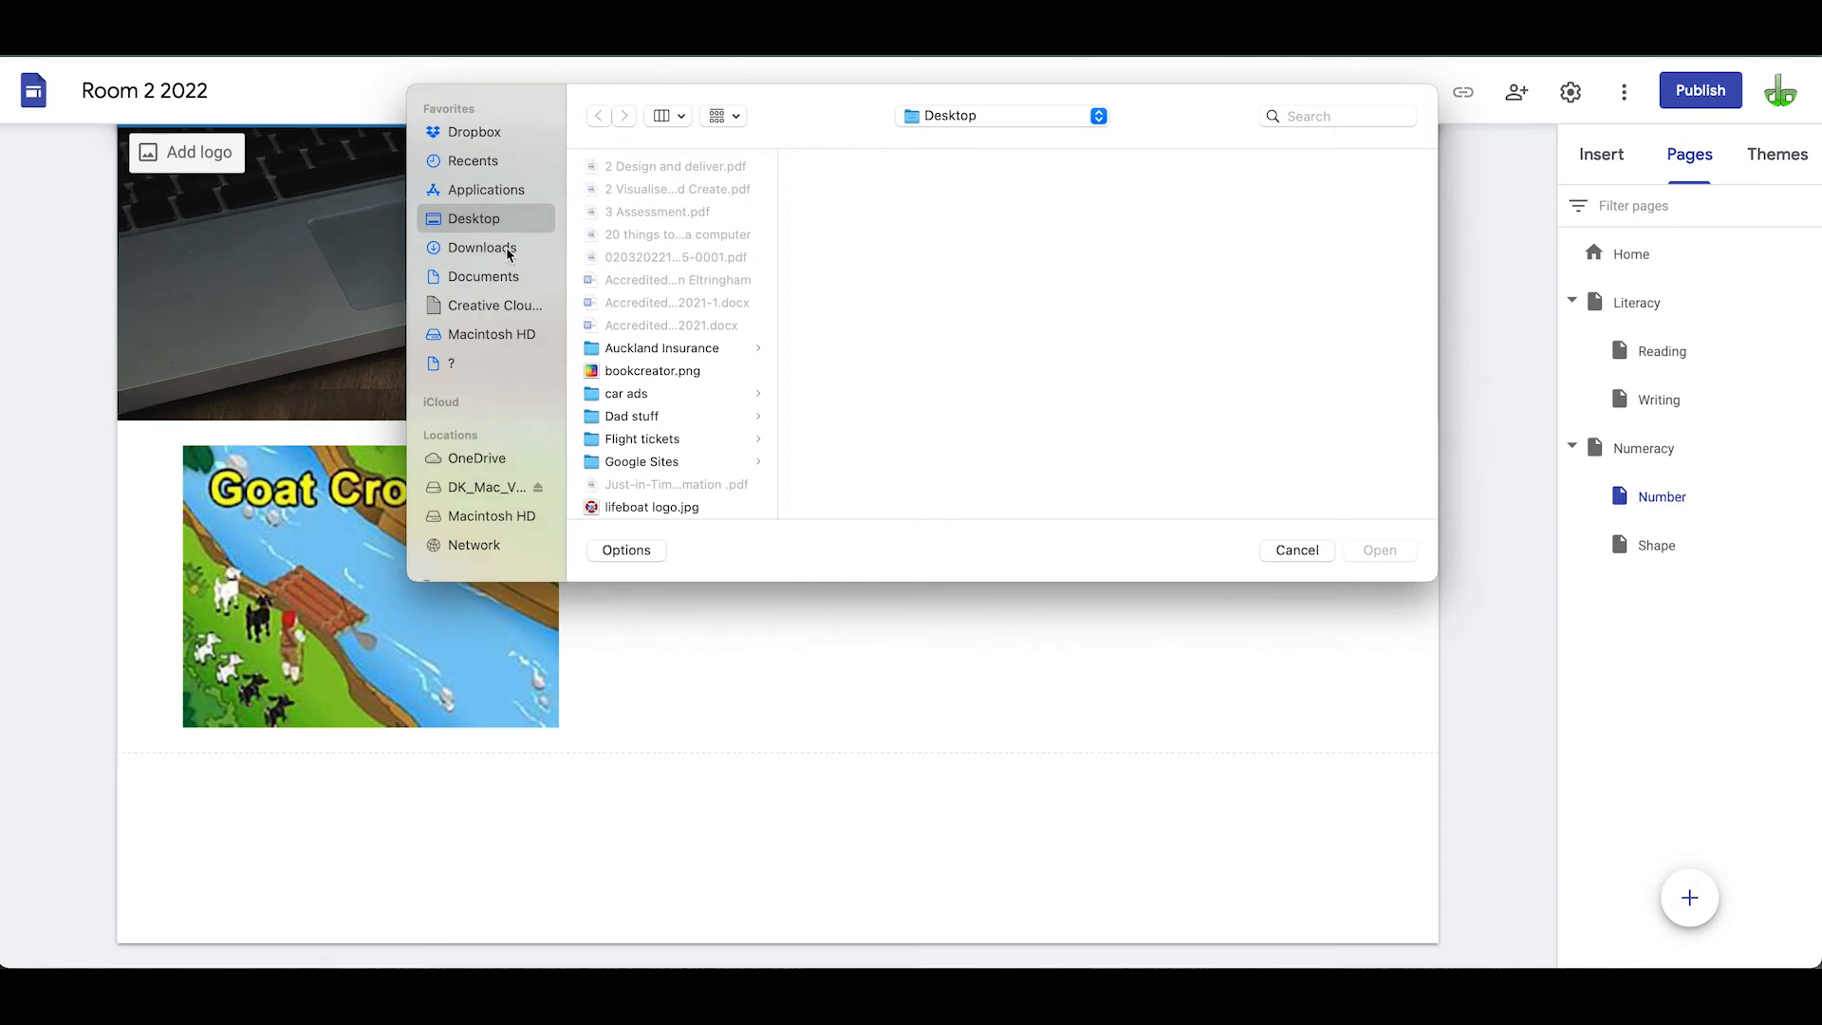
{"action": "scroll", "coordinate": [665, 422], "scroll_direction": "down", "scroll_amount": 10}
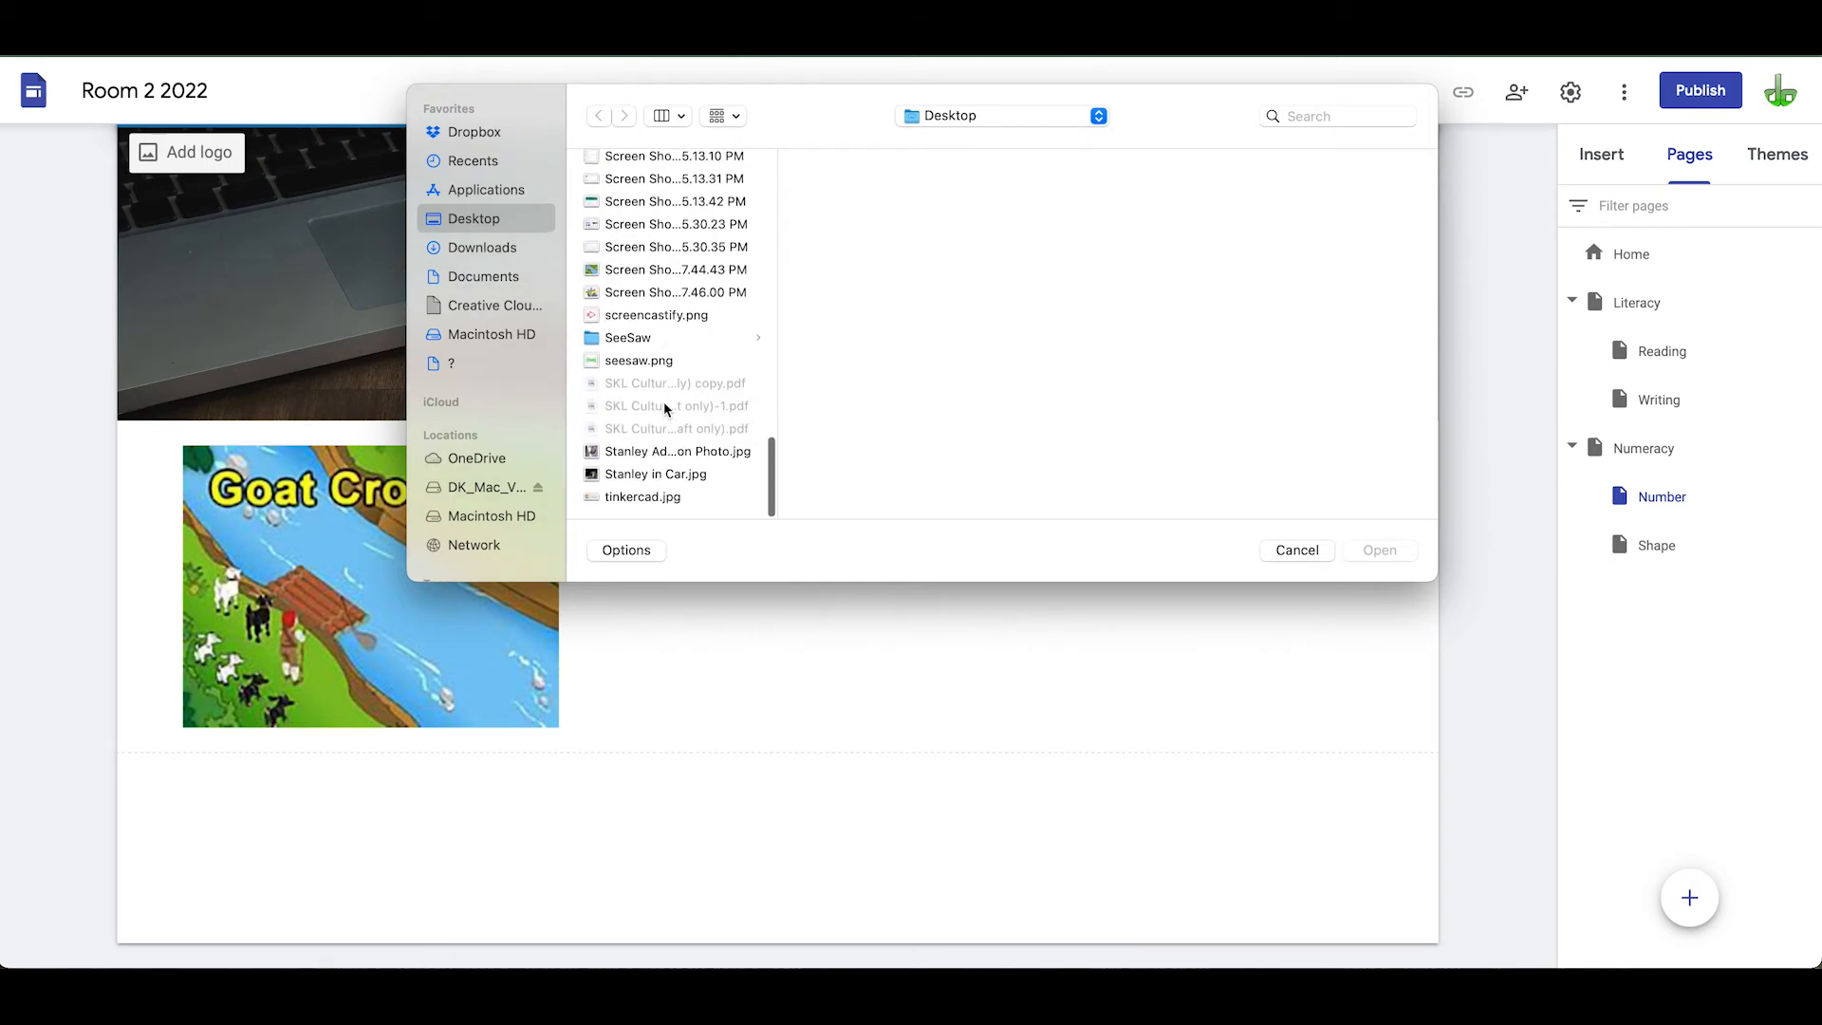
{"action": "left_click", "coordinate": [659, 294]}
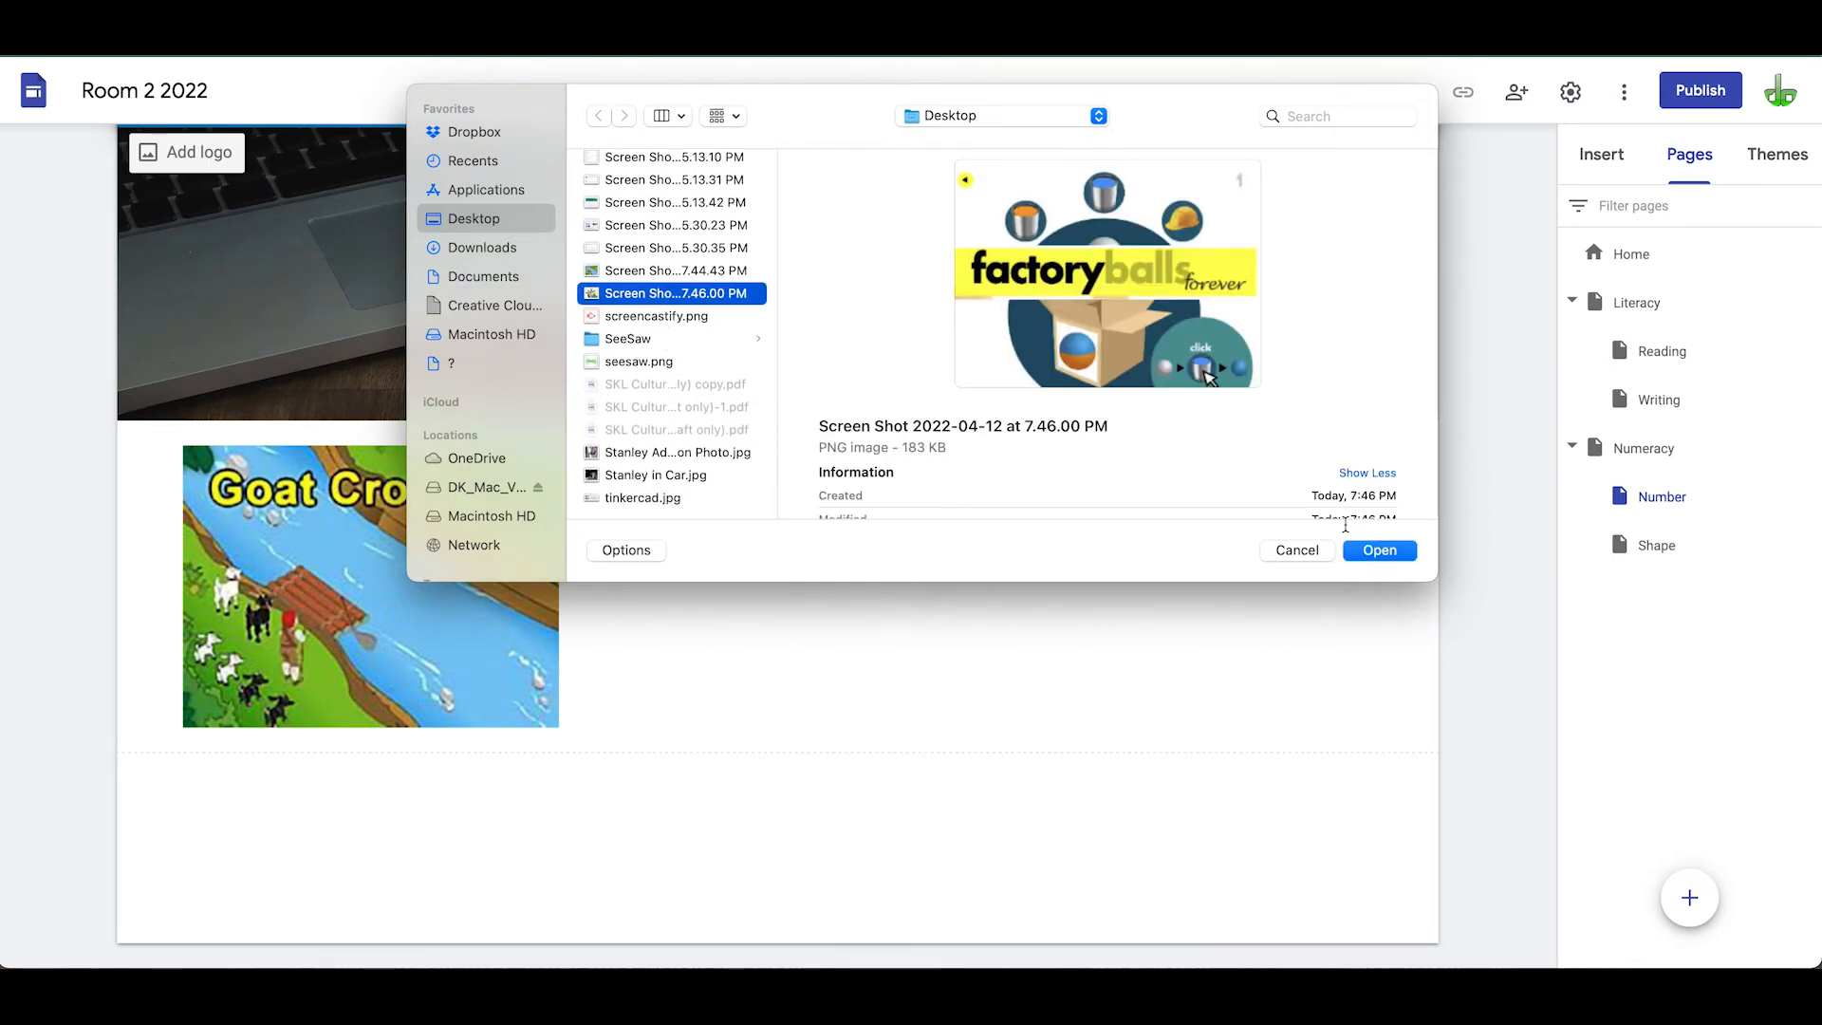
{"action": "left_click", "coordinate": [1380, 552]}
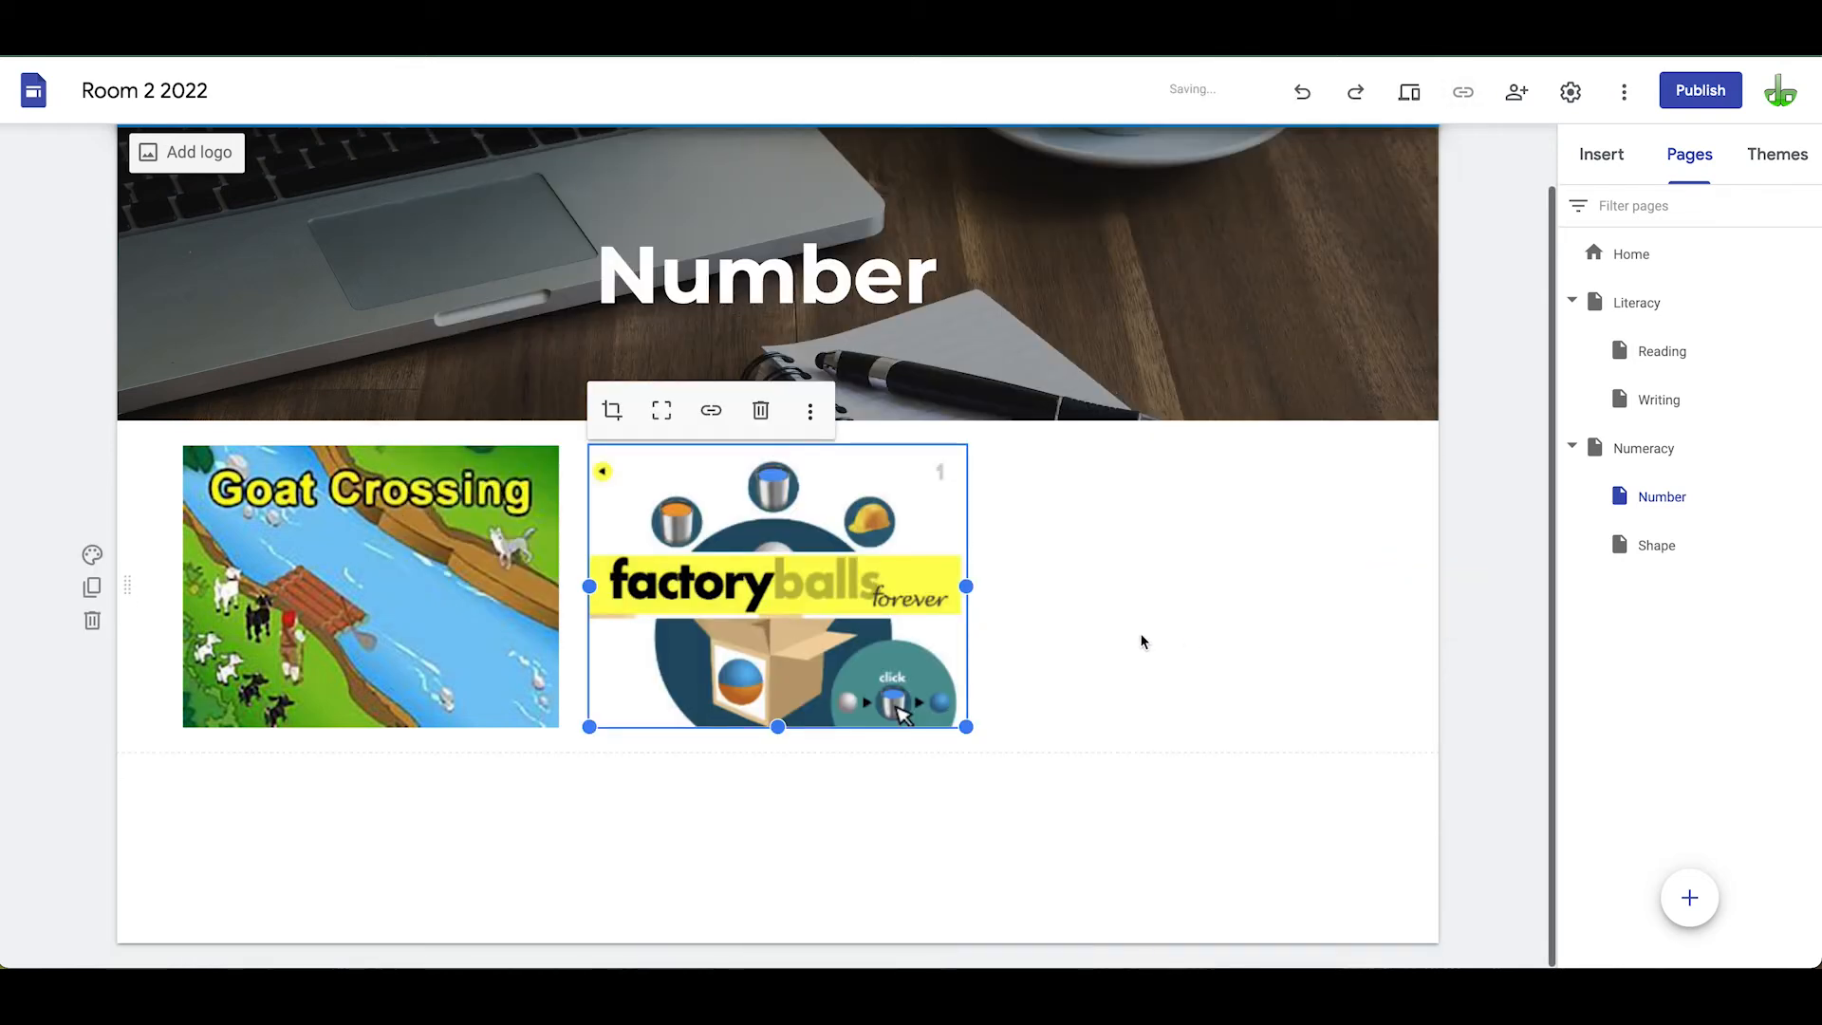
{"action": "left_click", "coordinate": [713, 413]}
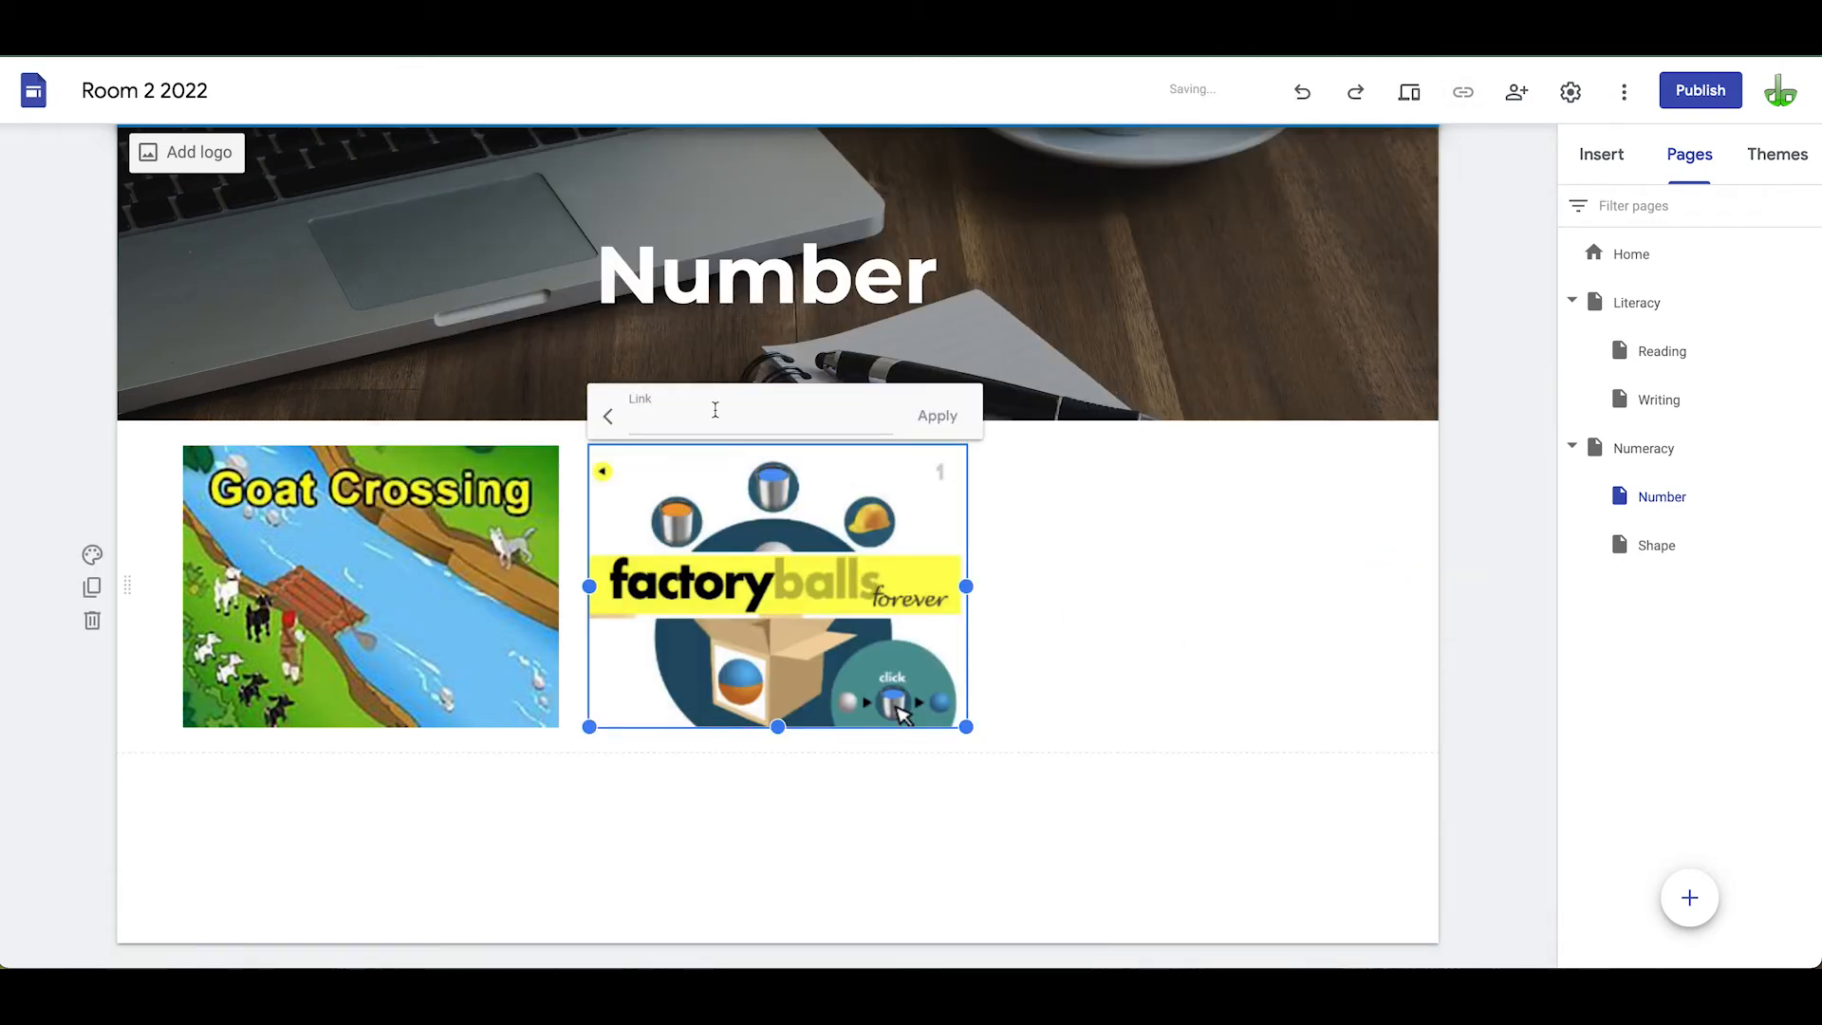
{"action": "left_click", "coordinate": [666, 413]}
{"action": "key", "text": "ctrl+v"}
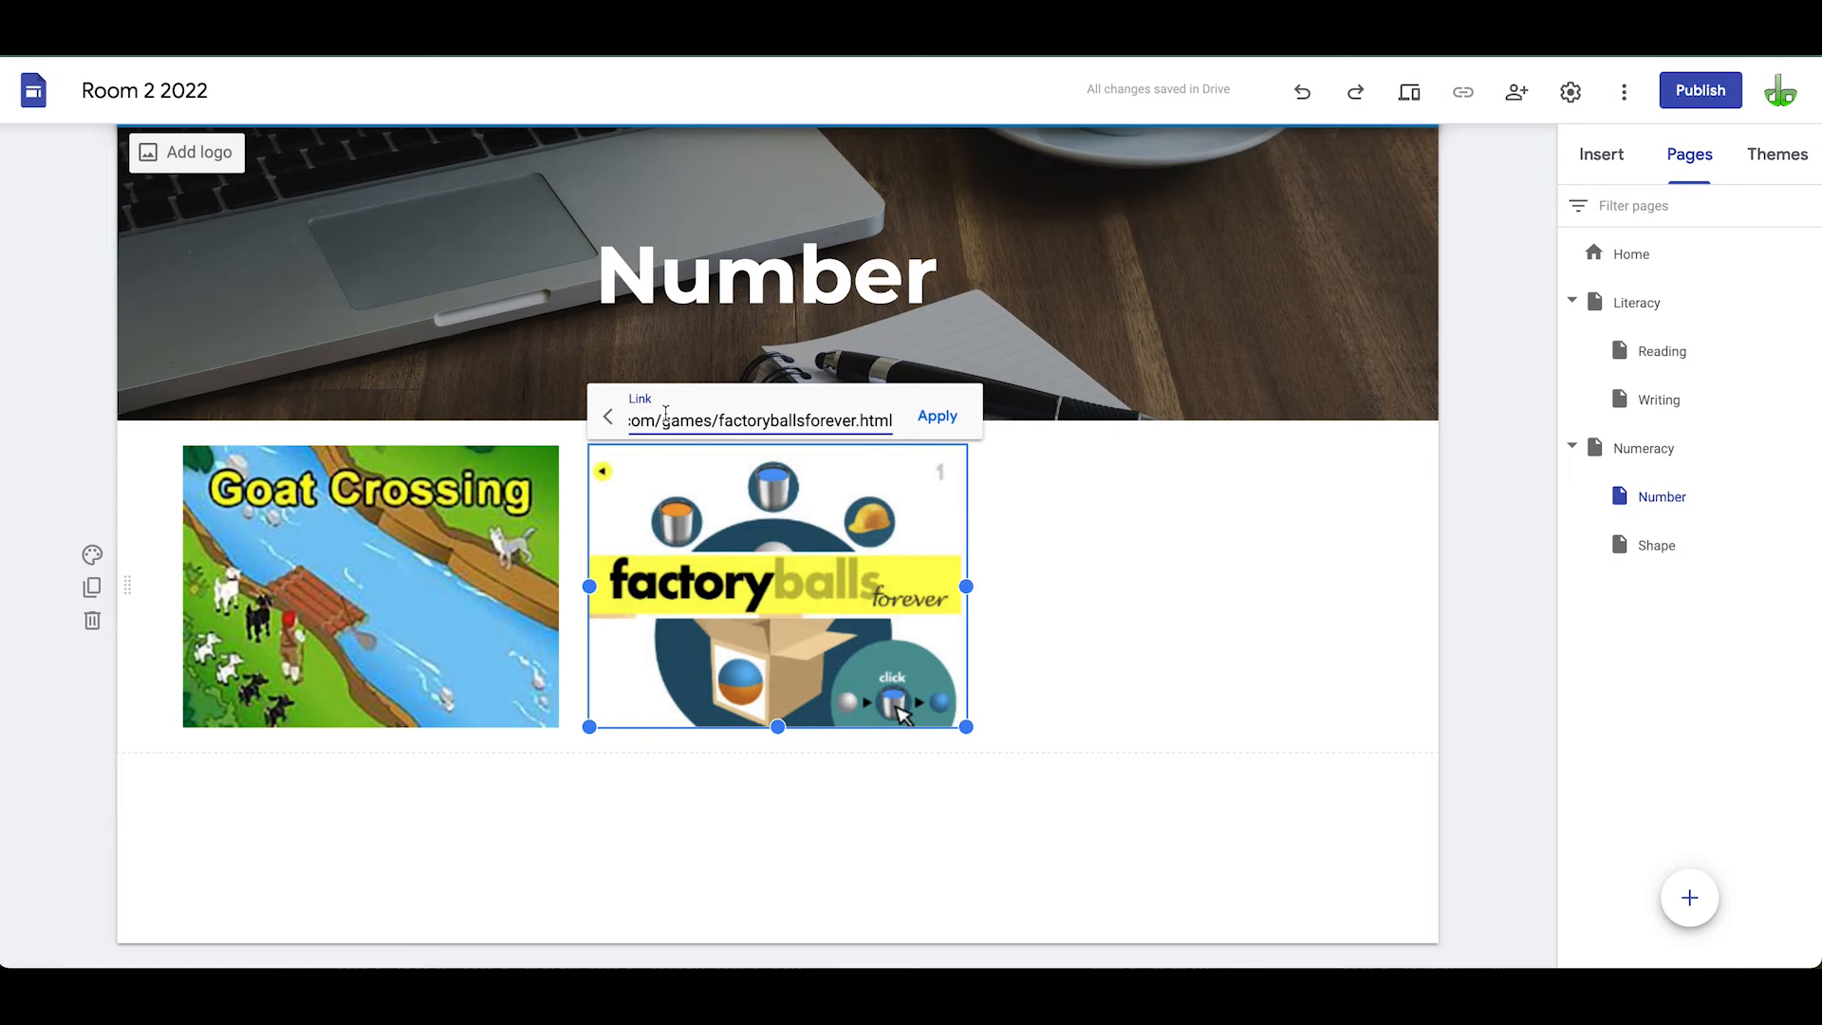
{"action": "left_click", "coordinate": [936, 417]}
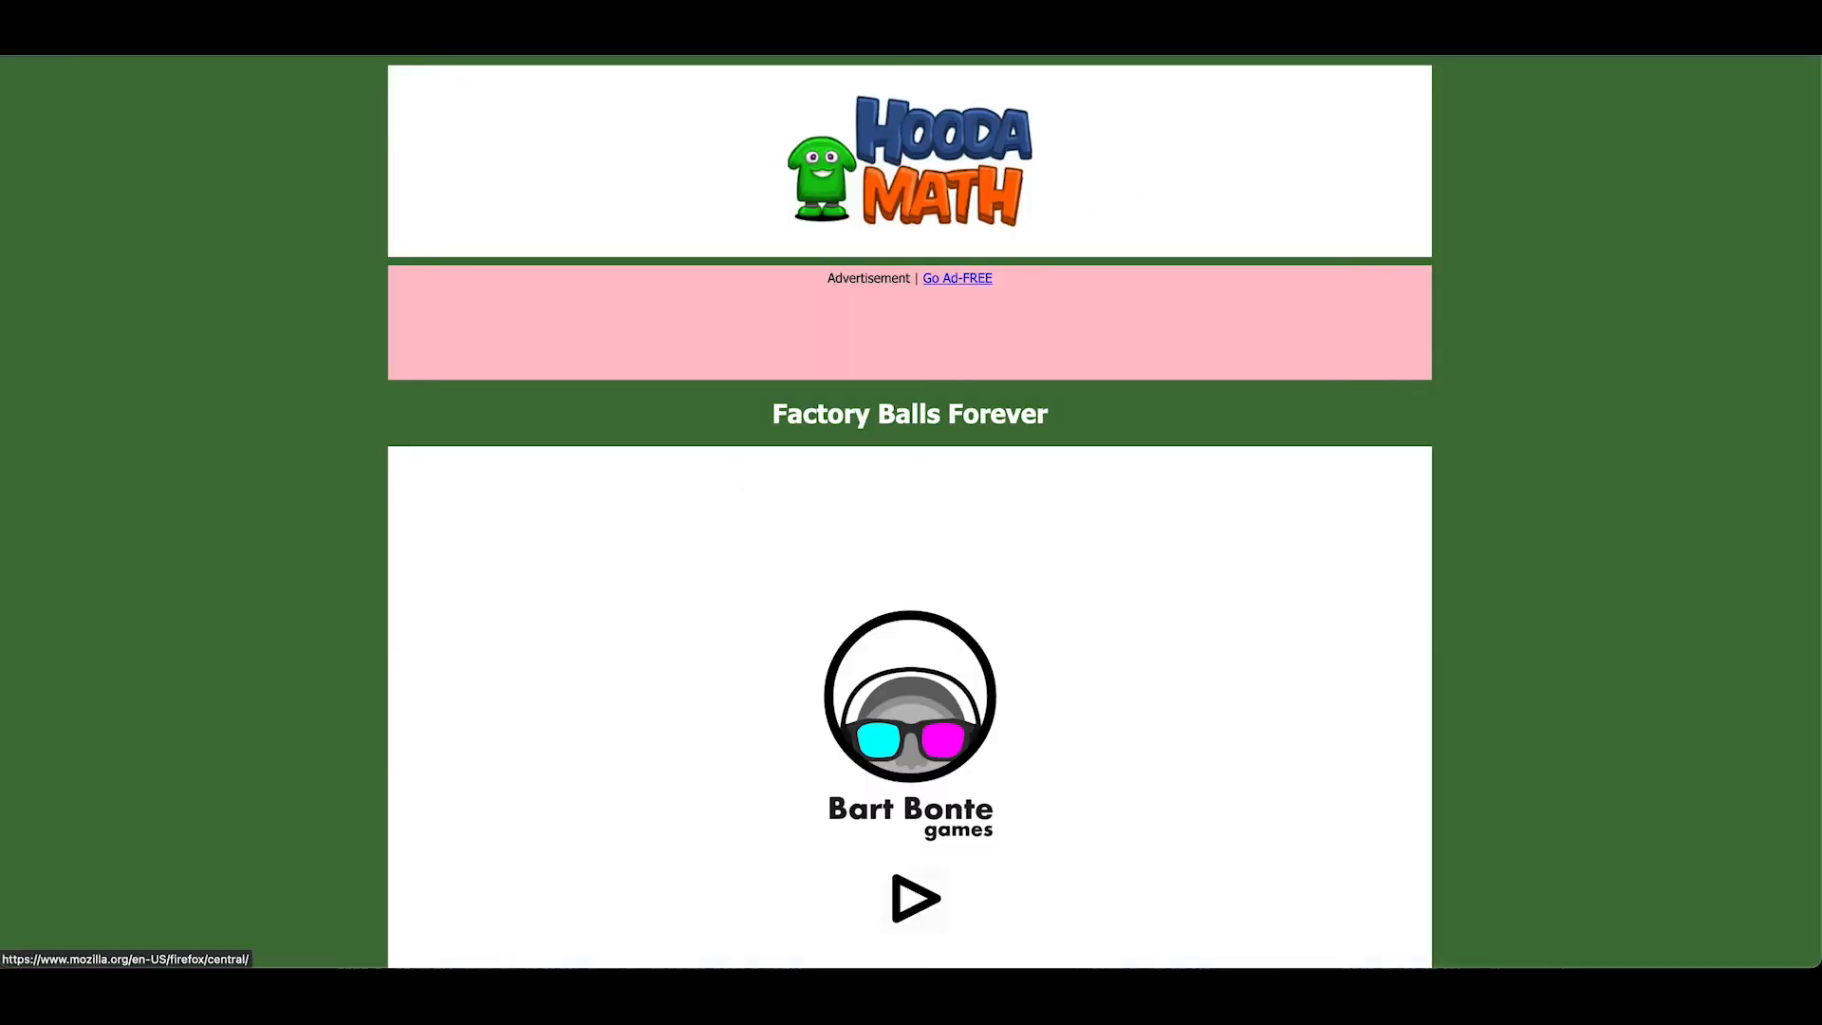
Go back to the Hooda Math games list, capture the Spill the Sand thumbnail, and open its game page to copy the address
{"action": "left_click", "coordinate": [23, 10]}
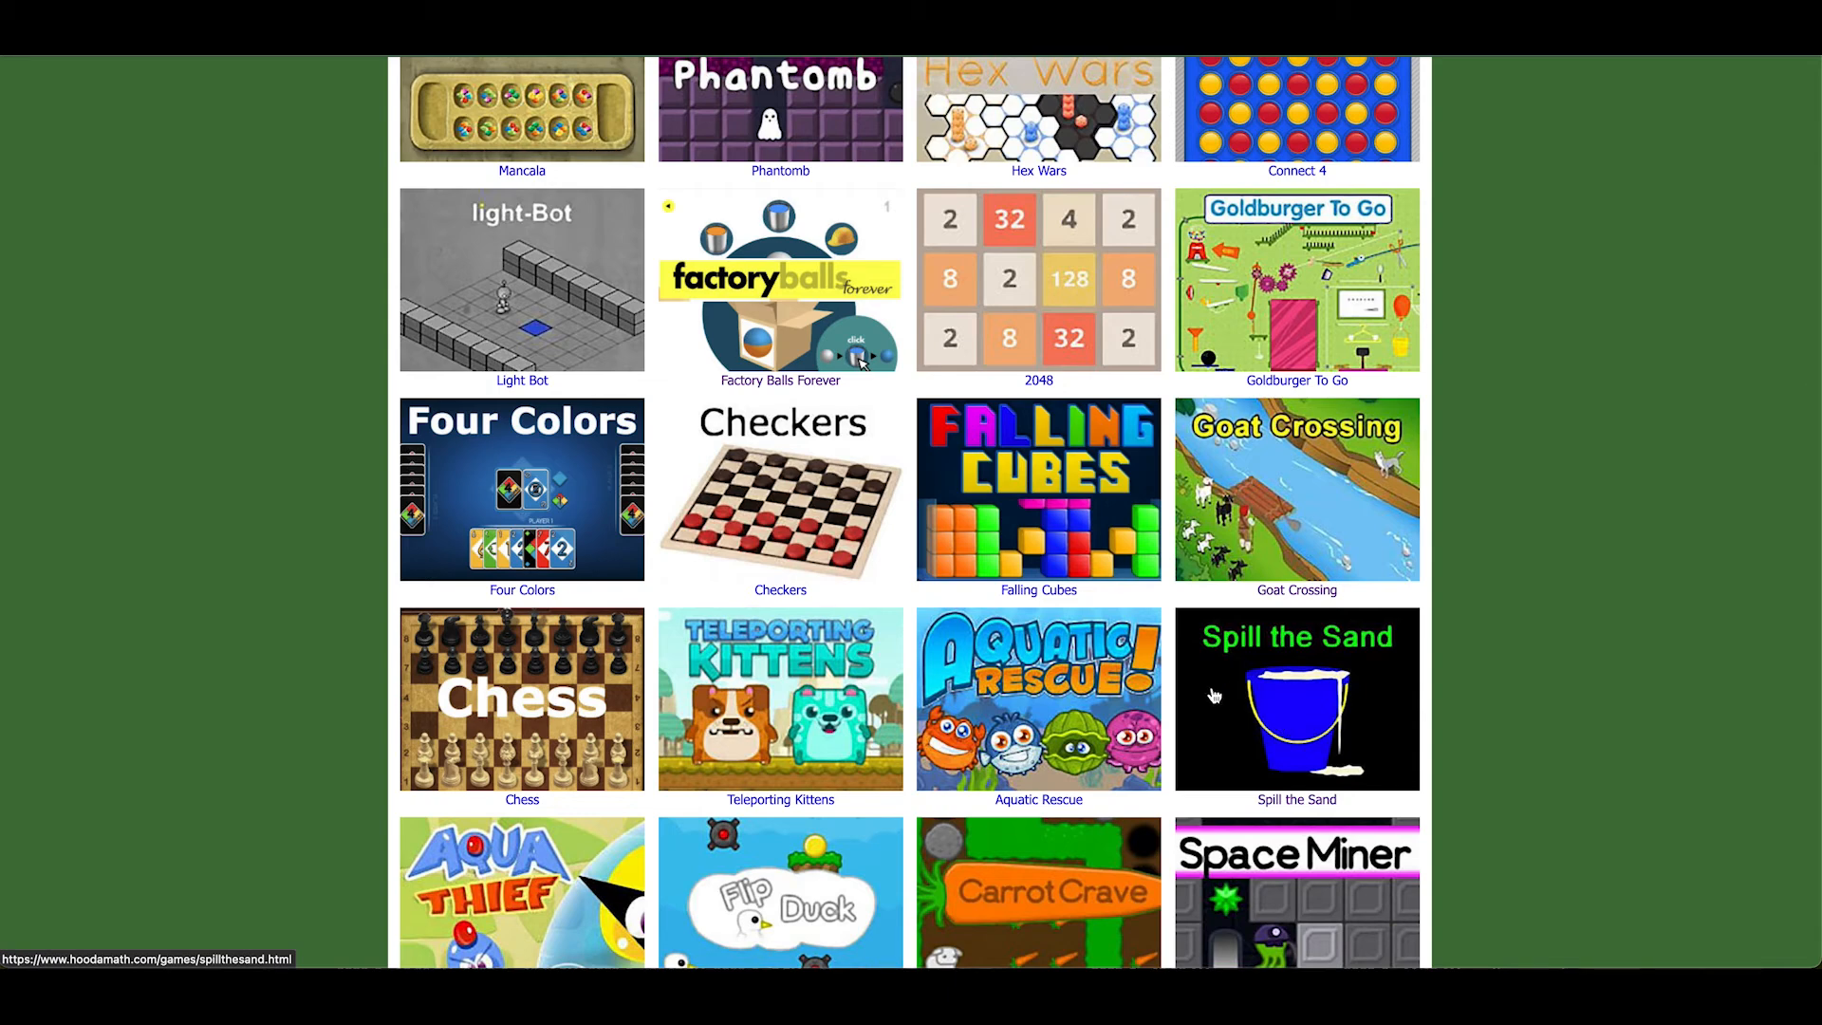
{"action": "key", "text": "super+shift+4"}
{"action": "left_click_drag", "start_coordinate": [1176, 608], "coordinate": [1418, 794]}
{"action": "left_click", "coordinate": [1267, 706]}
{"action": "left_click", "coordinate": [750, 17]}
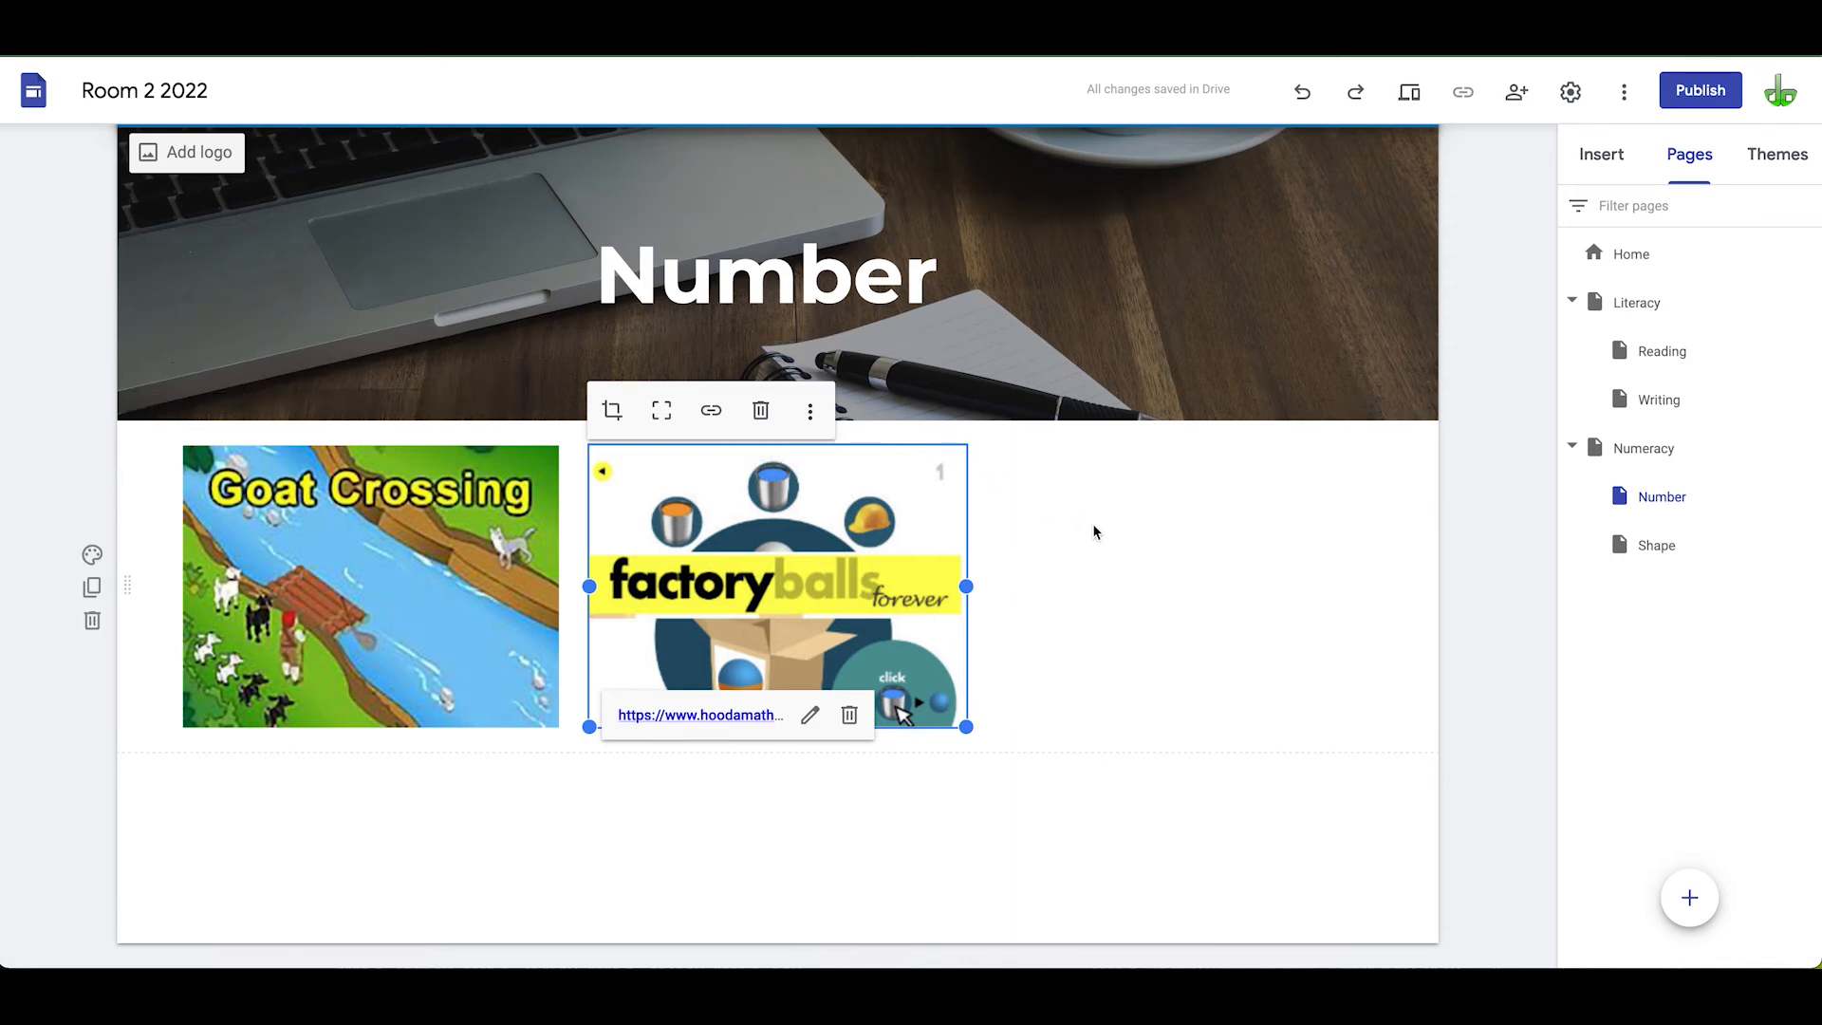
In Google Sites, upload the Spill the Sand screenshot (7.46.46 PM) from the Desktop beside the Factory Balls Forever image
{"action": "double_click", "coordinate": [1093, 530]}
{"action": "left_click", "coordinate": [1158, 531]}
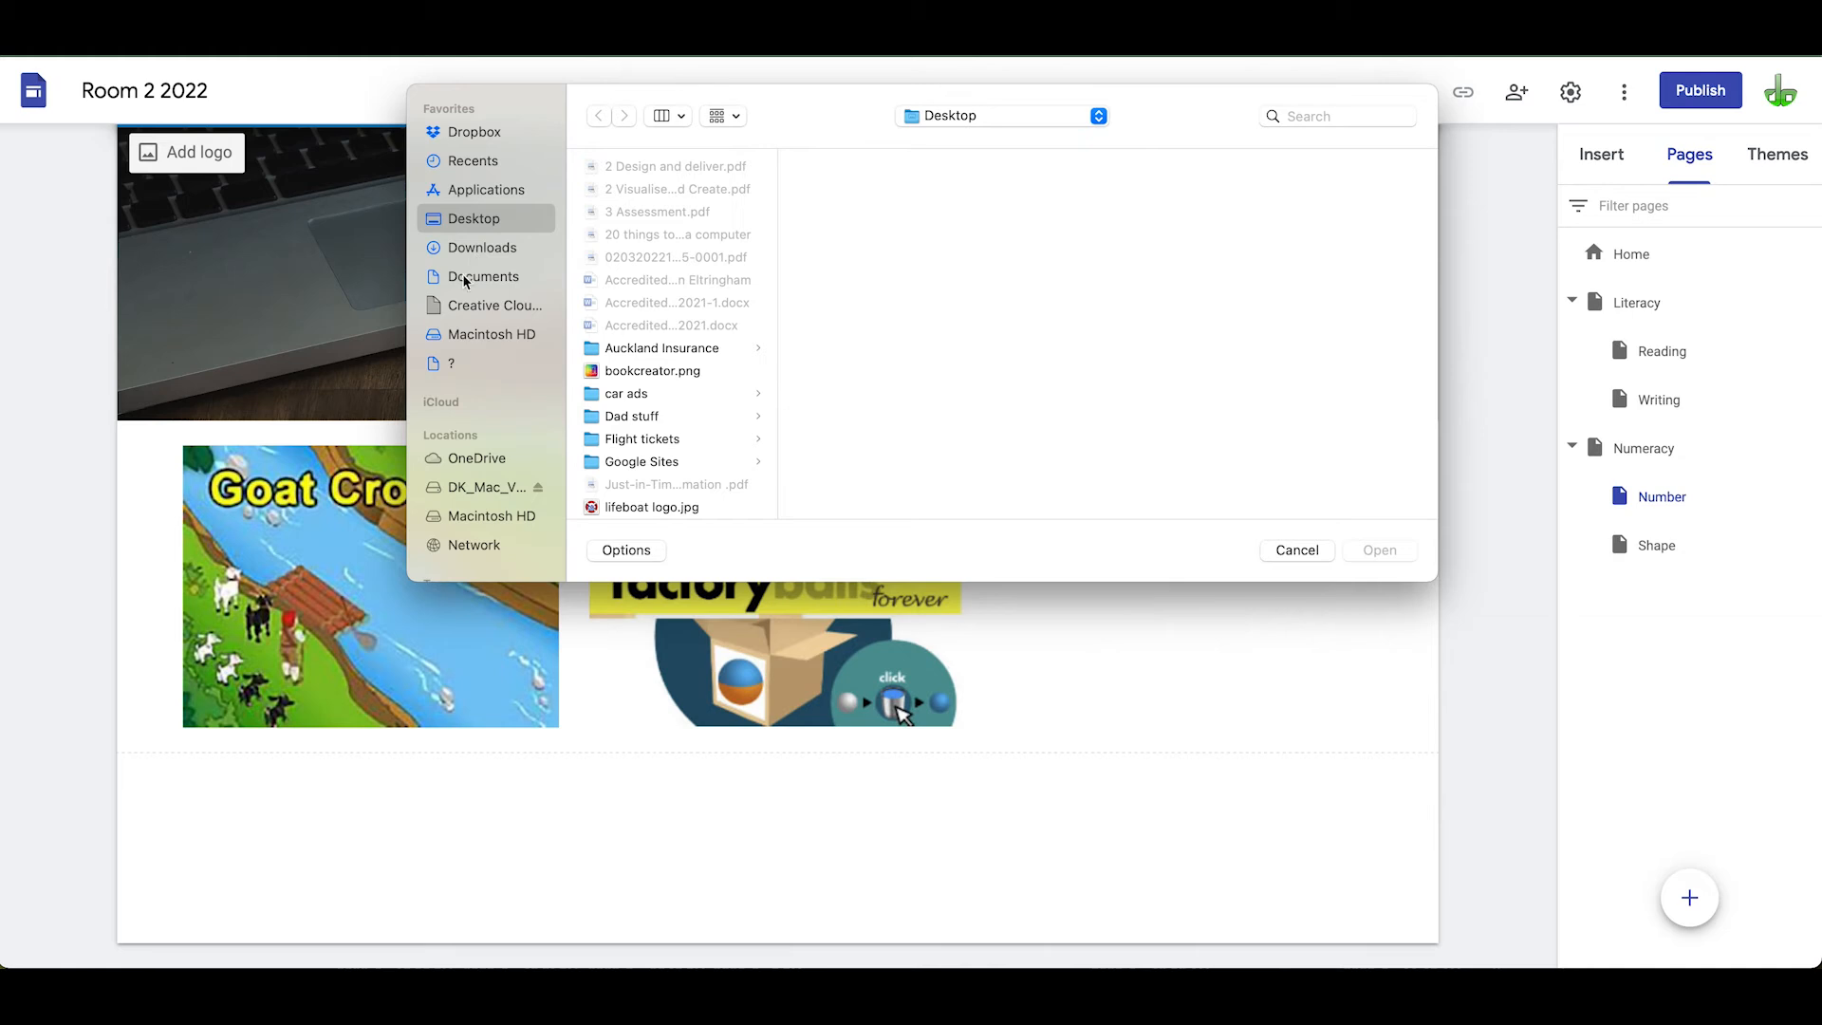
{"action": "scroll", "coordinate": [661, 435], "scroll_direction": "down", "scroll_amount": 10}
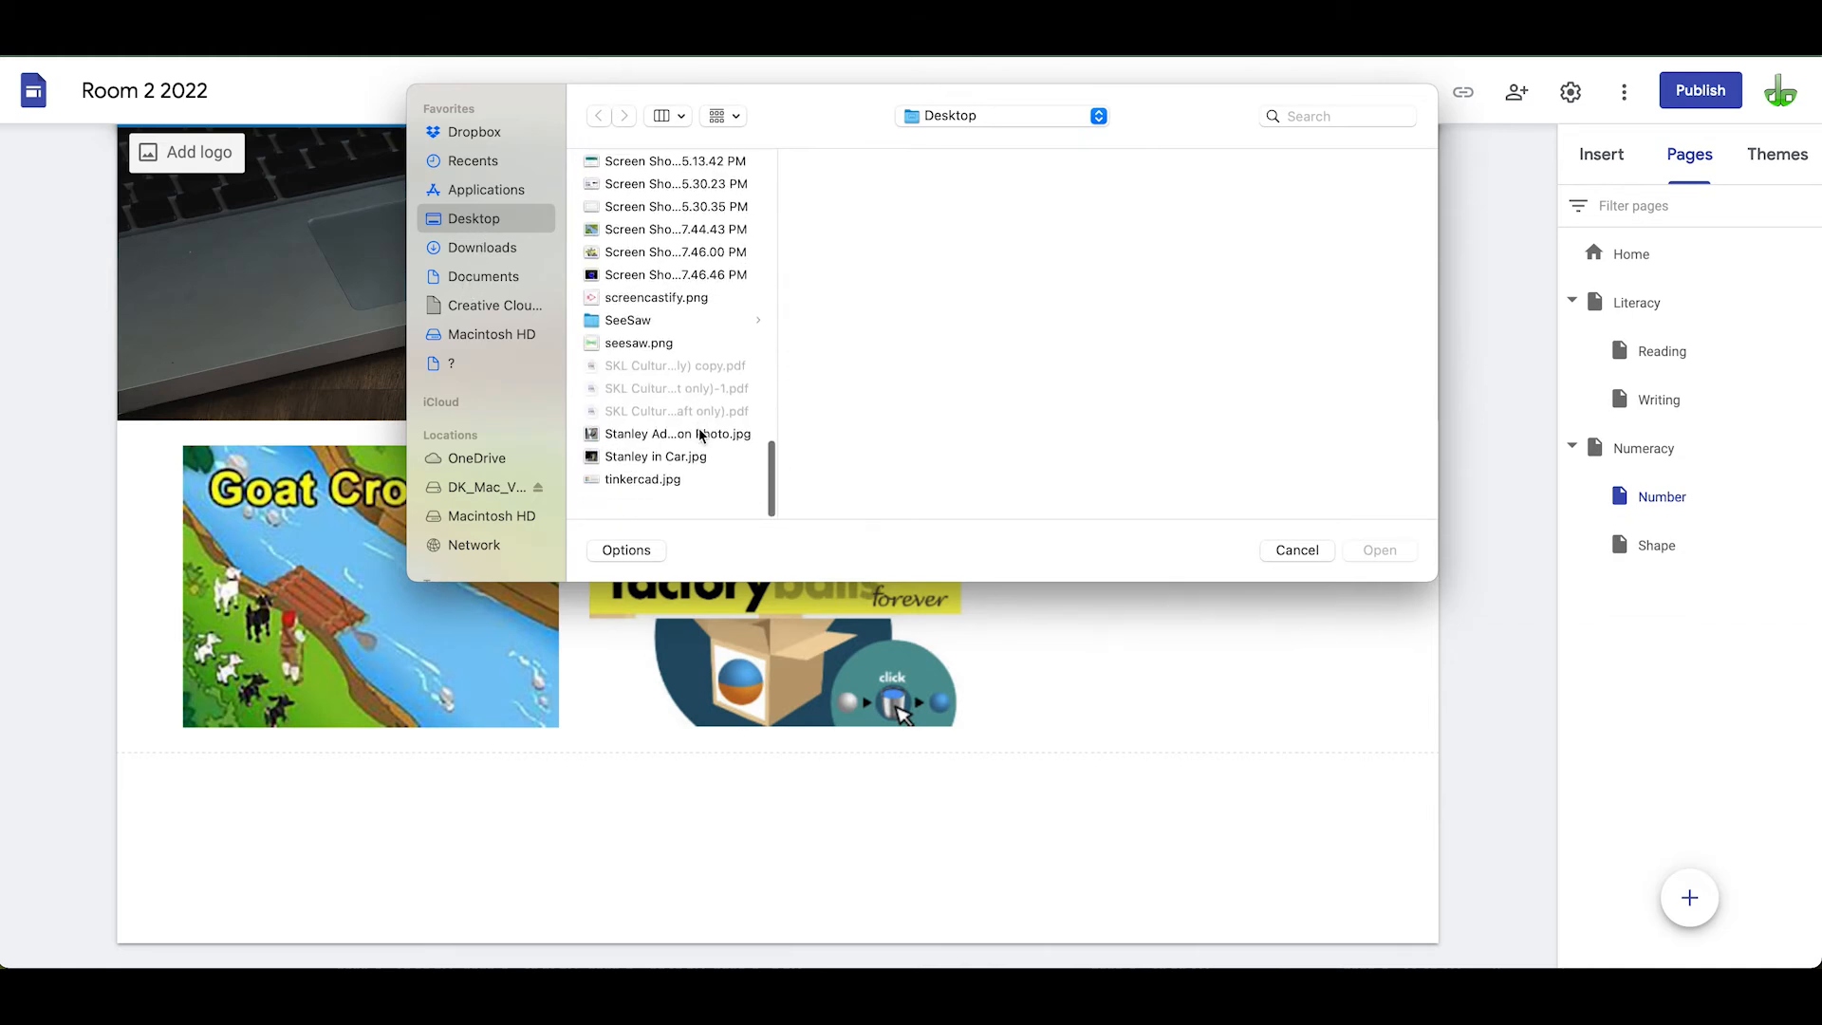
{"action": "left_click", "coordinate": [655, 295]}
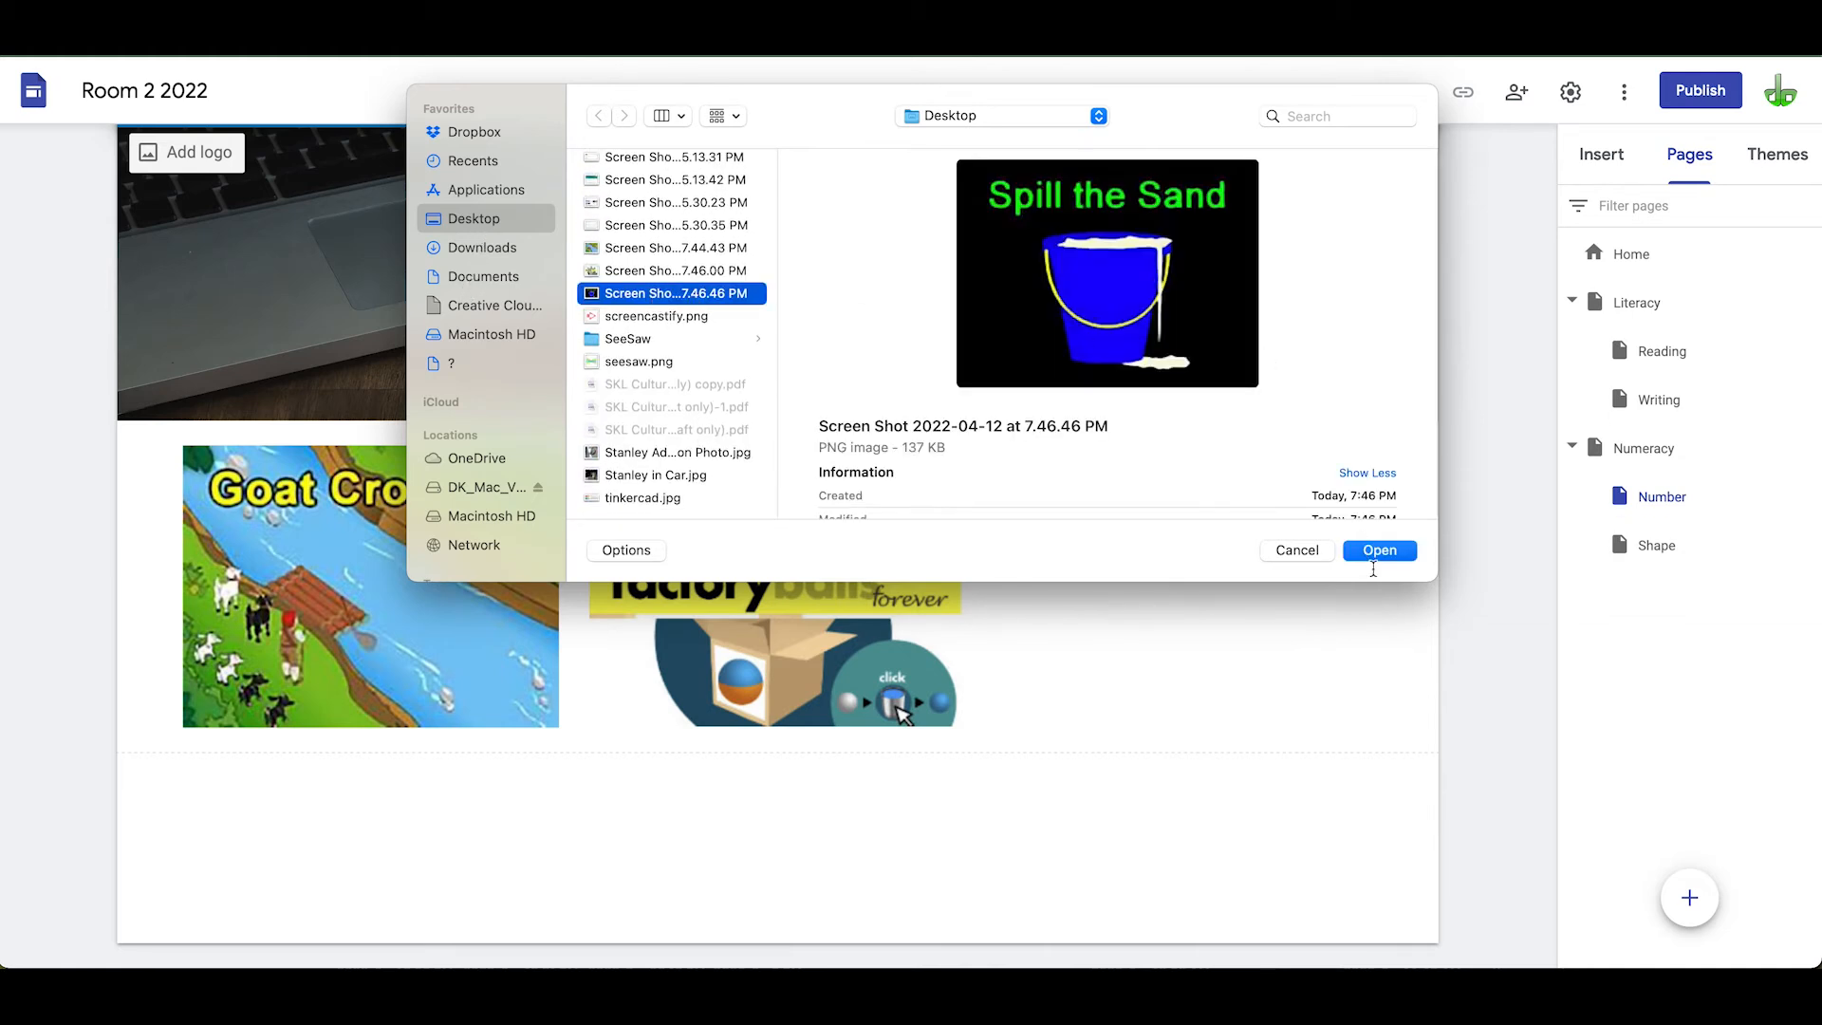
{"action": "left_click", "coordinate": [1381, 554]}
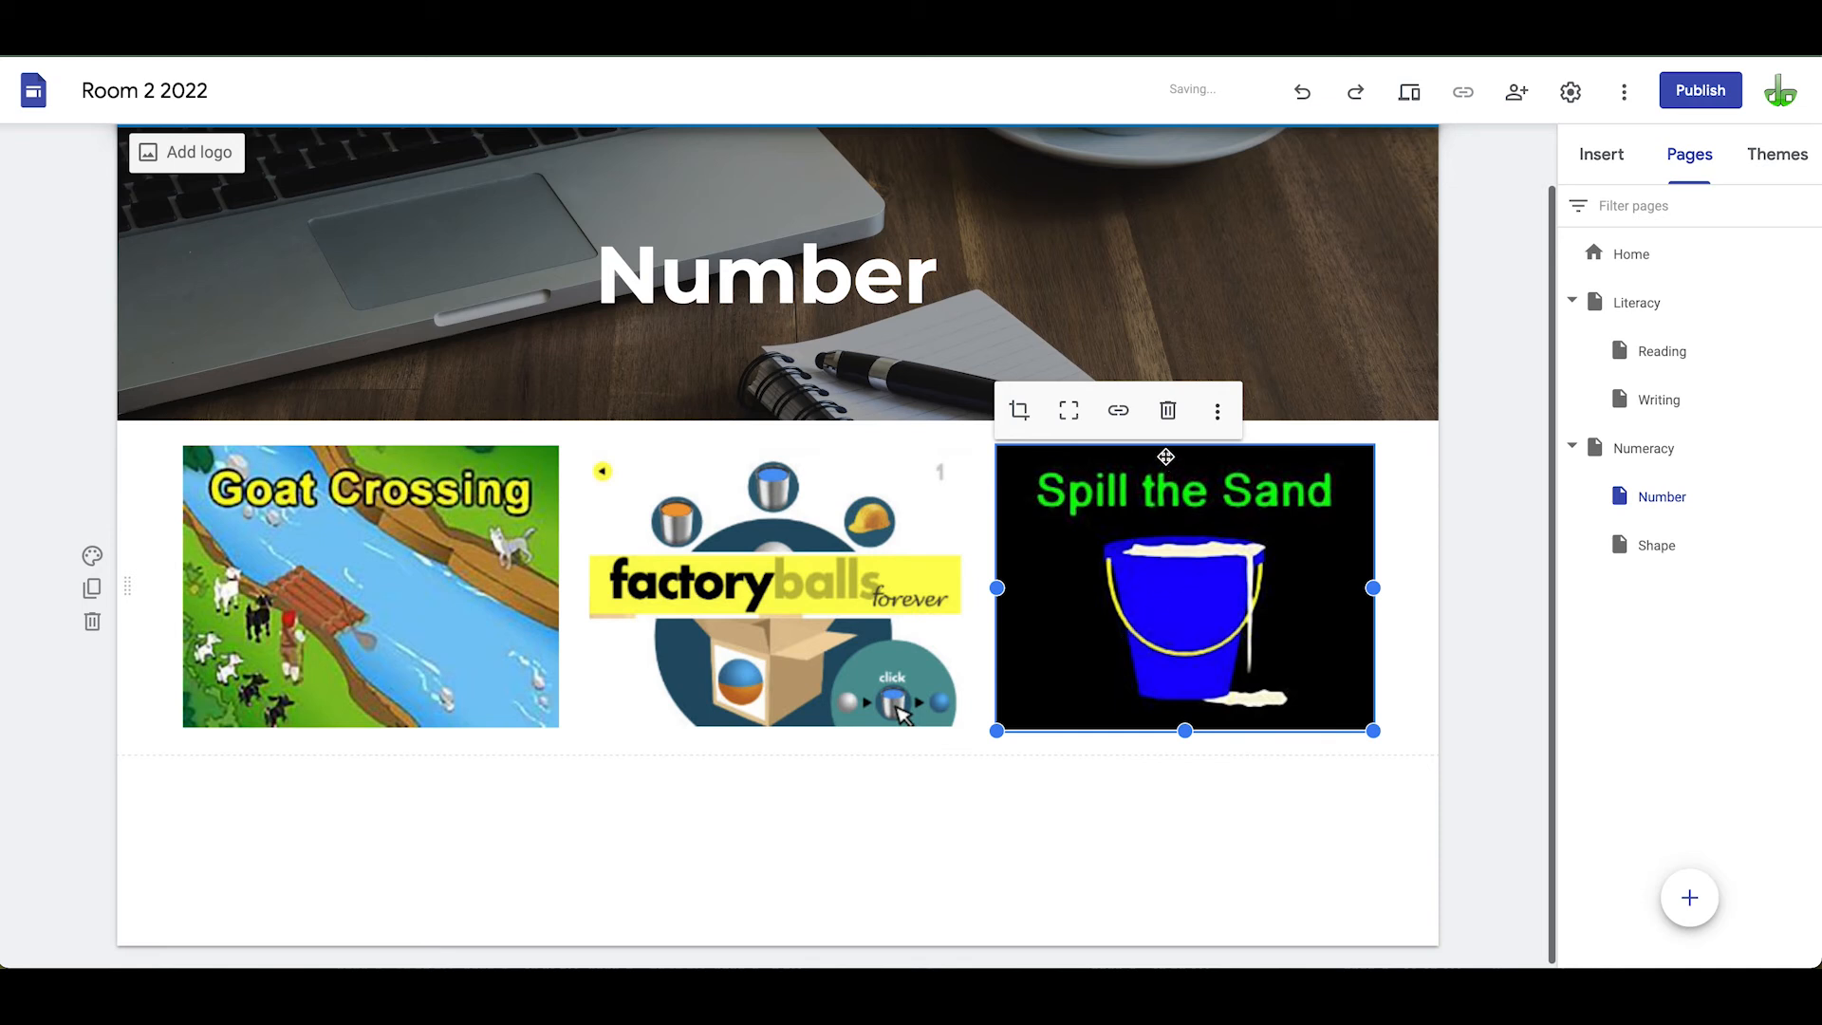
{"action": "left_click", "coordinate": [1120, 414]}
{"action": "left_click", "coordinate": [1056, 416]}
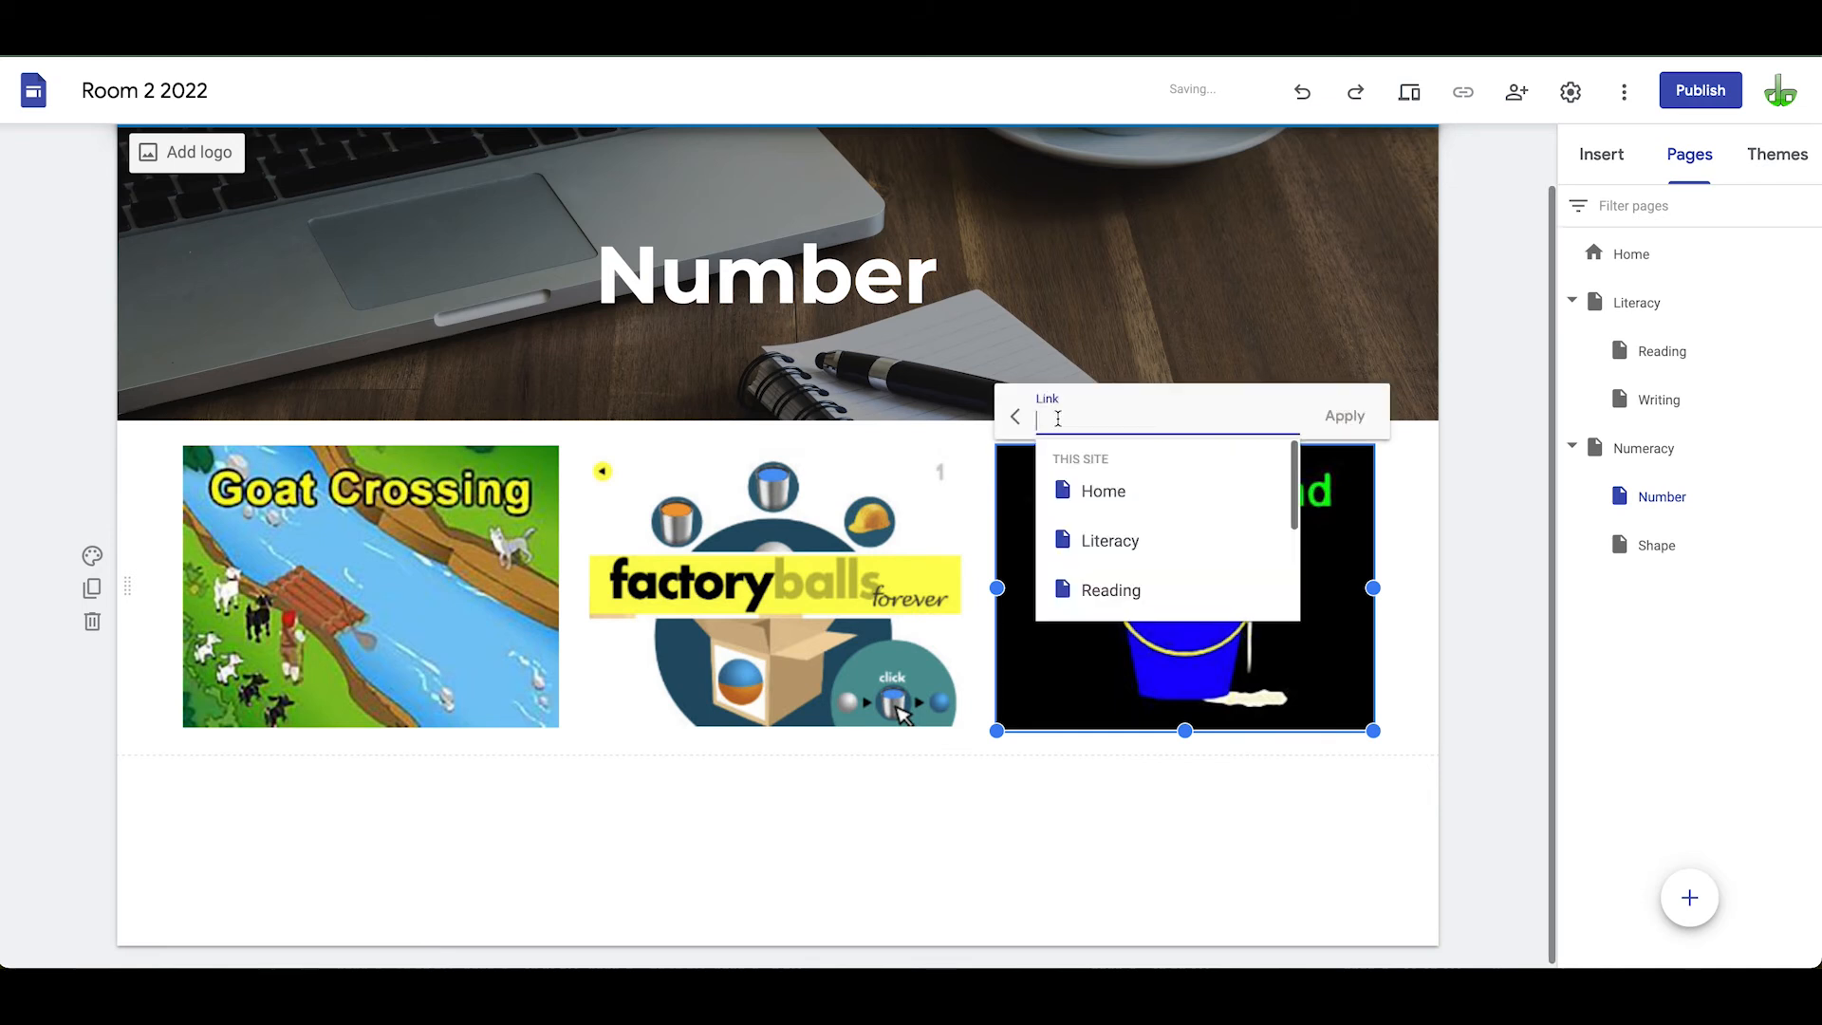
{"action": "type", "text": "https://www.hoodamath.com/games/spillthesand.html"}
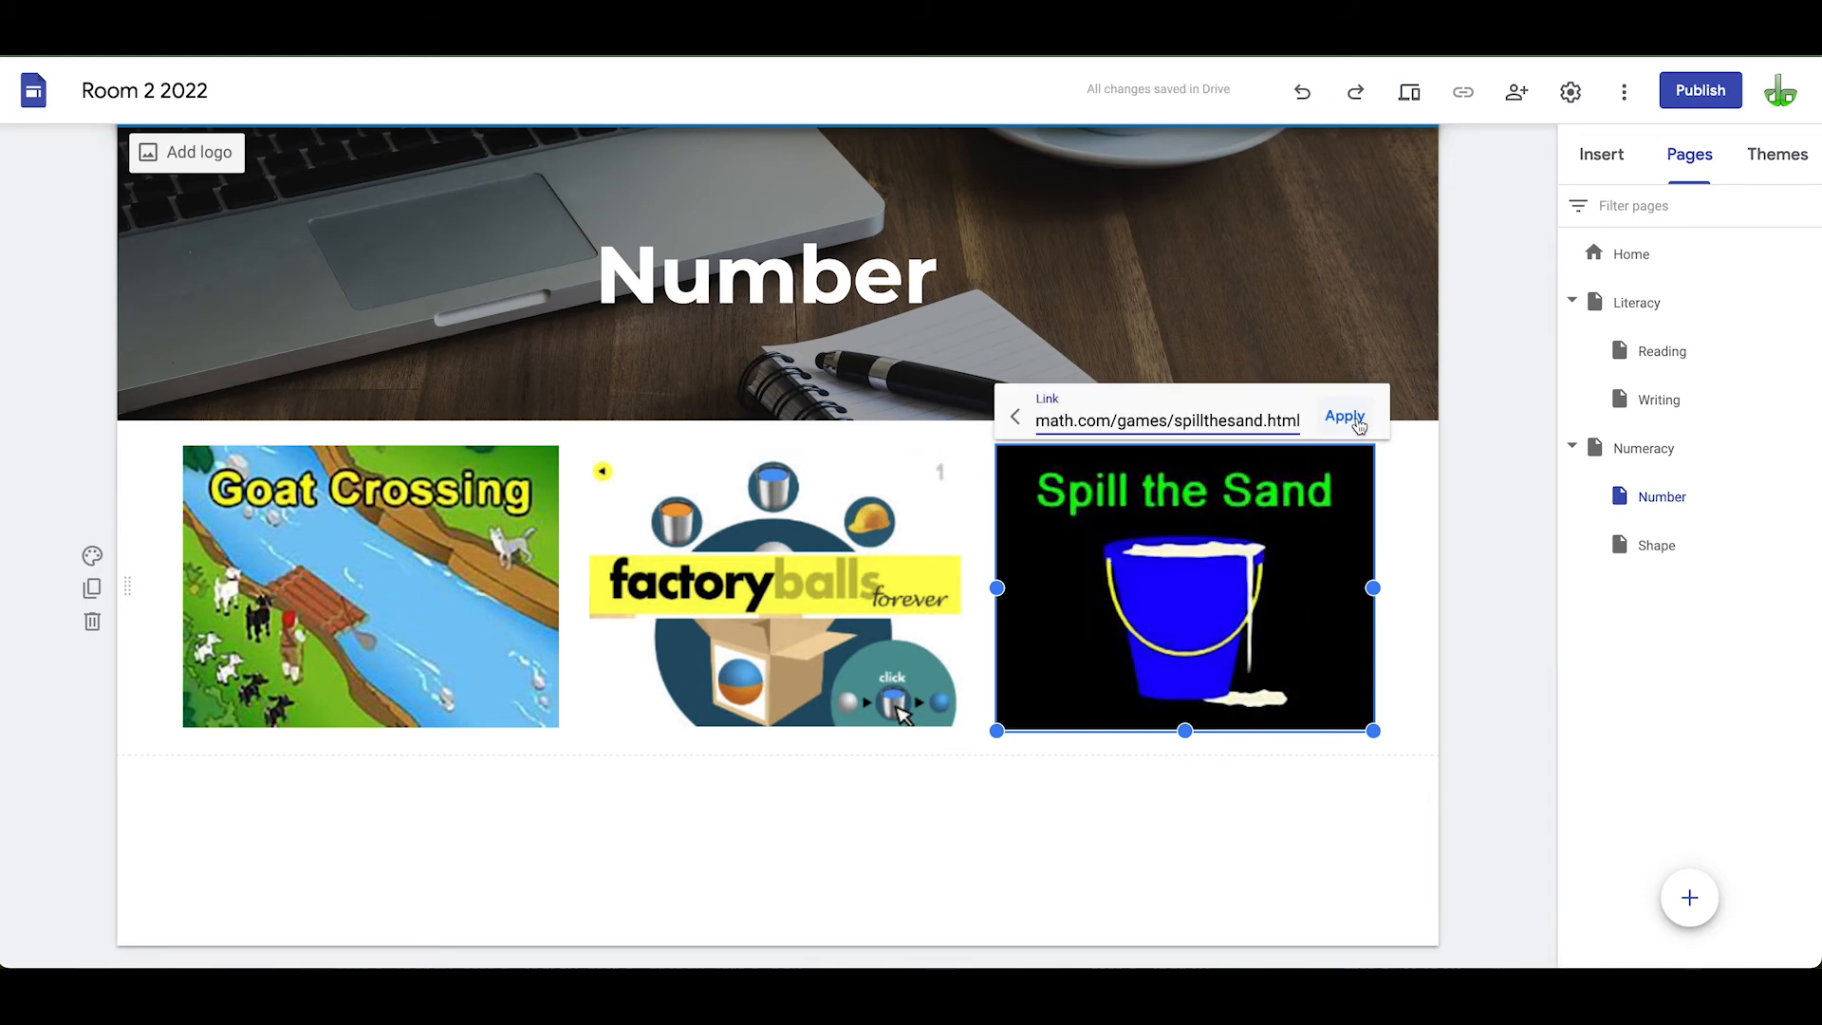
{"action": "left_click", "coordinate": [1349, 418]}
{"action": "left_click", "coordinate": [1123, 803]}
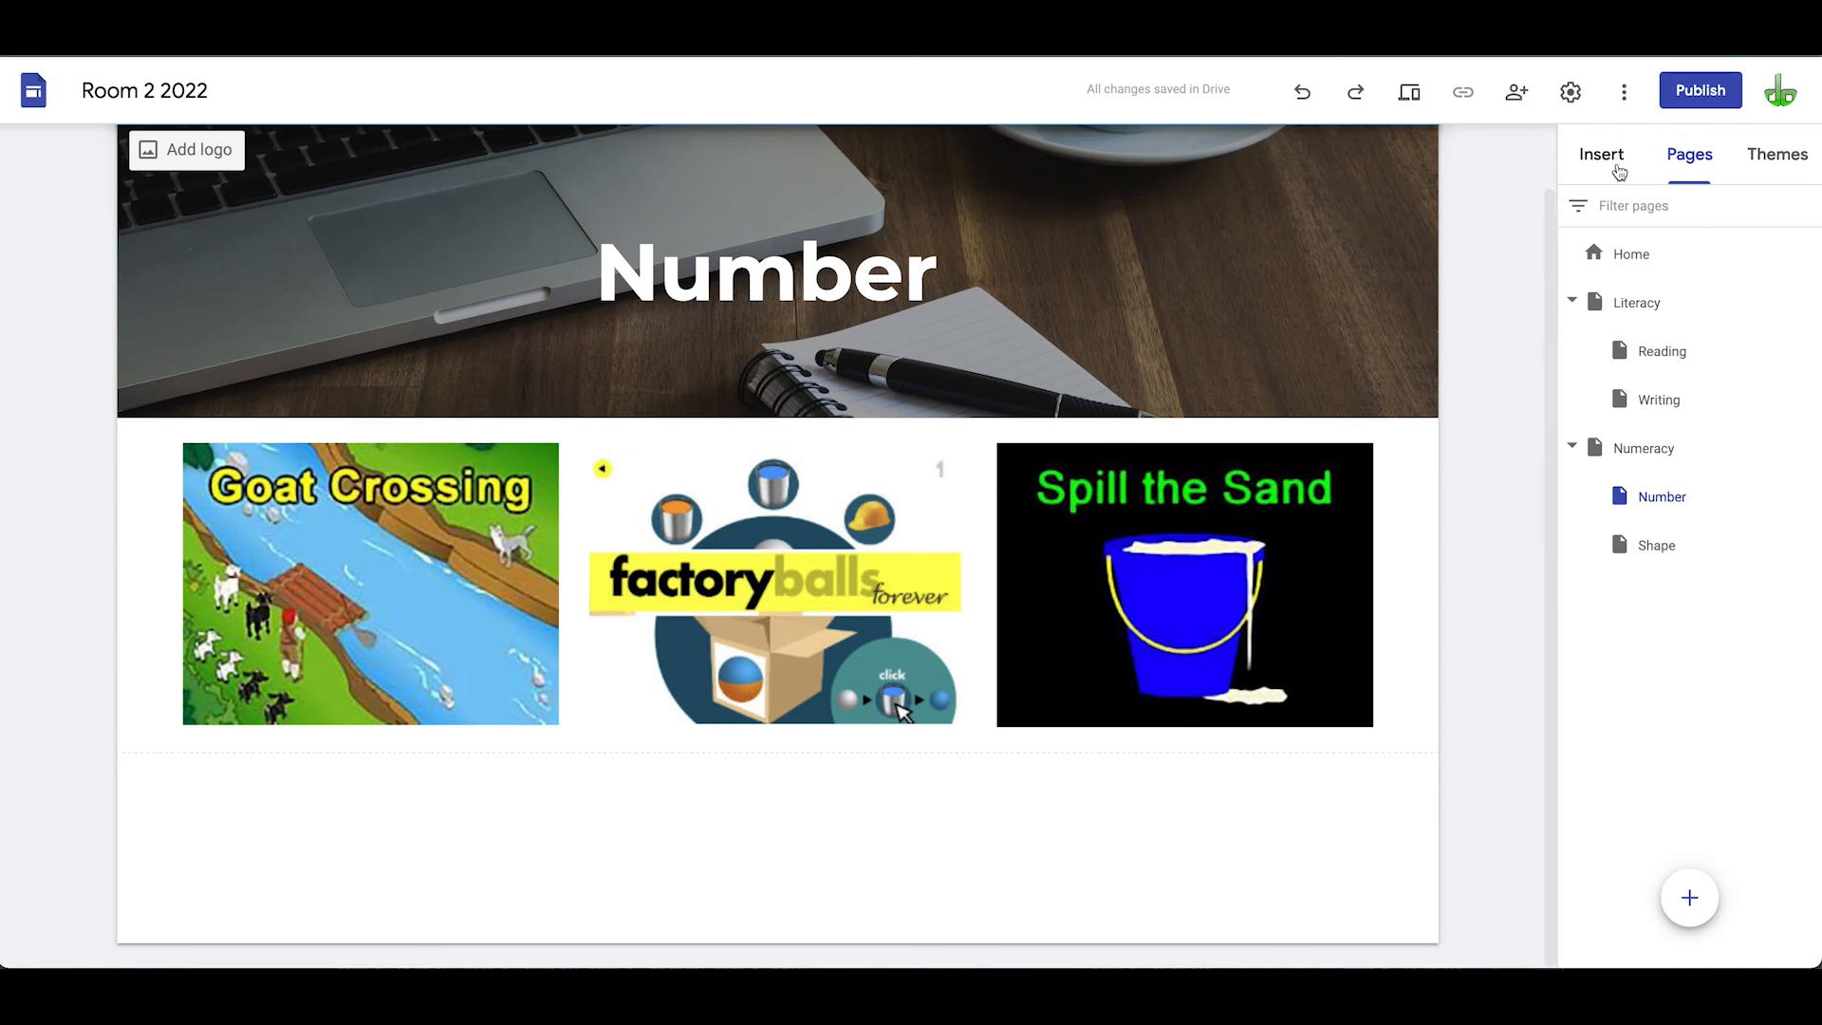
Search Drive for "Brain Gym" from the site editor and open the Brain Gym folder
{"action": "left_click", "coordinate": [1616, 156]}
{"action": "left_click", "coordinate": [1762, 318]}
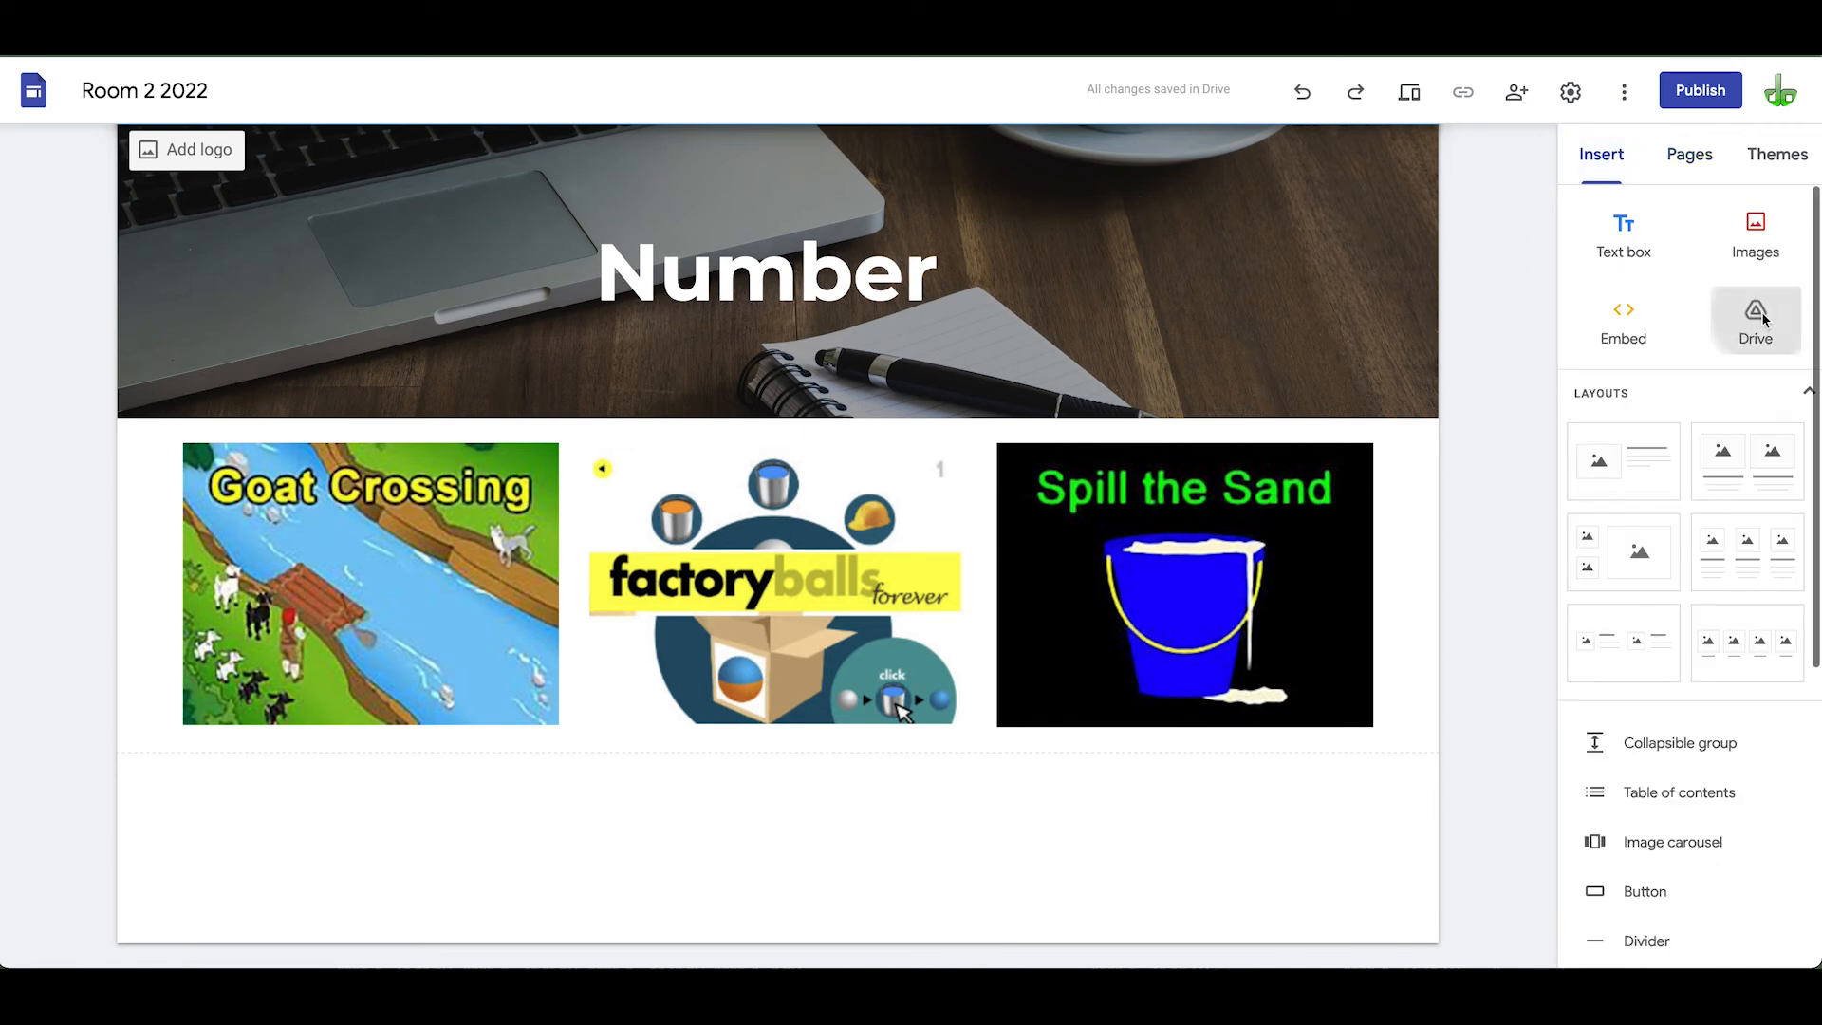
{"action": "left_click", "coordinate": [1739, 156]}
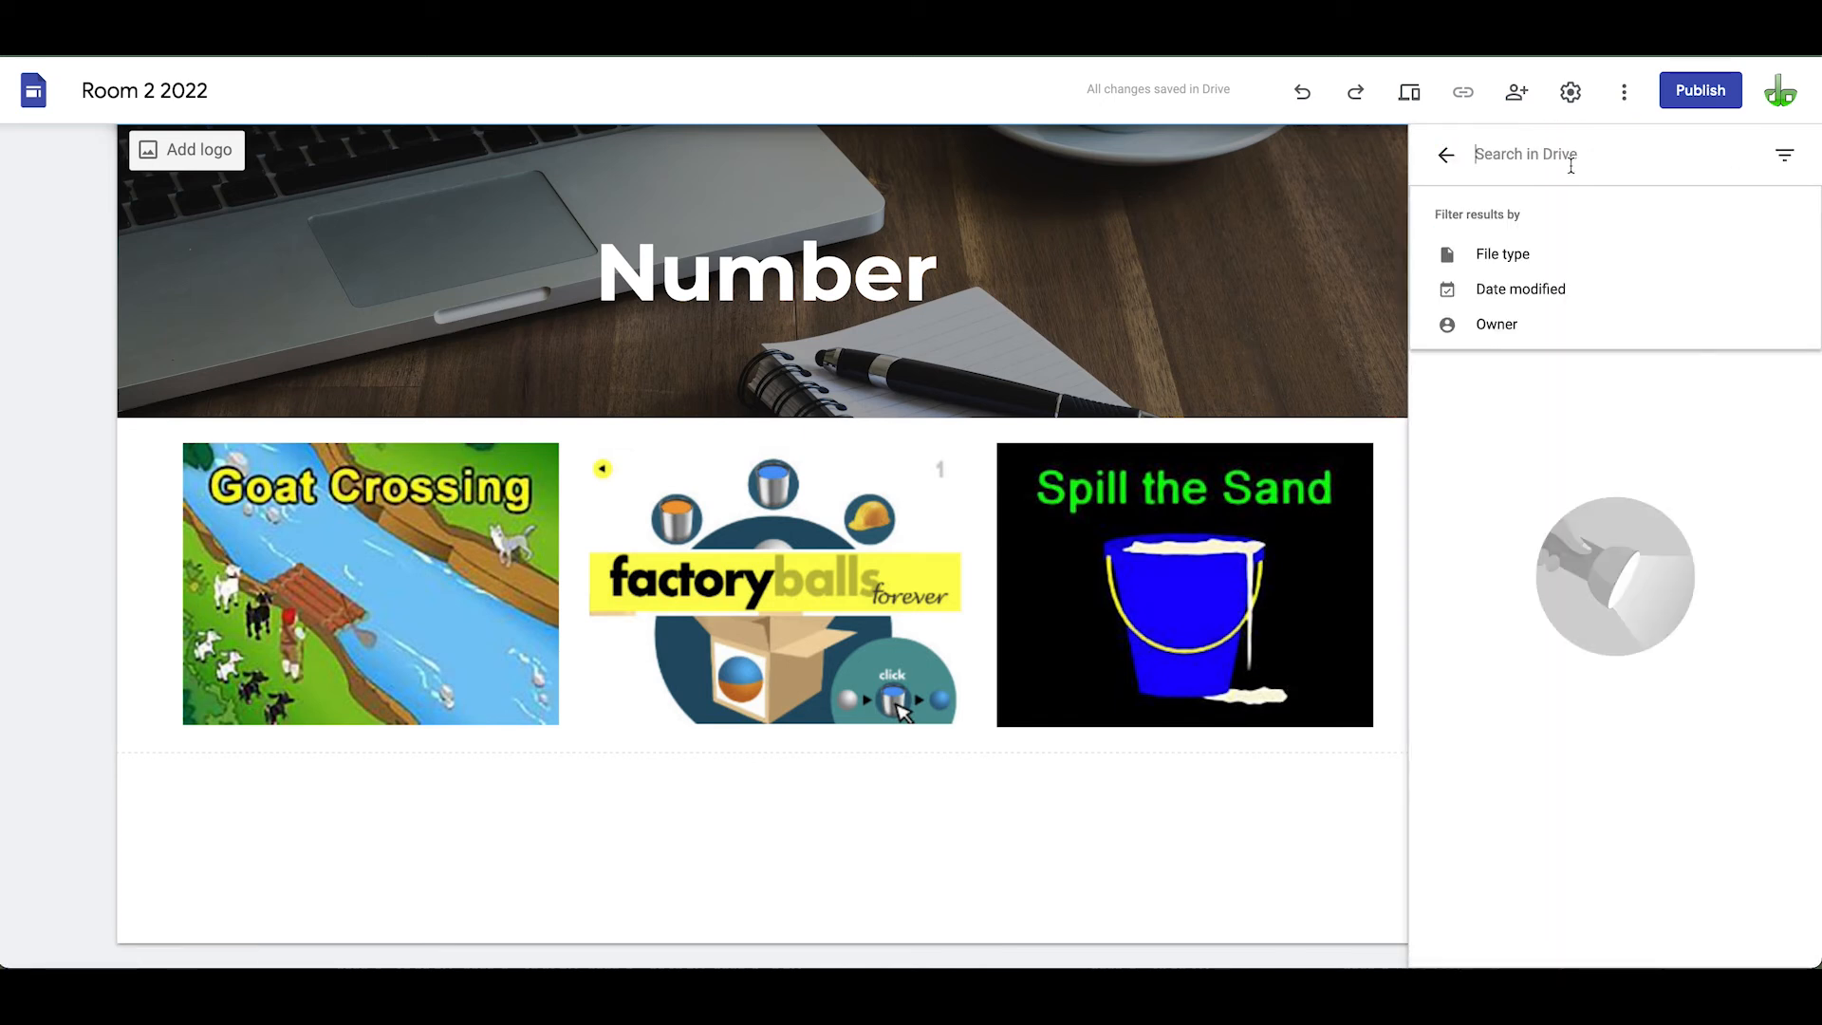
{"action": "type", "text": "Brain Gym"}
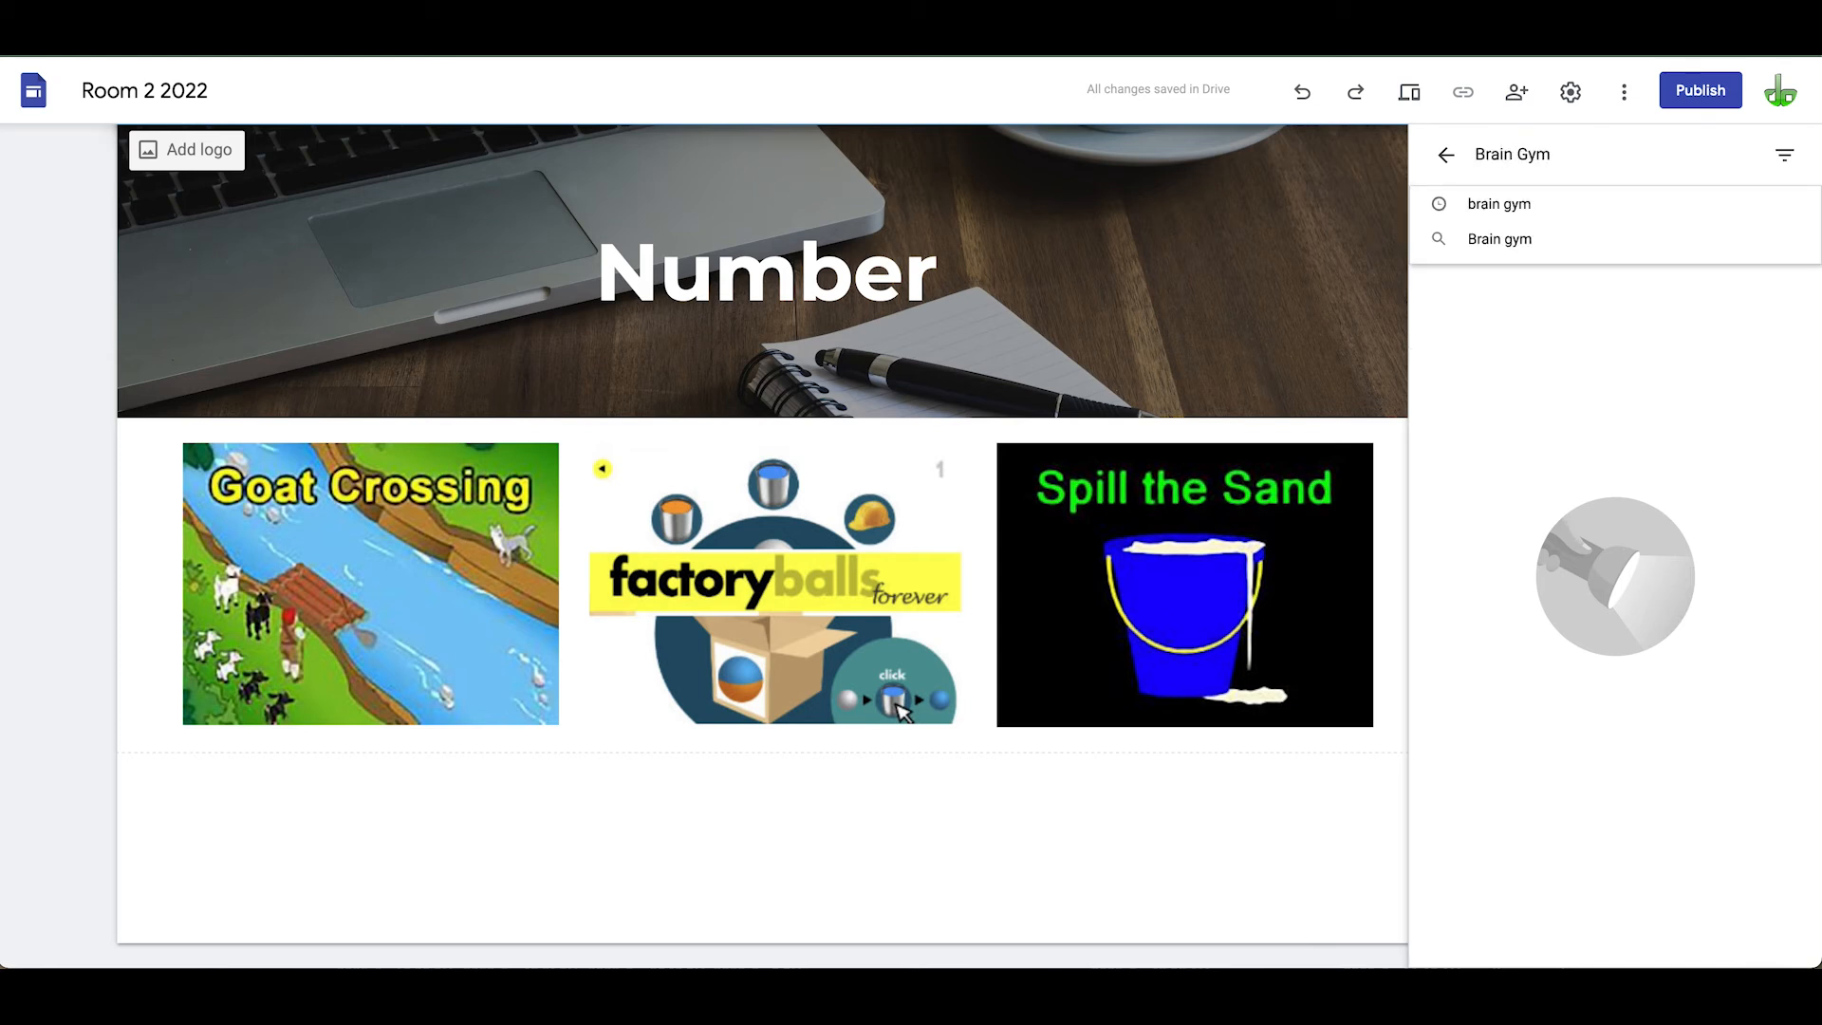
{"action": "left_click", "coordinate": [1508, 206]}
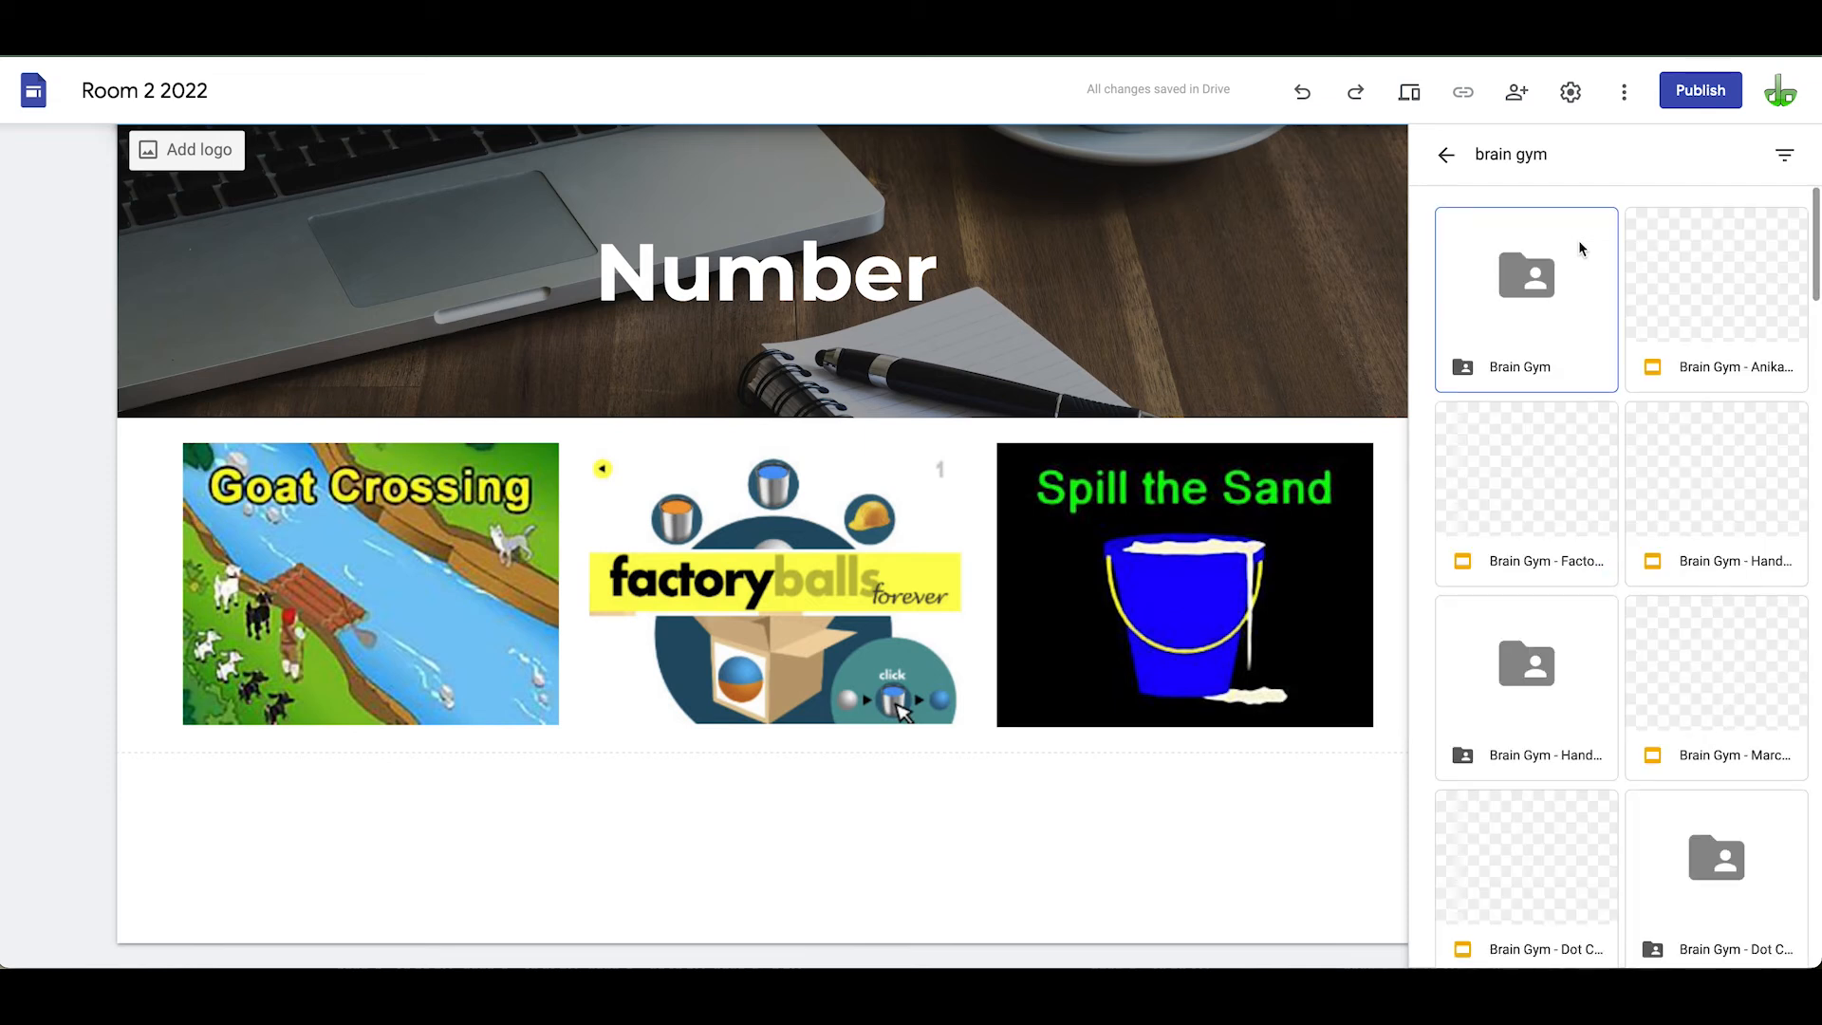
{"action": "double_click", "coordinate": [1544, 277]}
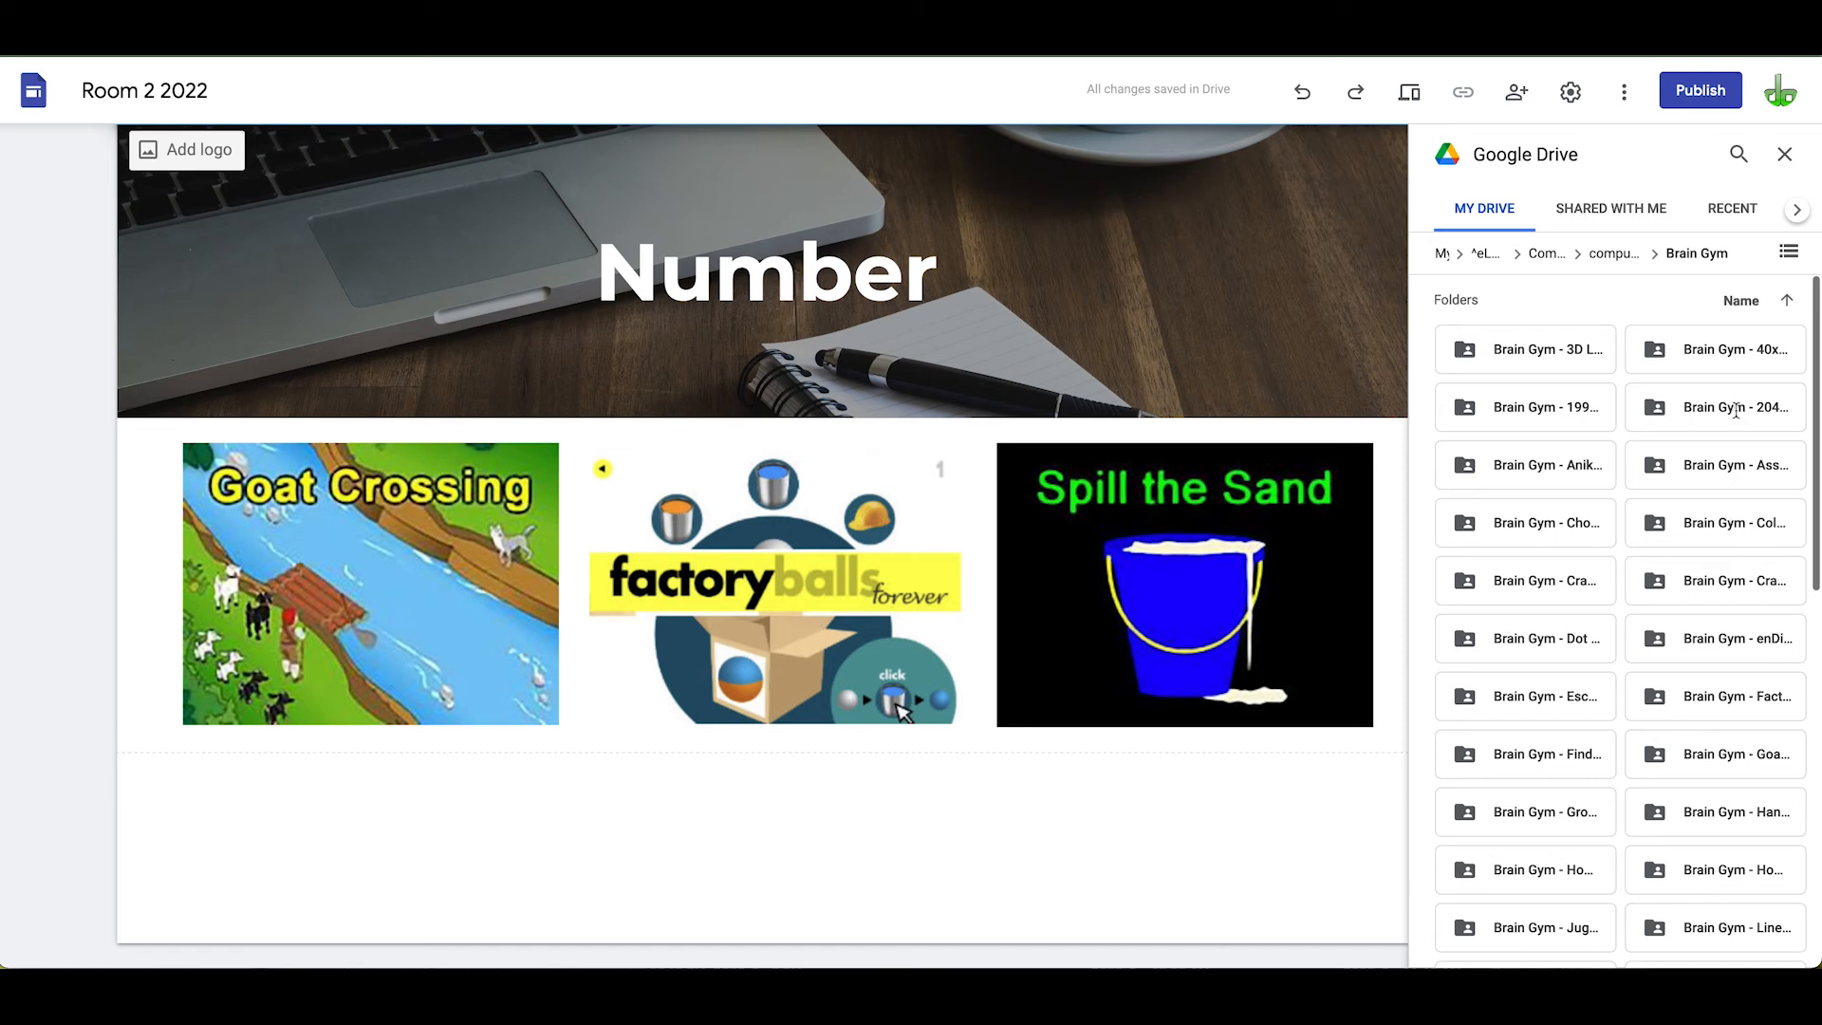
Insert the Brain Gym Crazy Frog slides from their Drive subfolder below the game images on the Number page and deselect them
{"action": "double_click", "coordinate": [1720, 581]}
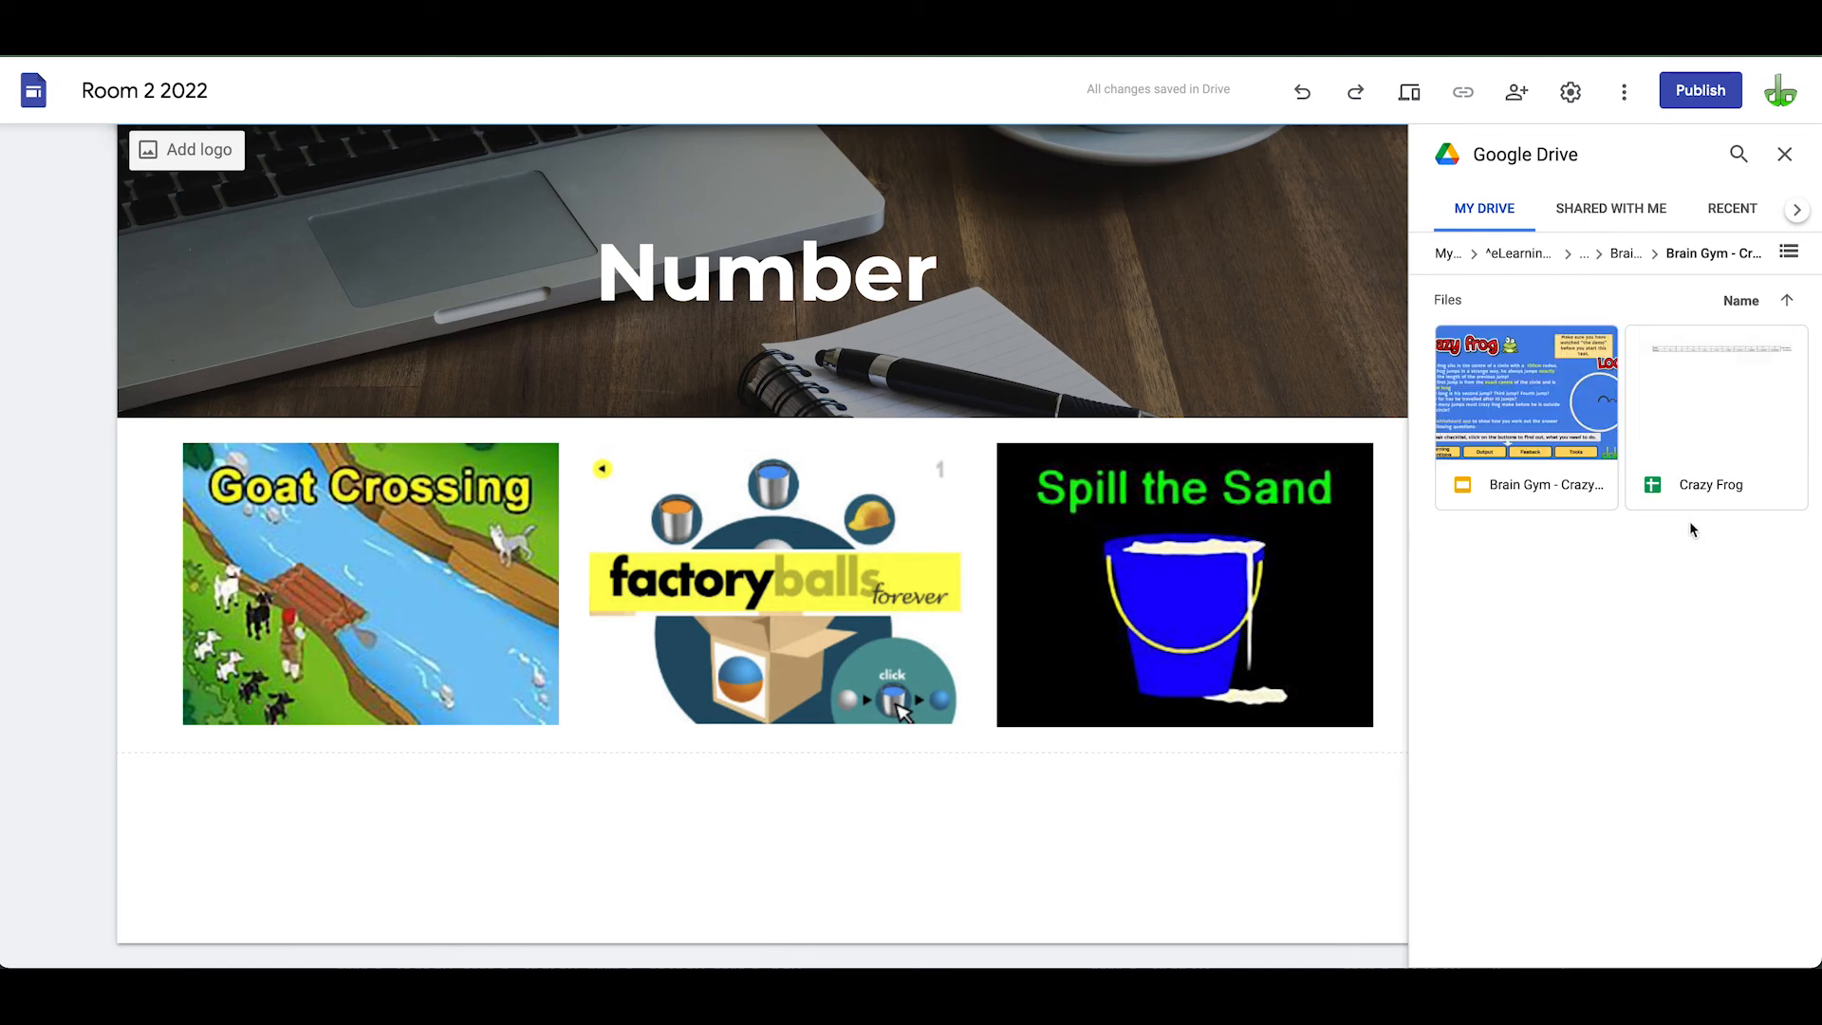
{"action": "left_click", "coordinate": [1505, 403]}
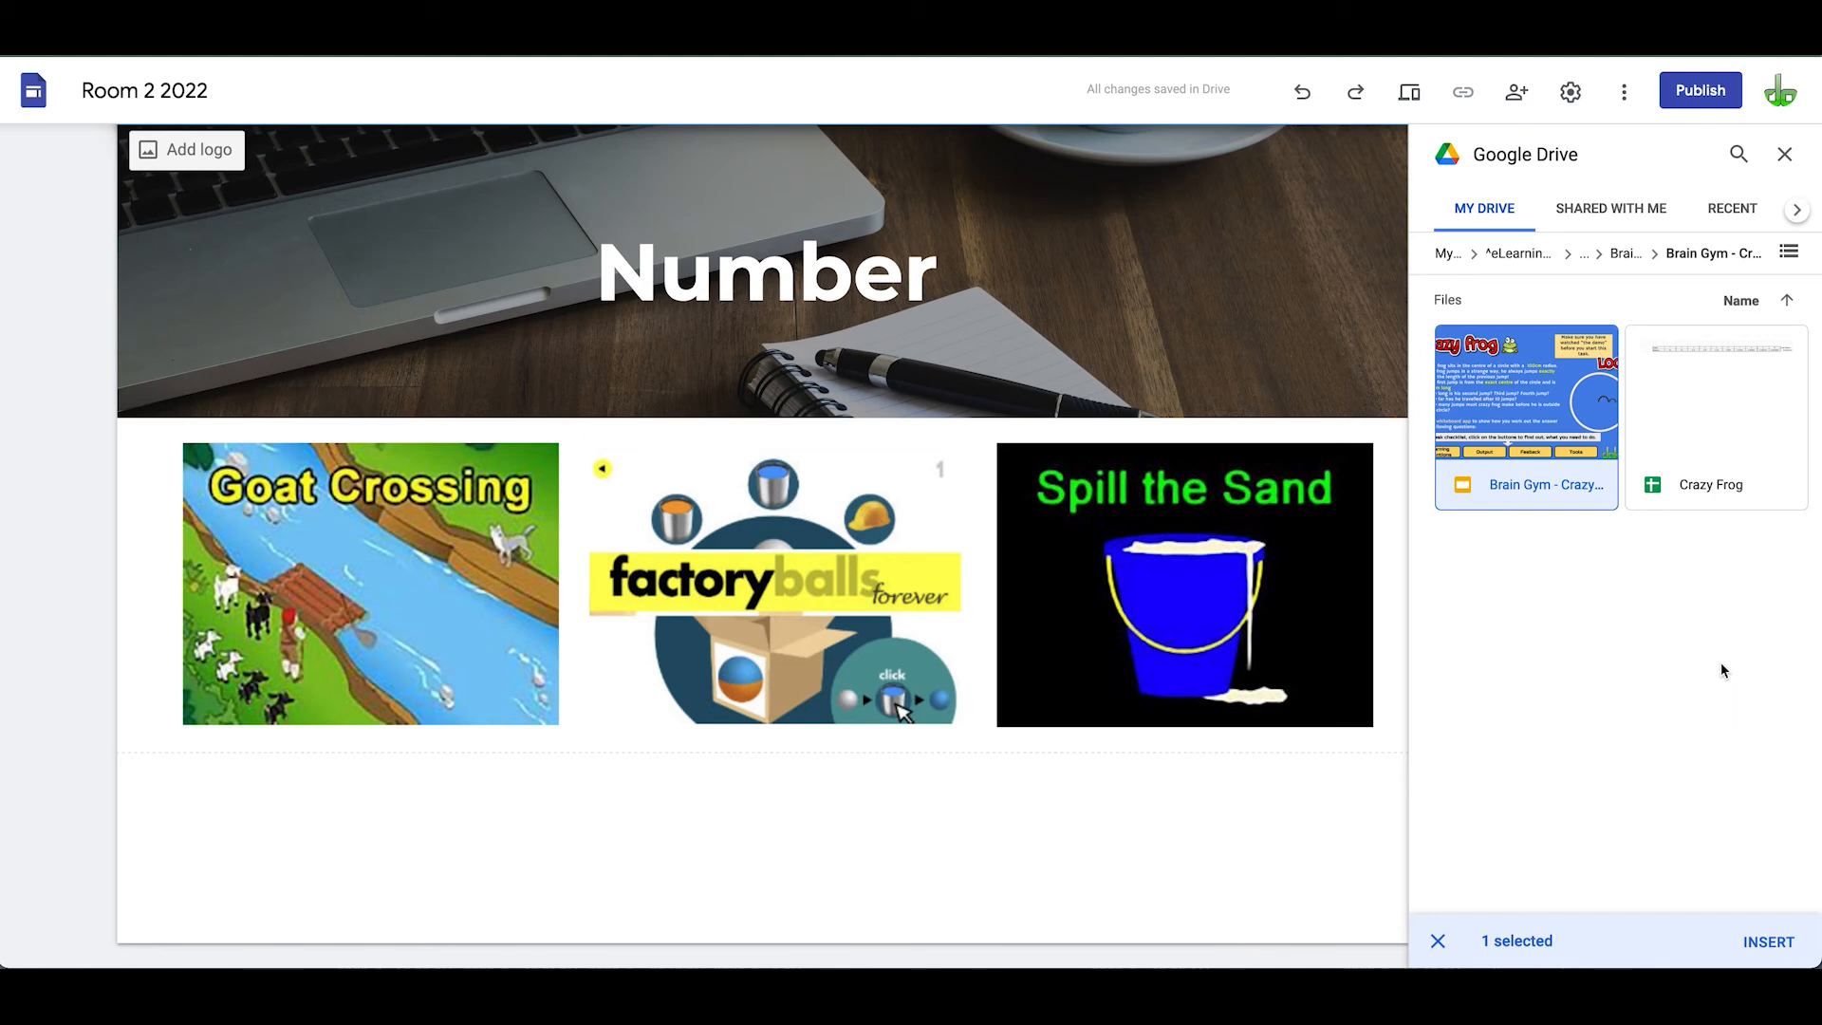
{"action": "left_click", "coordinate": [1768, 942]}
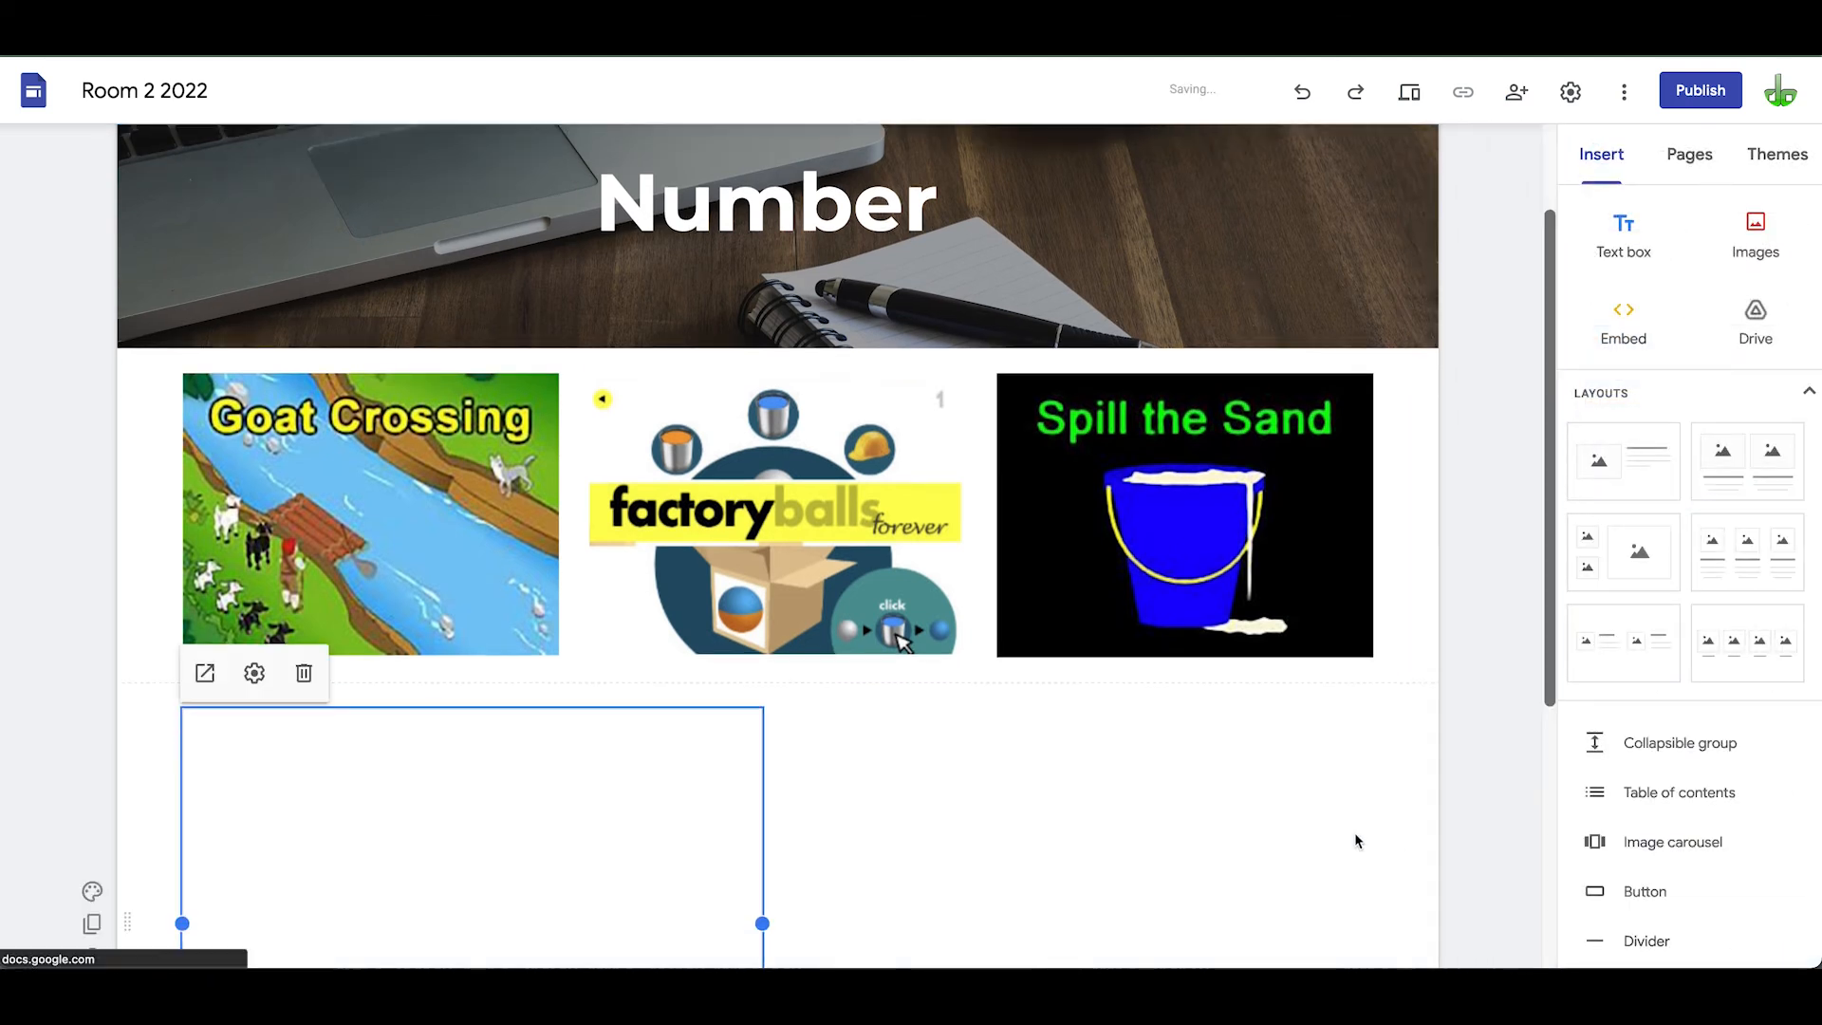
{"action": "scroll", "coordinate": [1173, 861], "scroll_direction": "down", "scroll_amount": 4}
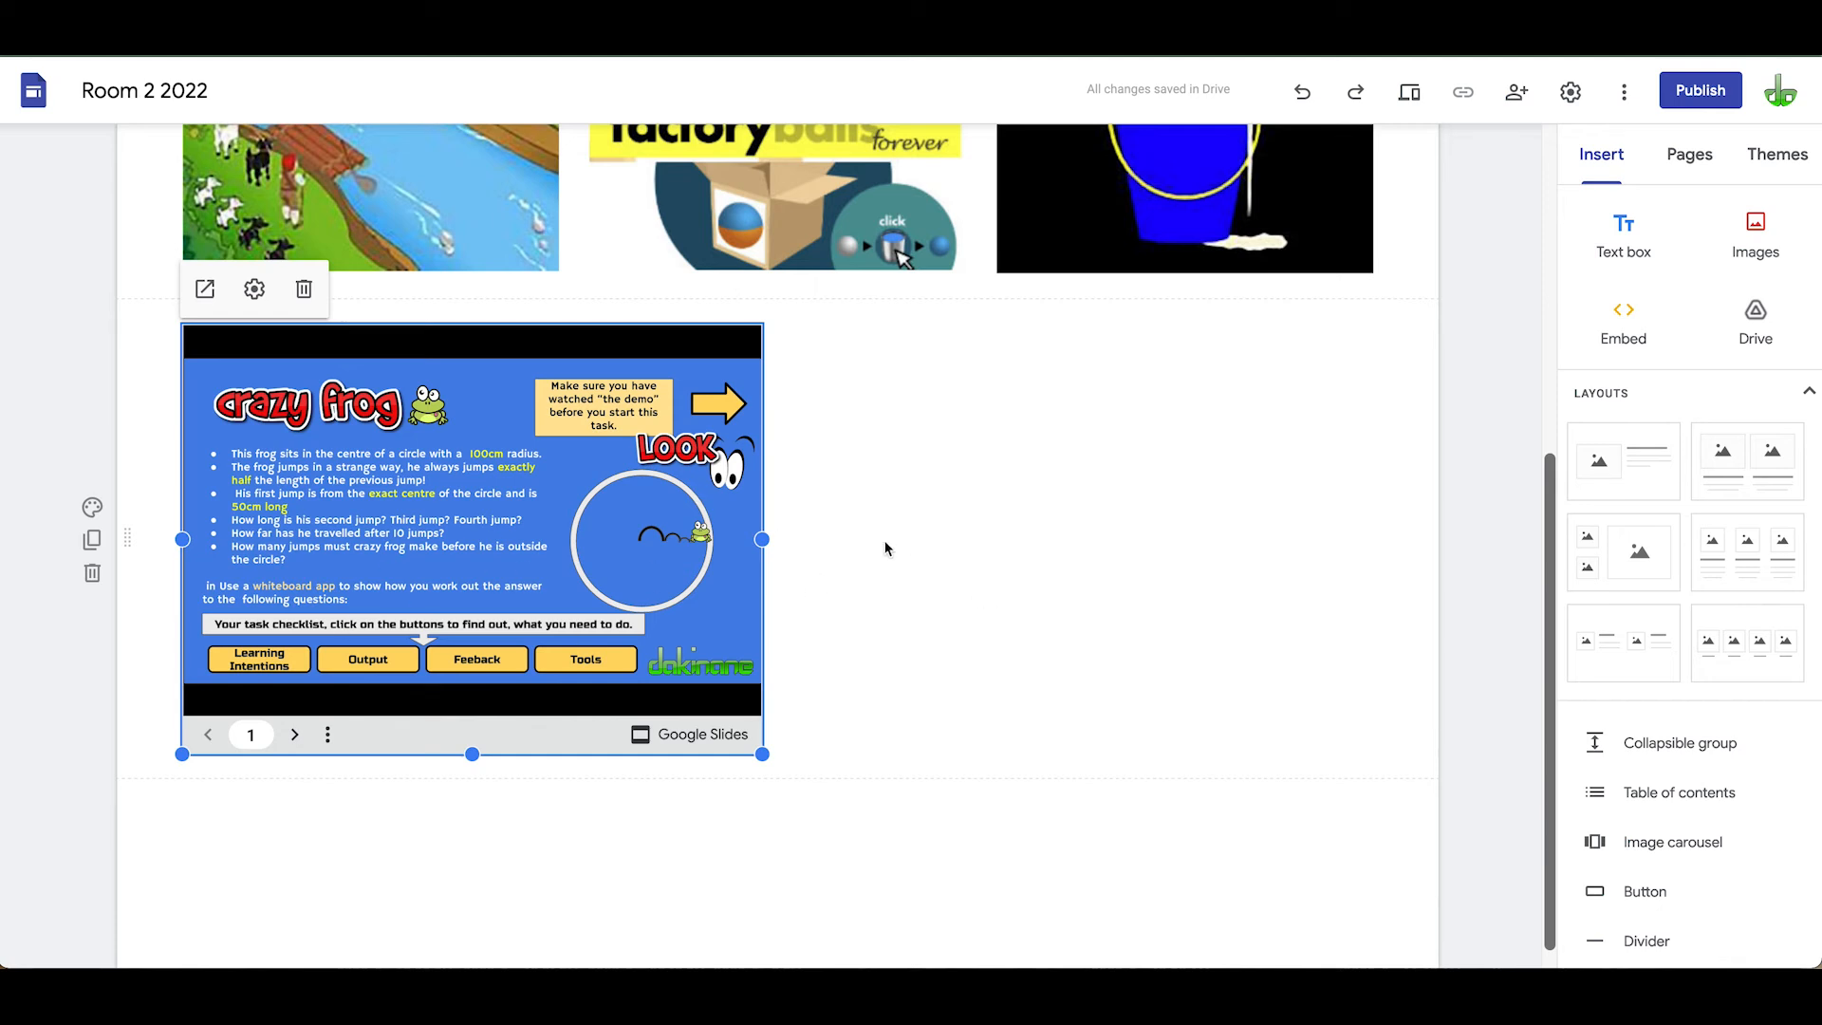
{"action": "left_click", "coordinate": [1059, 539]}
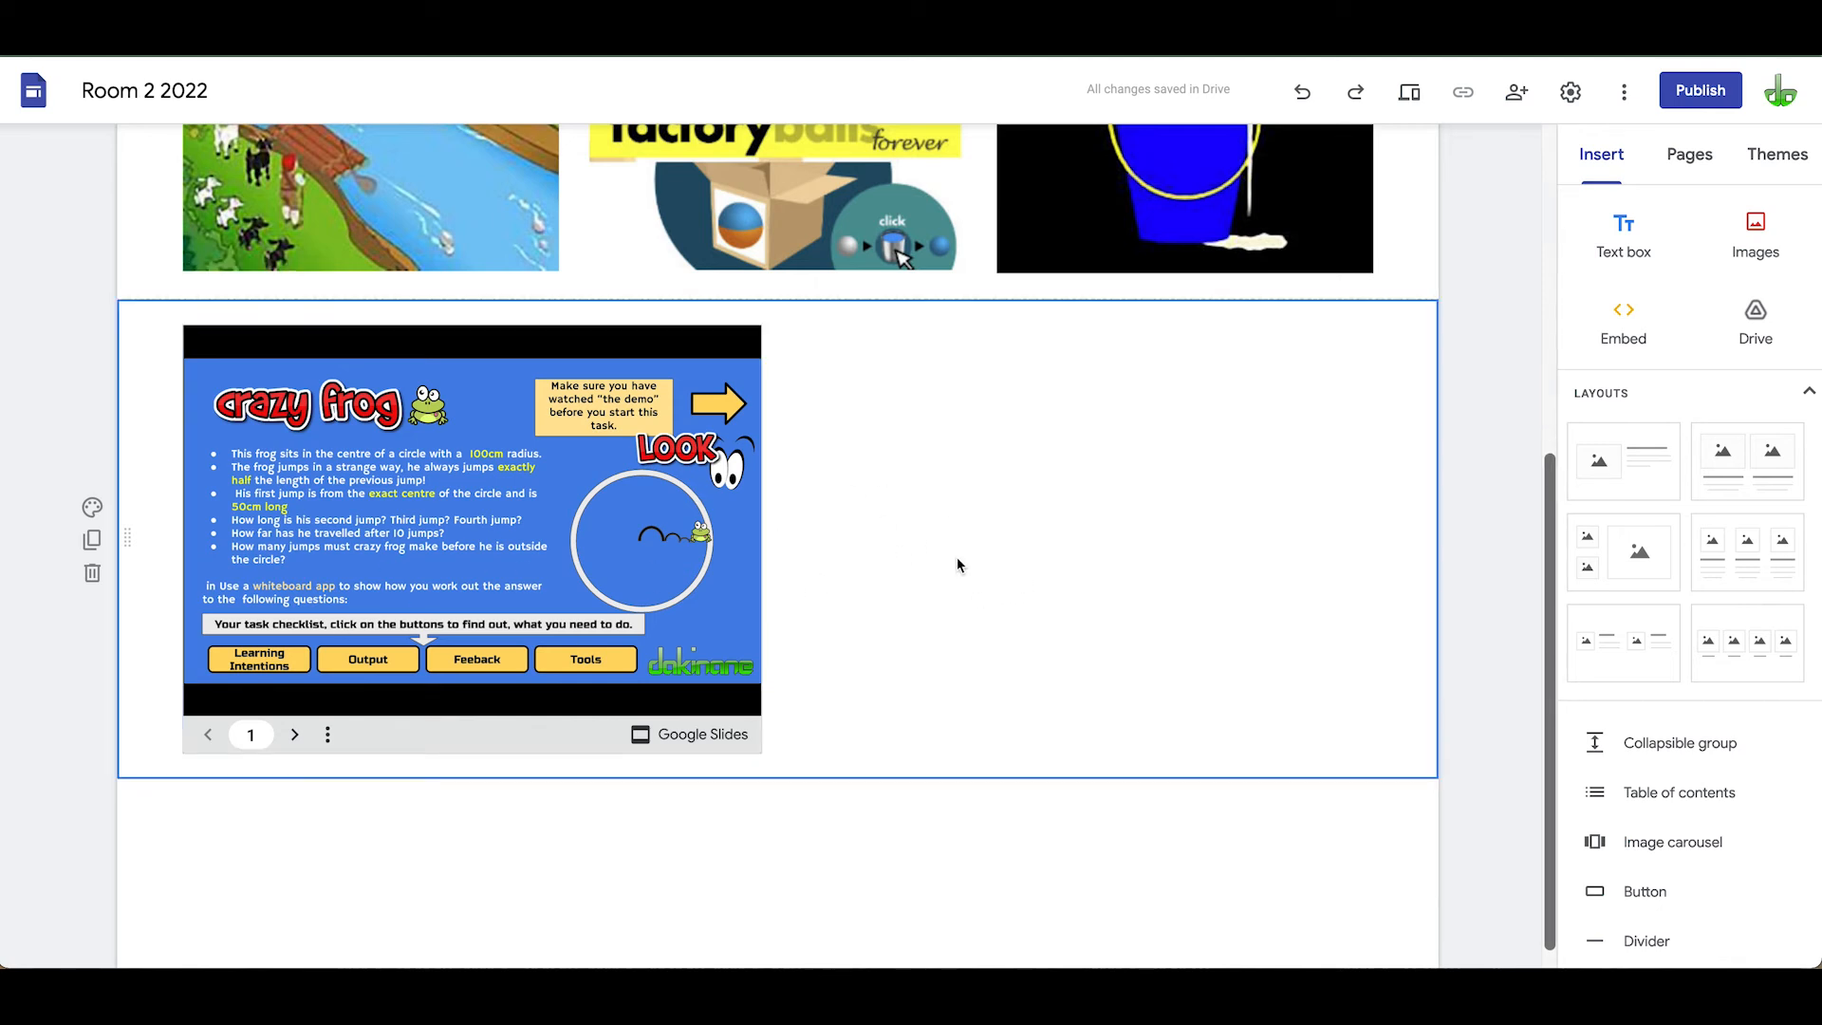
Publish the site to the web with the address room22022, viewable by anyone
{"action": "scroll", "coordinate": [952, 561], "scroll_direction": "up", "scroll_amount": 2}
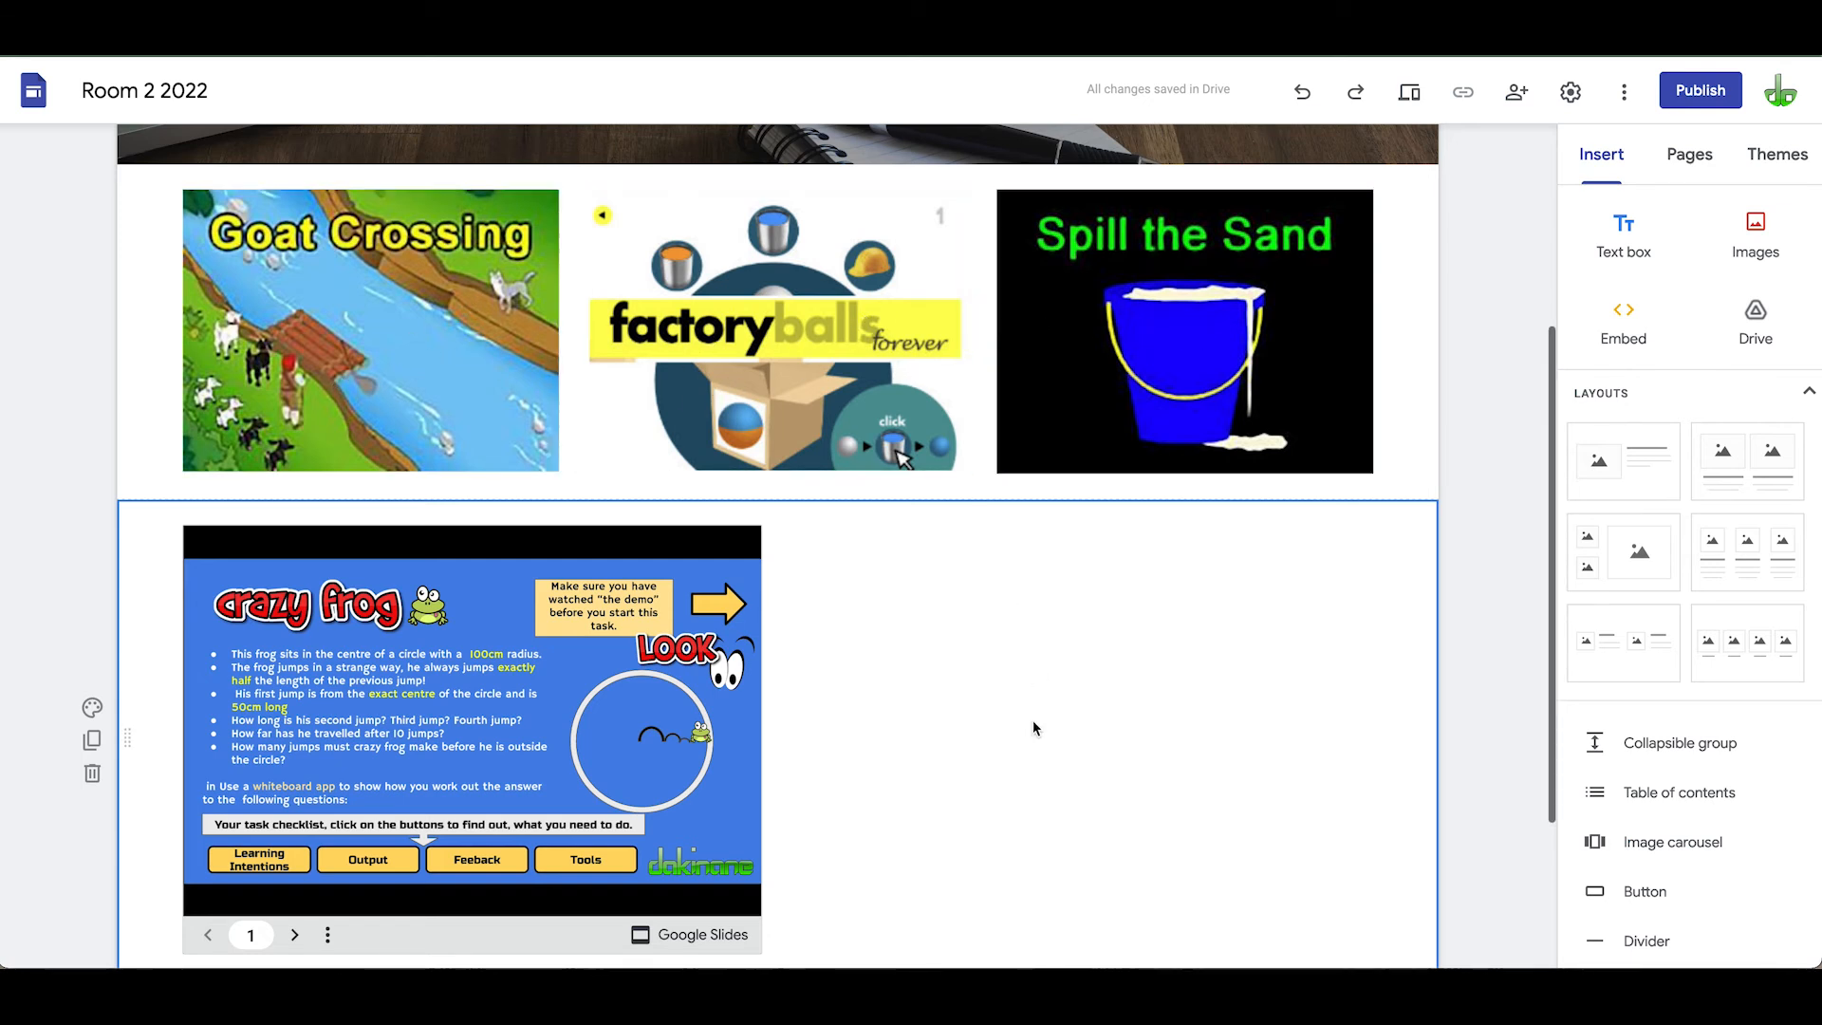
{"action": "scroll", "coordinate": [1033, 726], "scroll_direction": "up", "scroll_amount": 1}
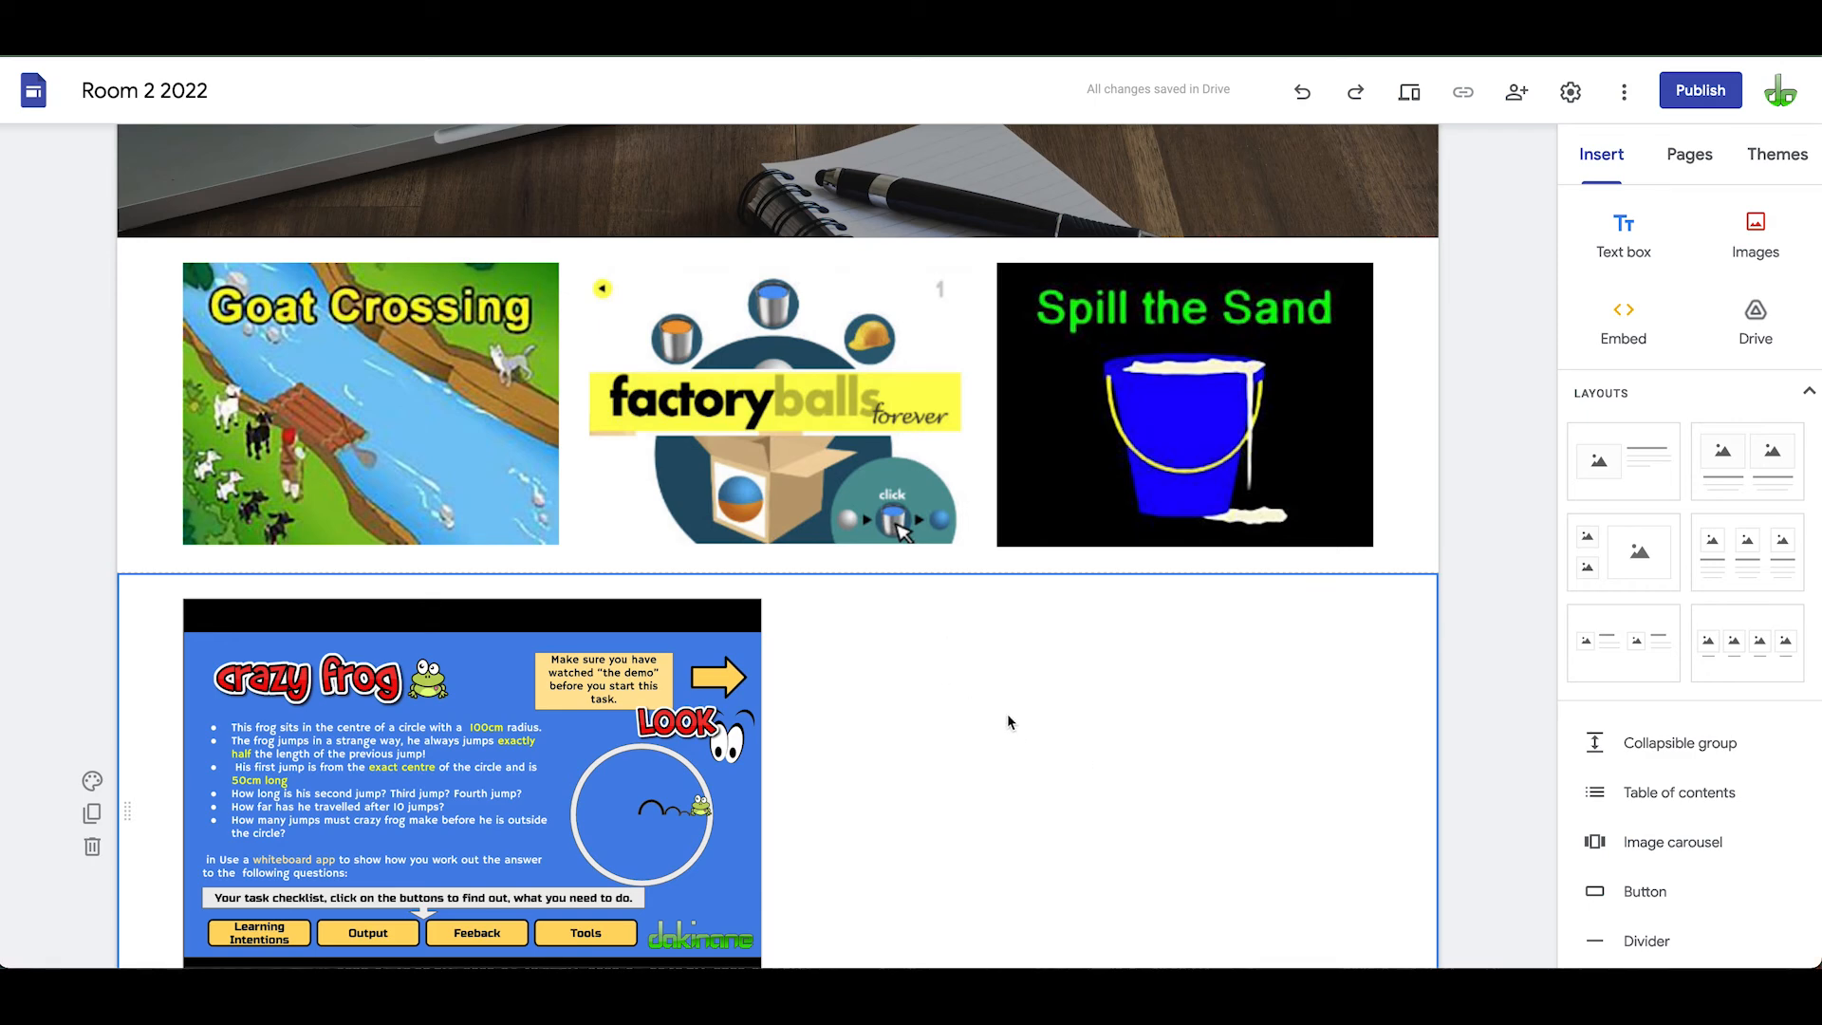
{"action": "scroll", "coordinate": [1009, 721], "scroll_direction": "down", "scroll_amount": 2}
{"action": "scroll", "coordinate": [1009, 722], "scroll_direction": "up", "scroll_amount": 4}
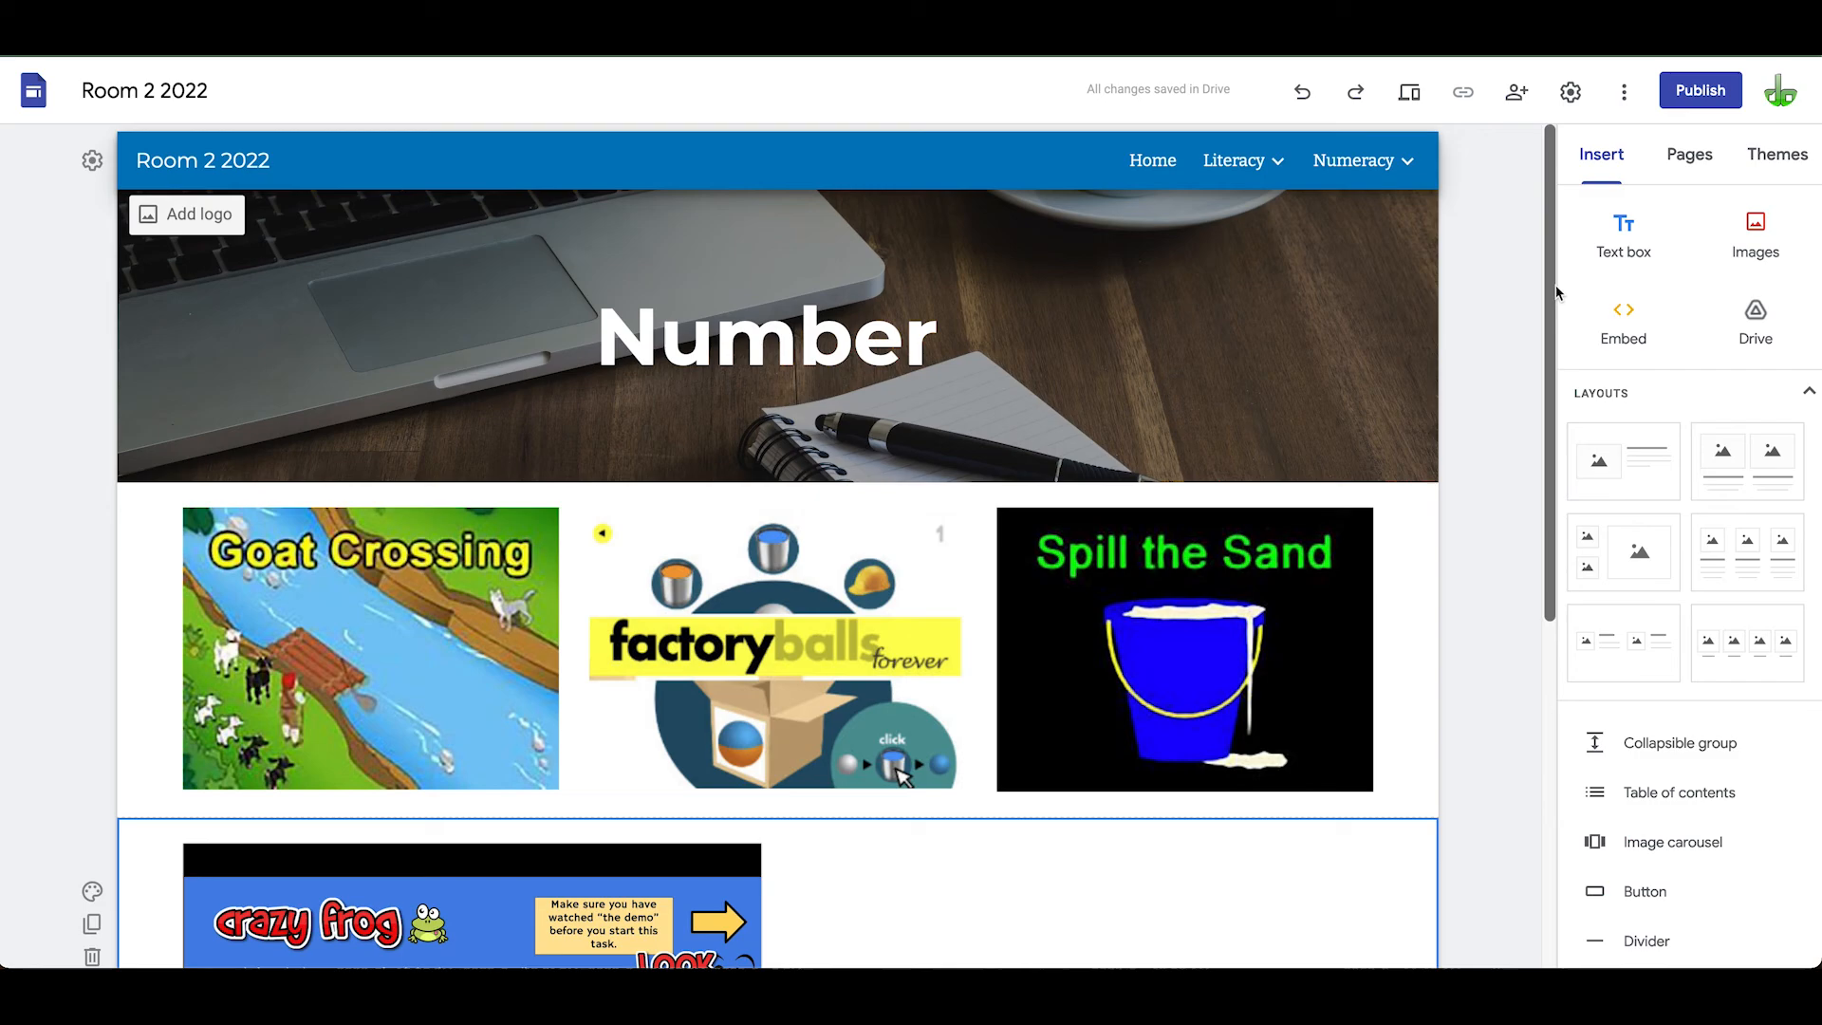
{"action": "left_click", "coordinate": [1714, 95]}
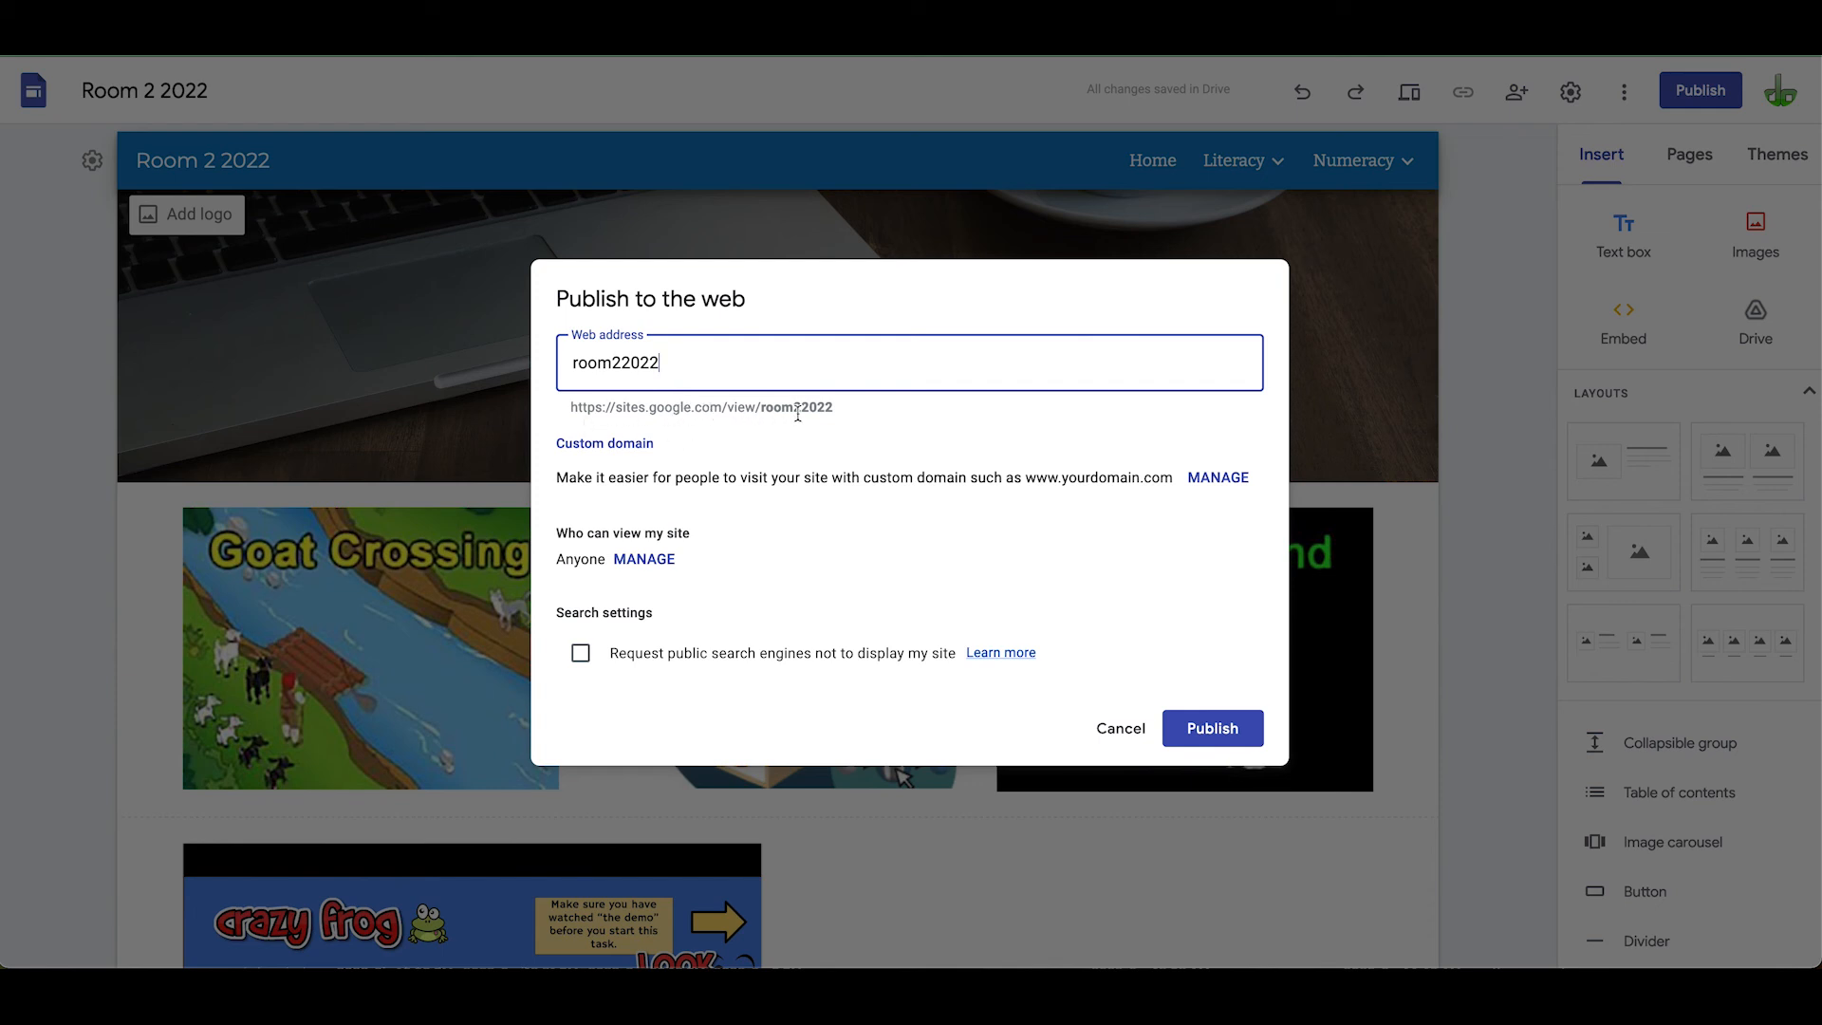
{"action": "left_click", "coordinate": [1213, 728]}
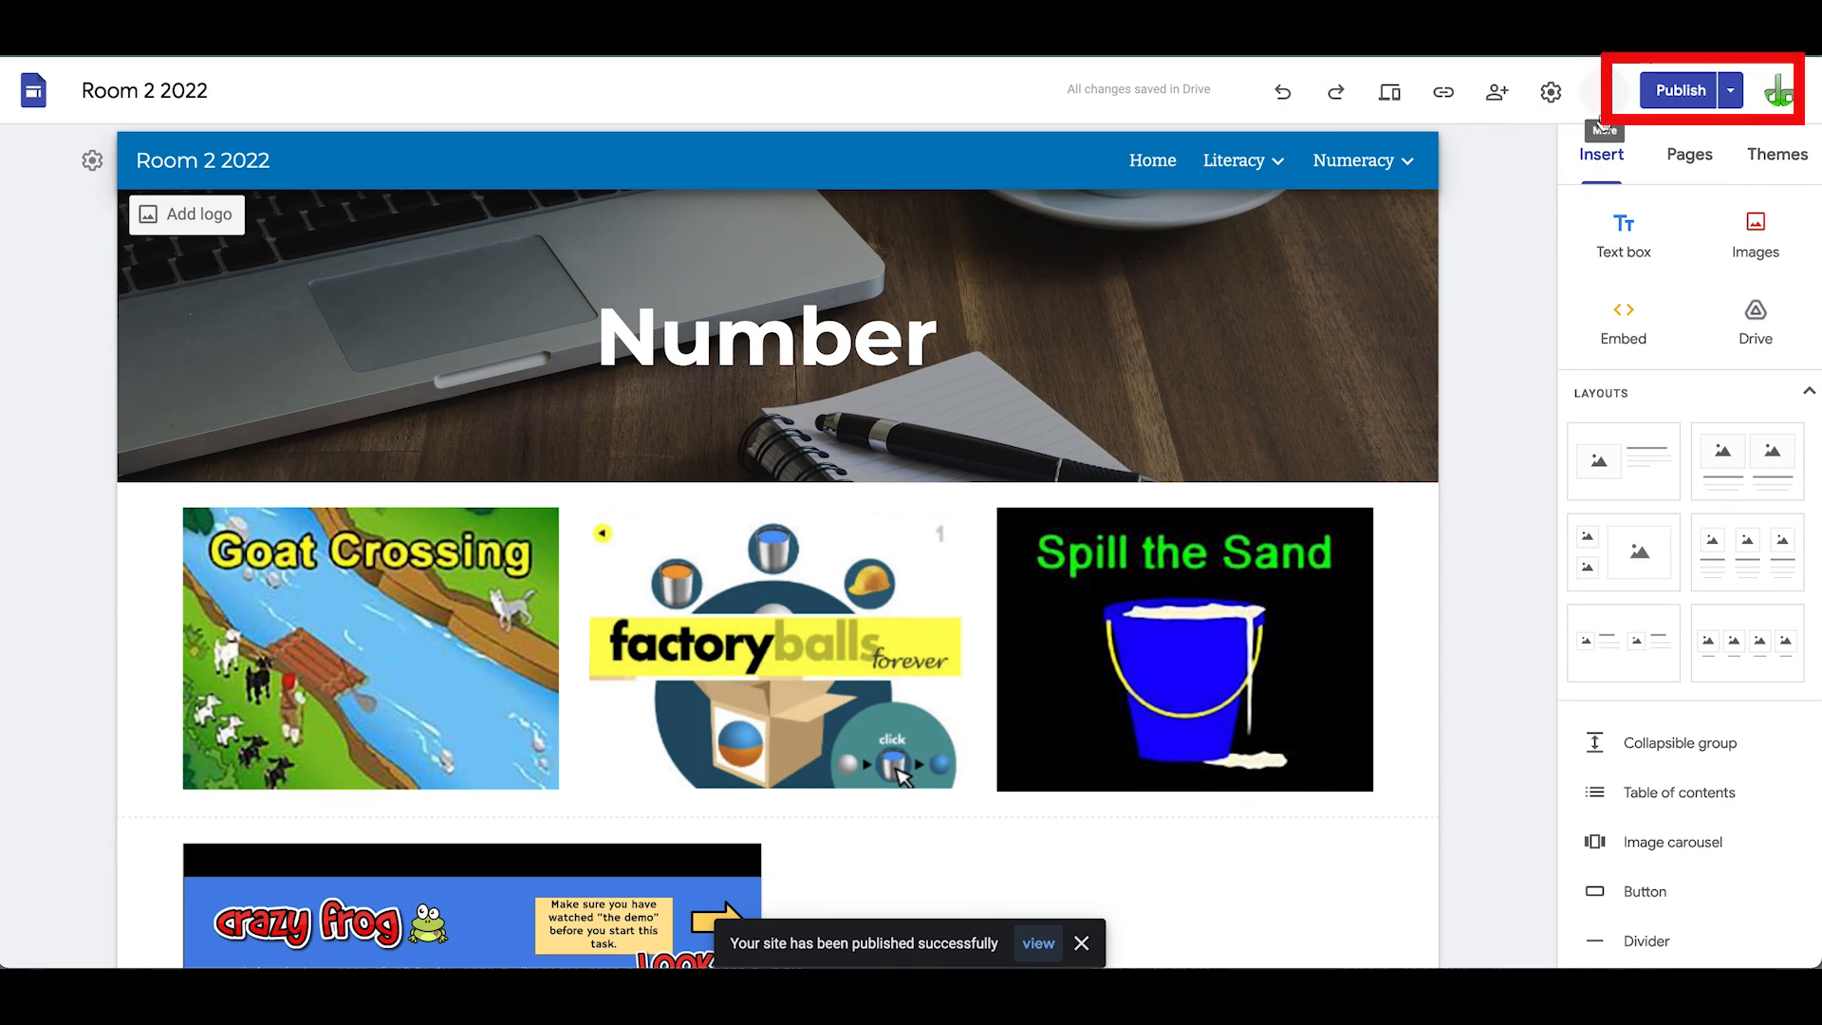
Review the site's publishing options and publish settings, and close them without saving any change
{"action": "left_click", "coordinate": [1731, 91]}
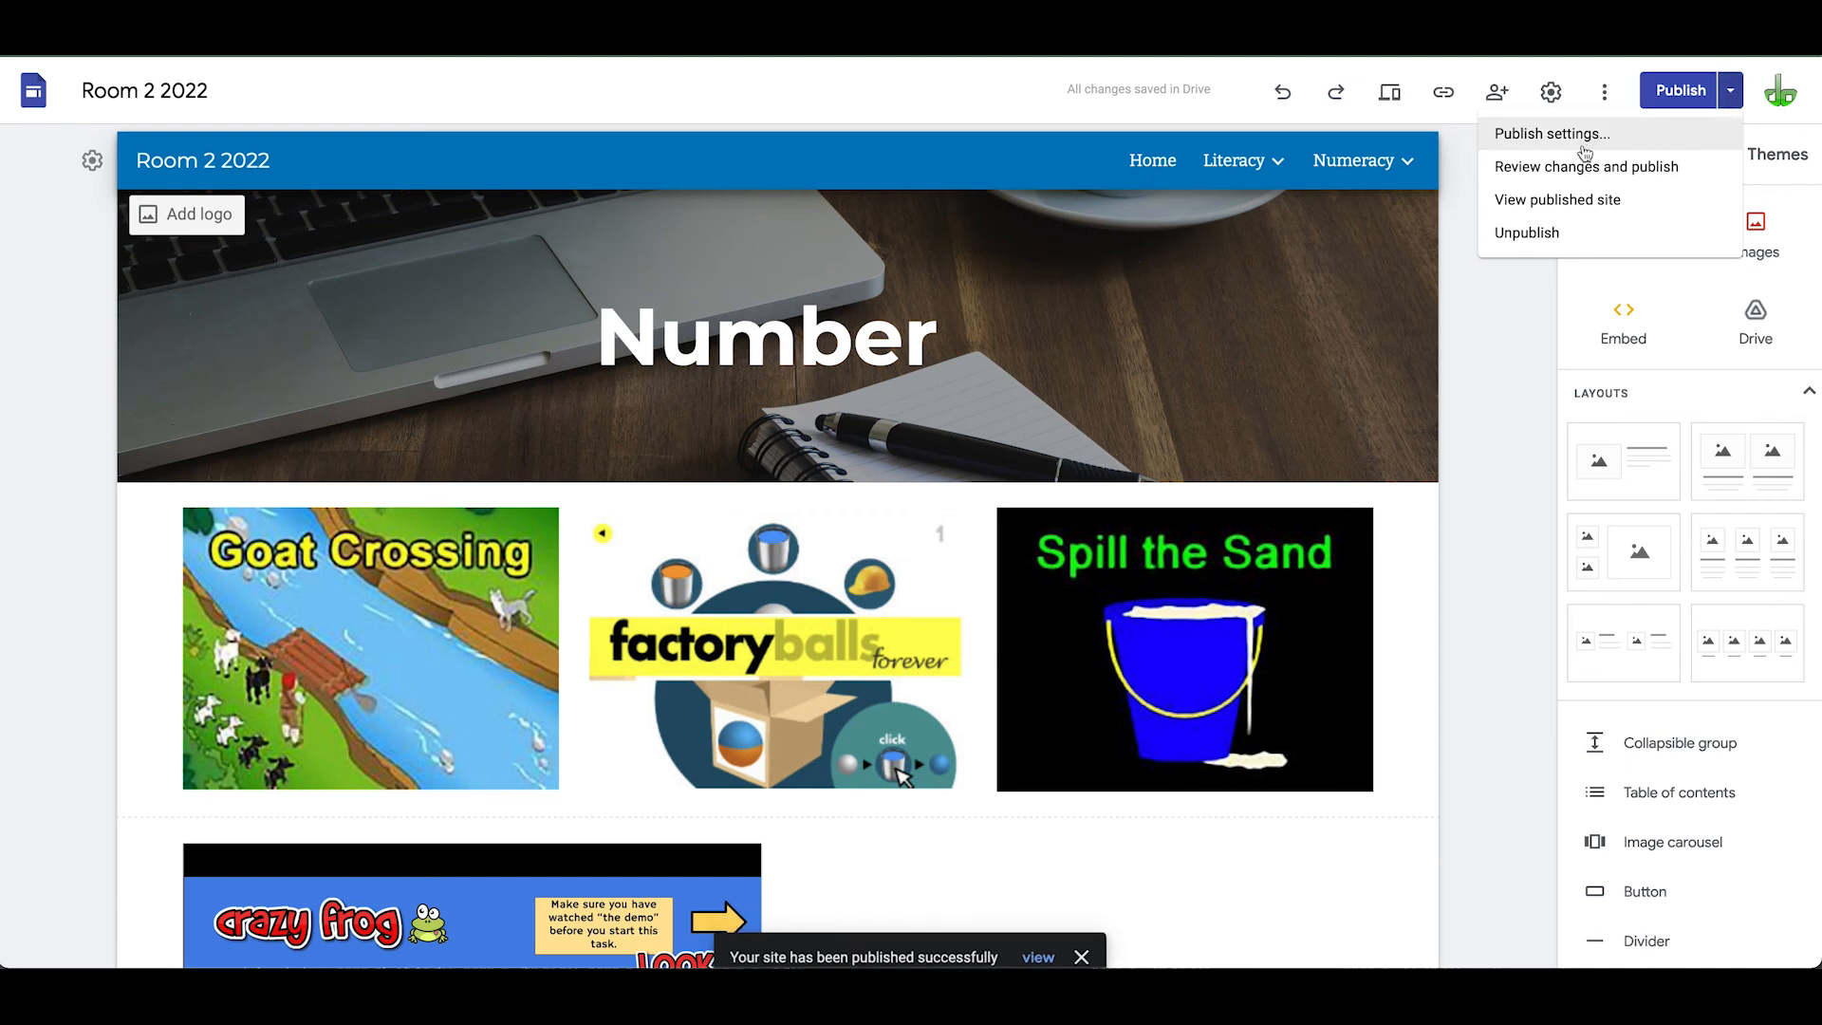
{"action": "left_click", "coordinate": [1542, 236]}
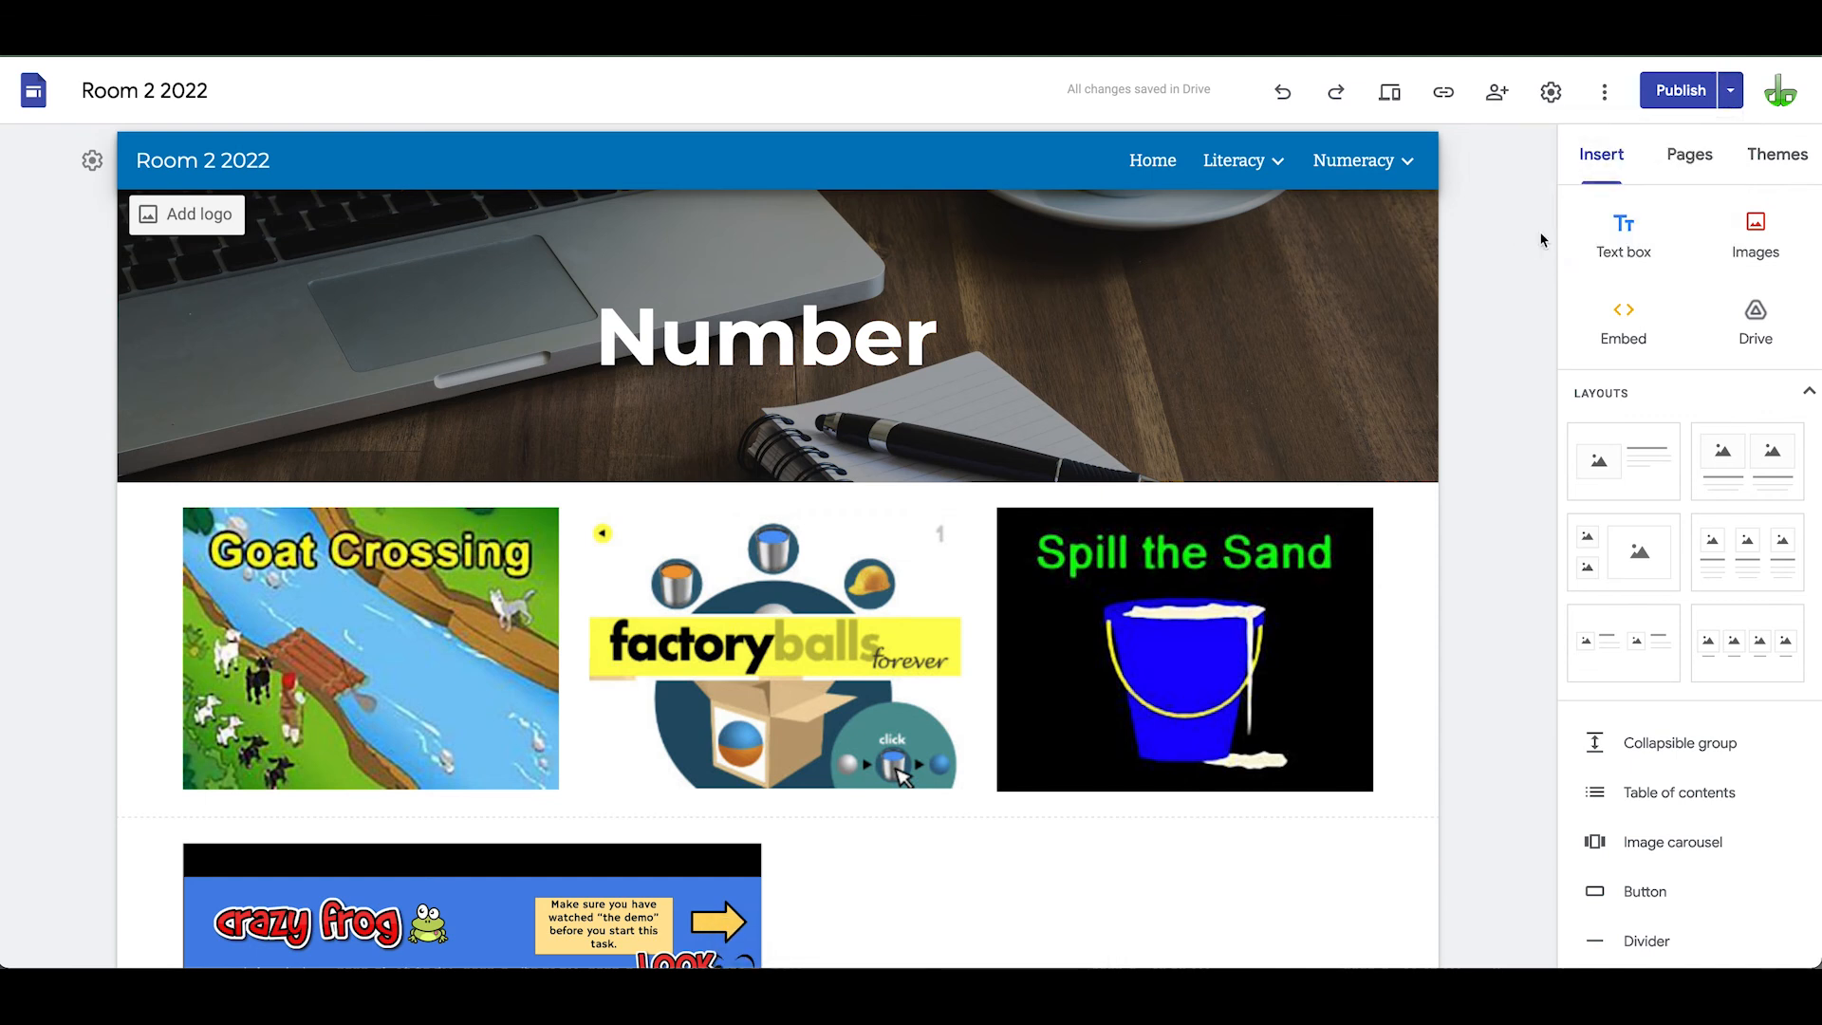
{"action": "left_click", "coordinate": [1731, 90]}
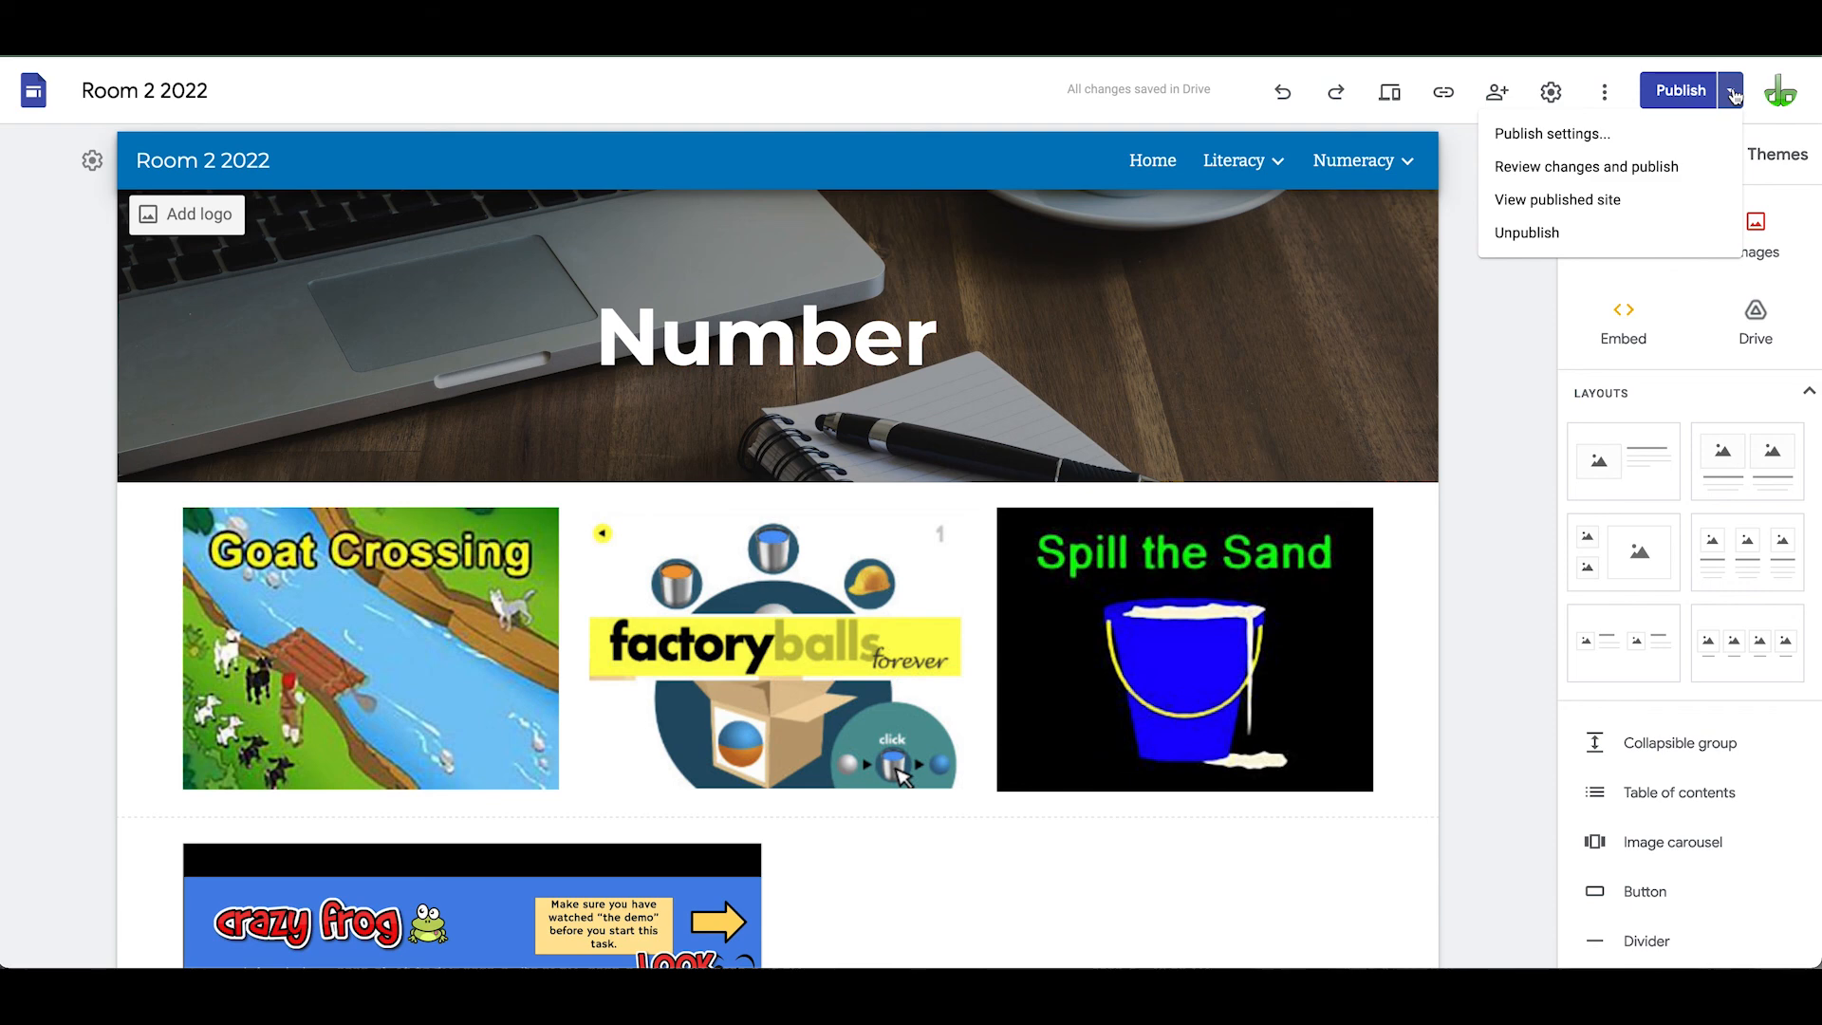
{"action": "left_click", "coordinate": [1564, 139]}
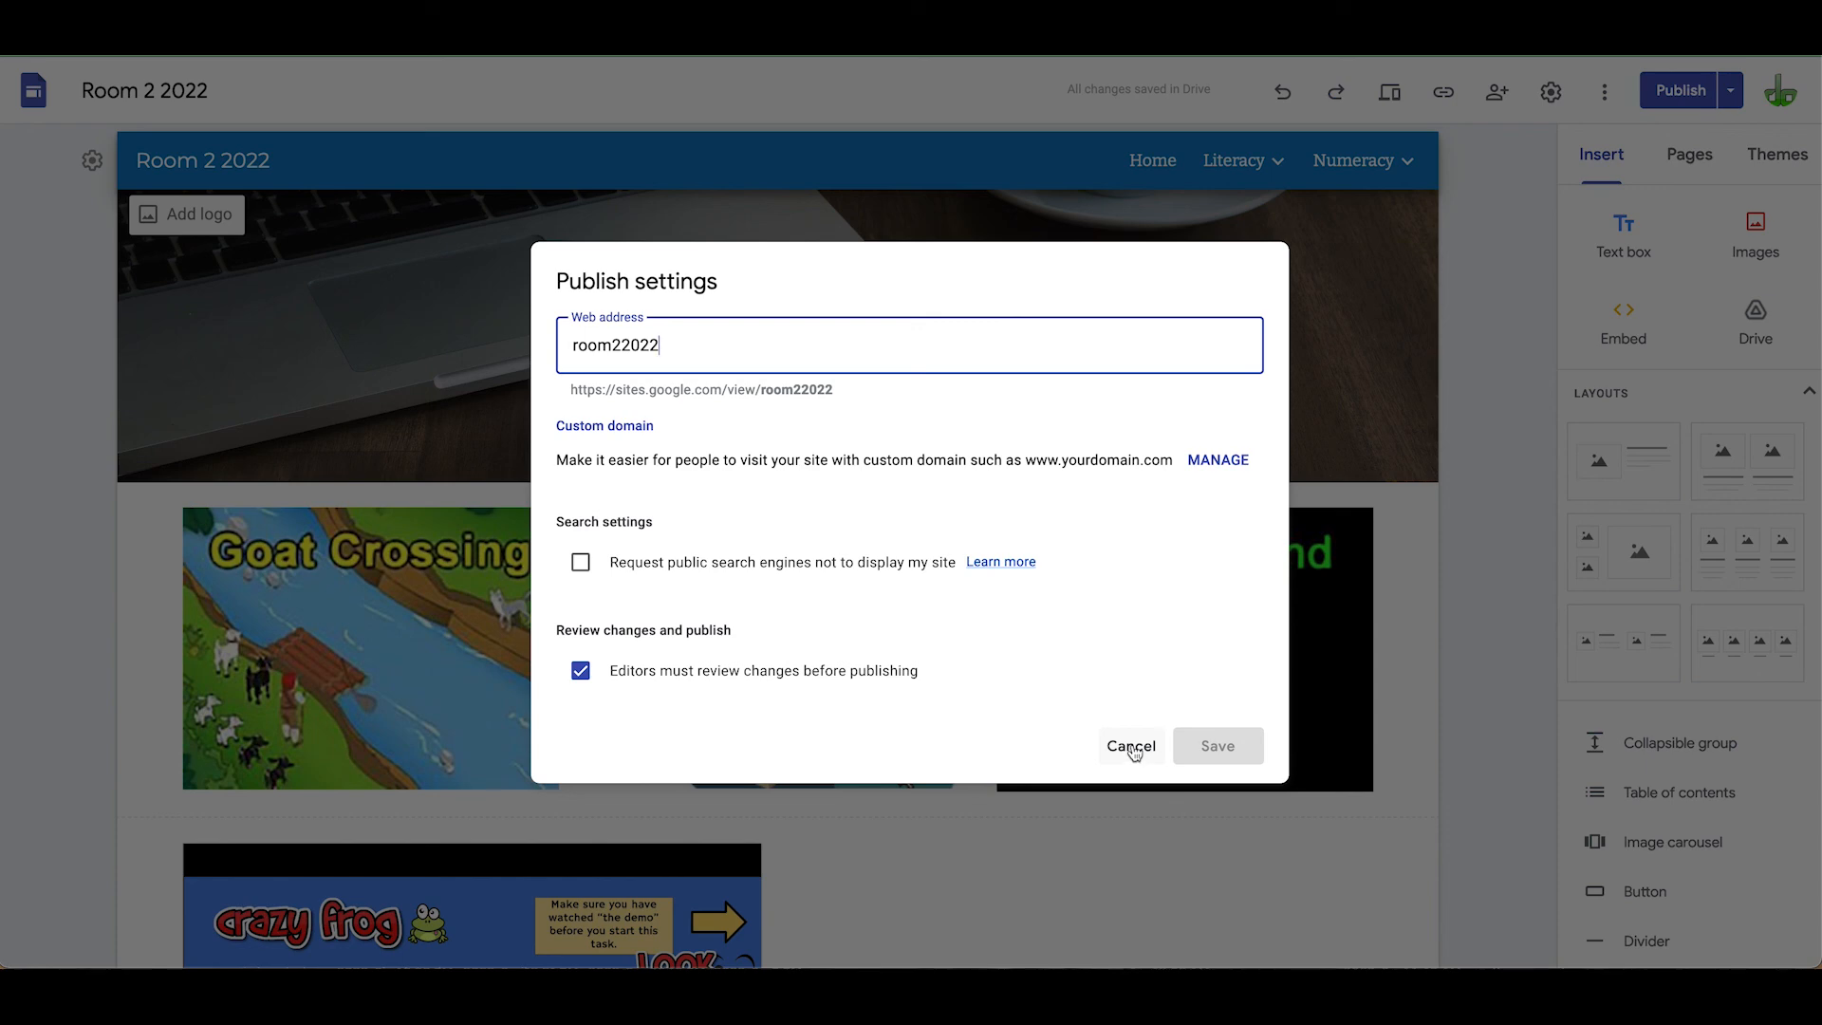
{"action": "left_click", "coordinate": [1131, 747]}
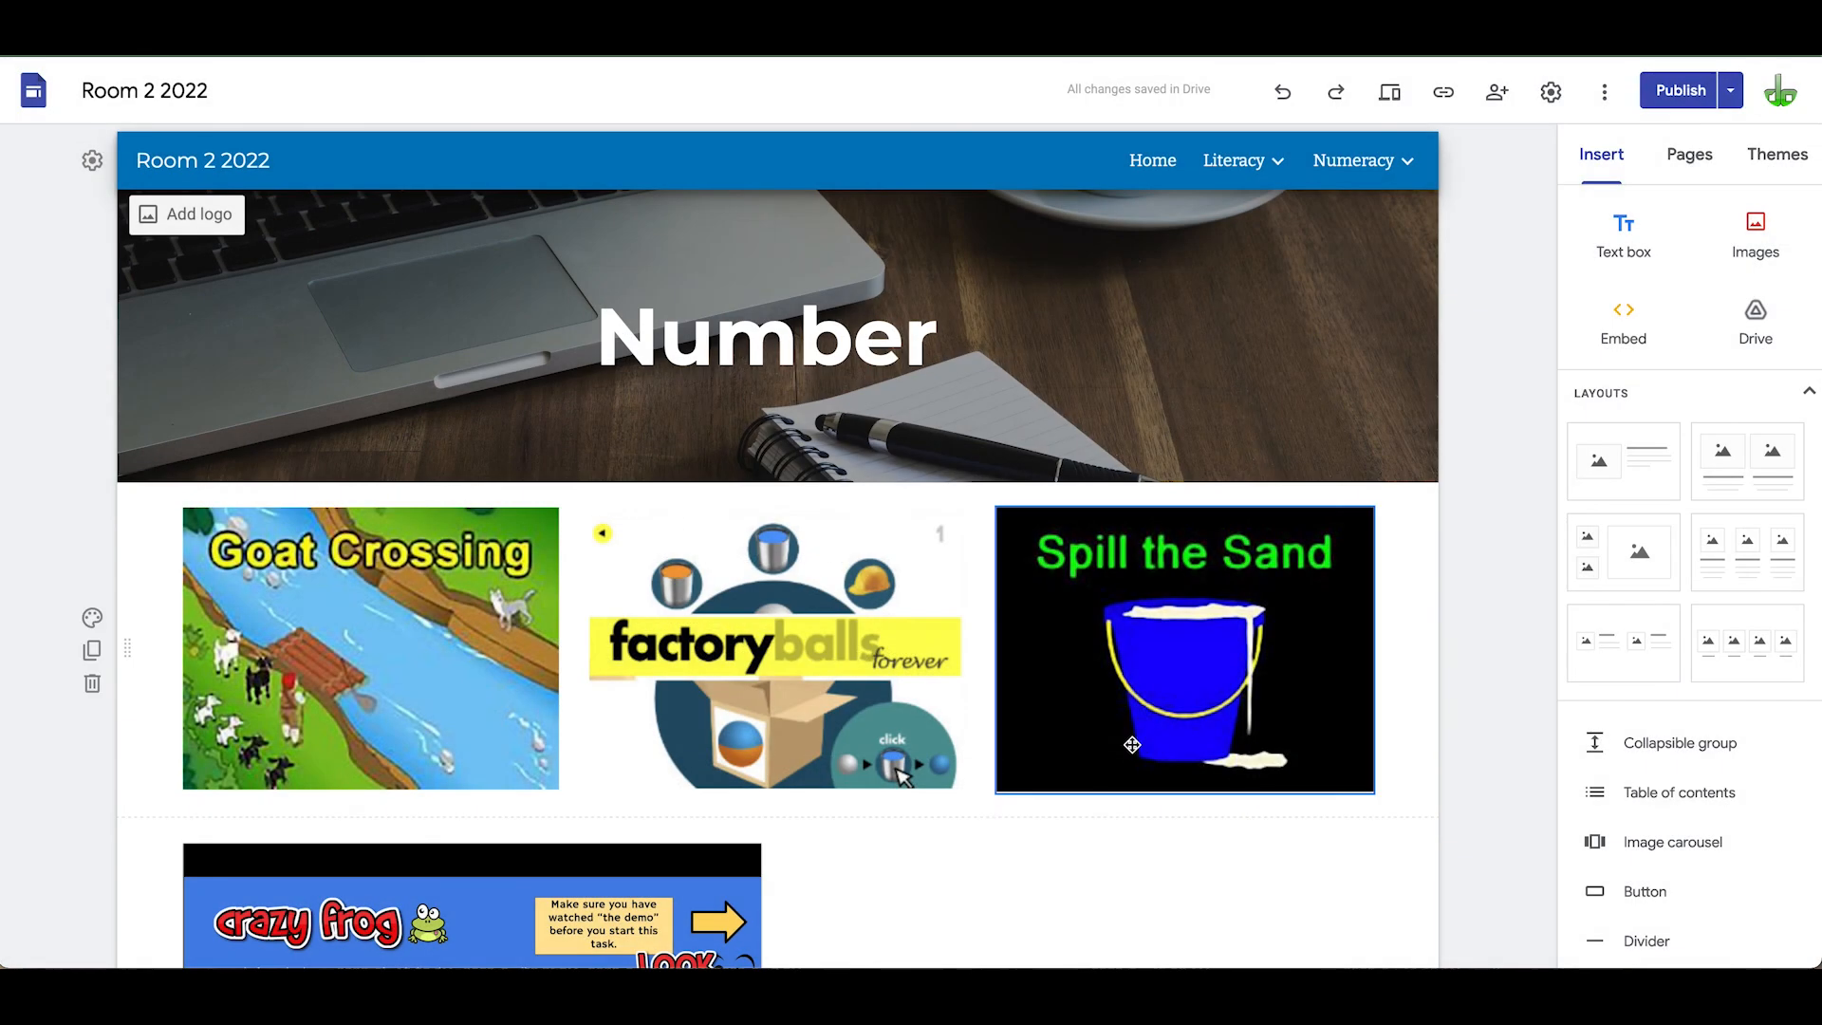
Open the published site and look through the live Number page with its game images and Crazy Frog slides
{"action": "left_click", "coordinate": [1730, 90]}
{"action": "left_click", "coordinate": [1545, 201]}
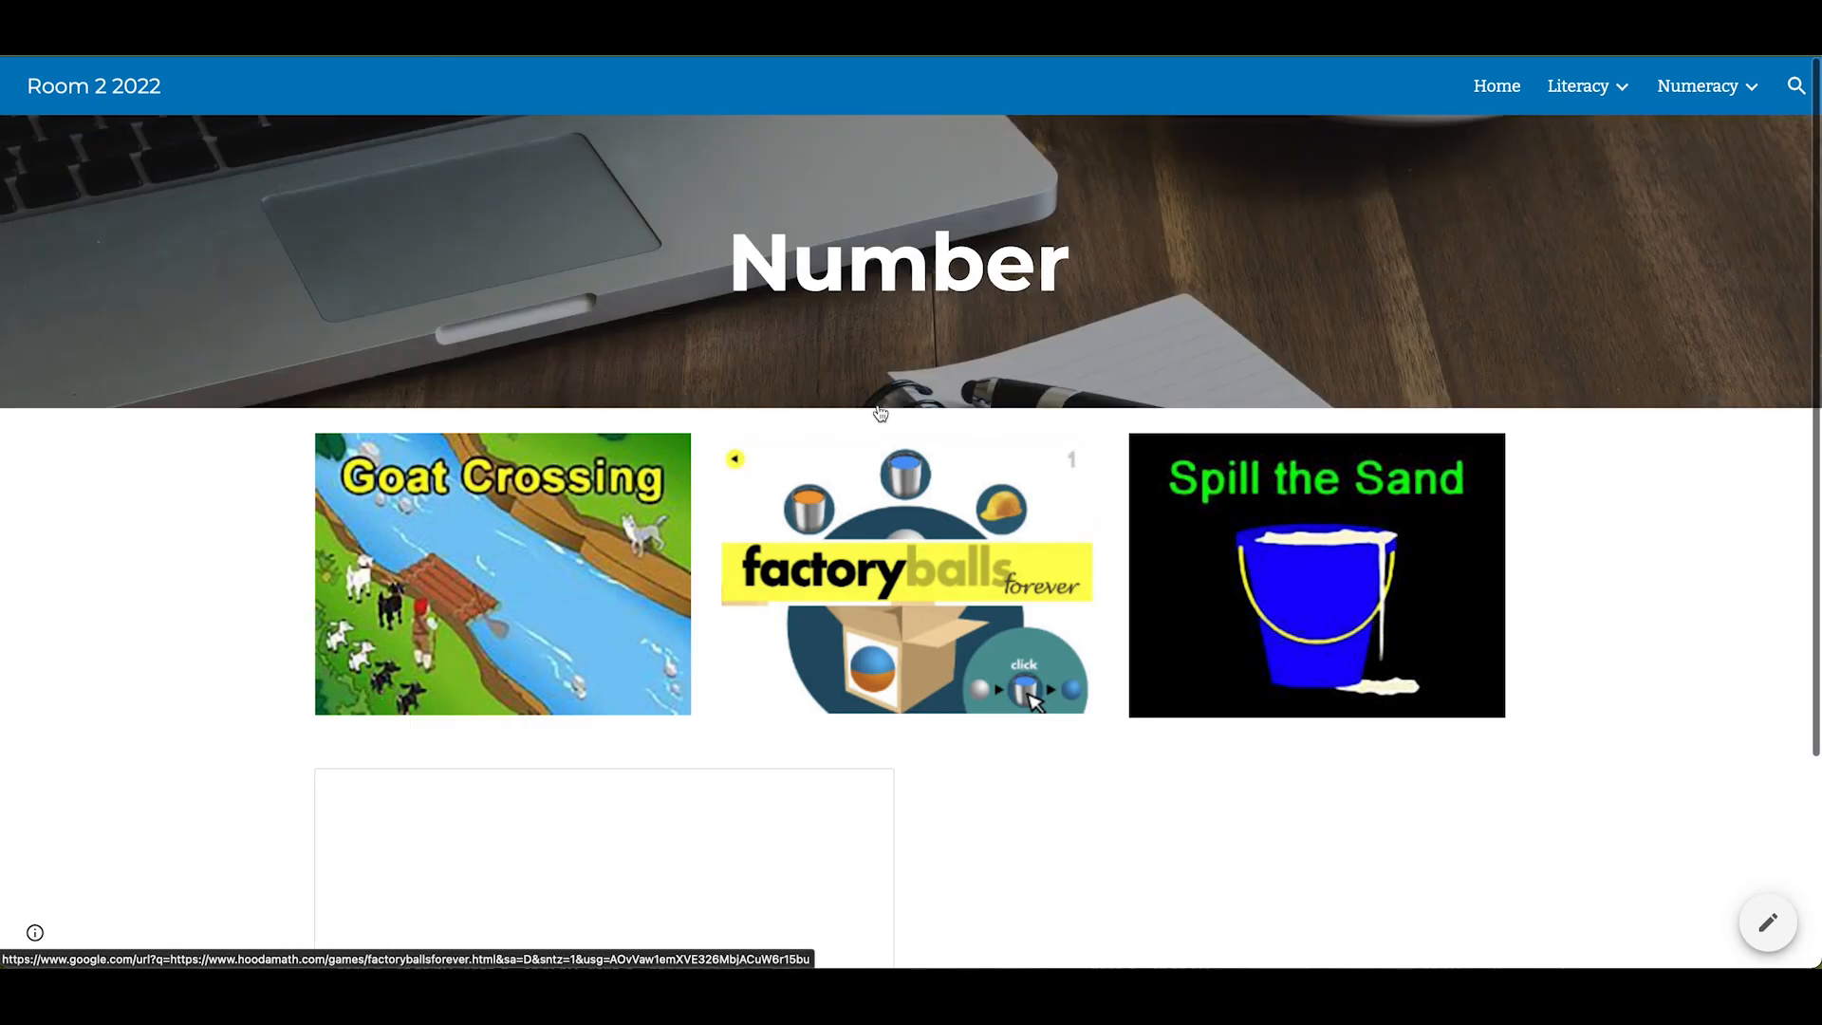
{"action": "scroll", "coordinate": [1334, 712], "scroll_direction": "down", "scroll_amount": 3}
{"action": "scroll", "coordinate": [1333, 712], "scroll_direction": "up", "scroll_amount": 3}
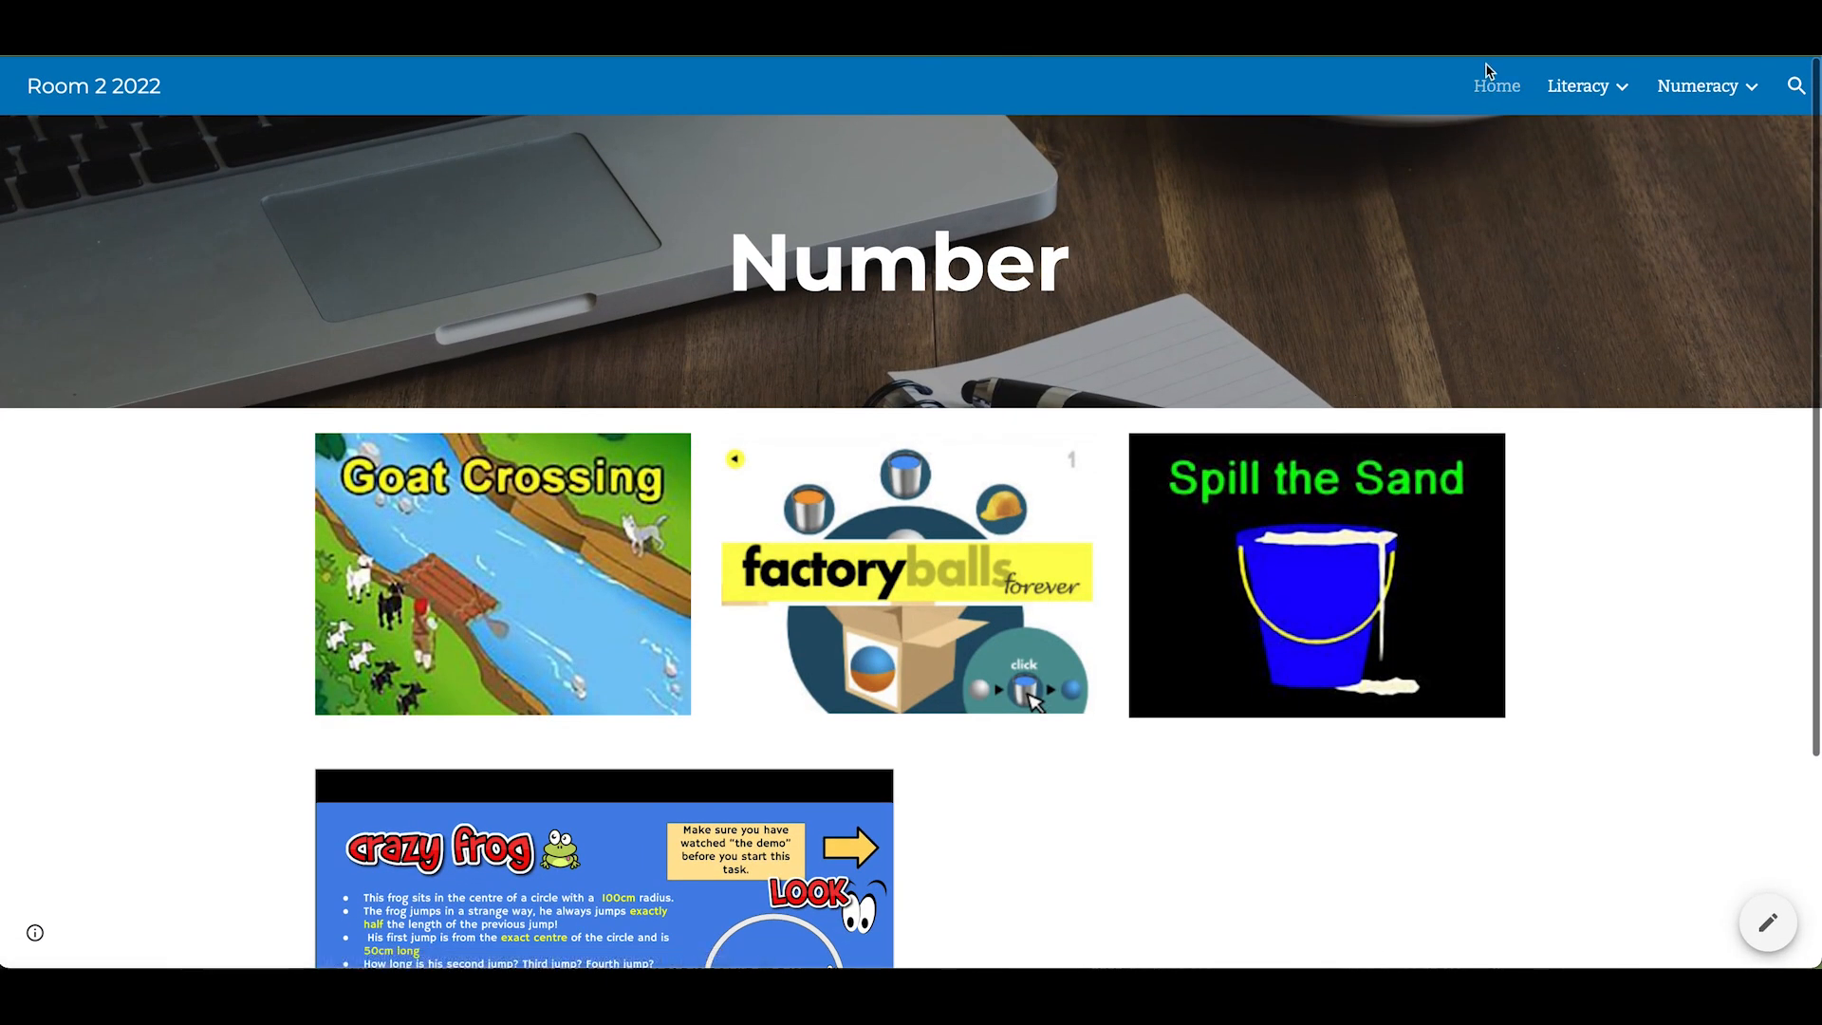
Go to the published Home page and look through its Resources section and embedded slides
{"action": "left_click", "coordinate": [1494, 86]}
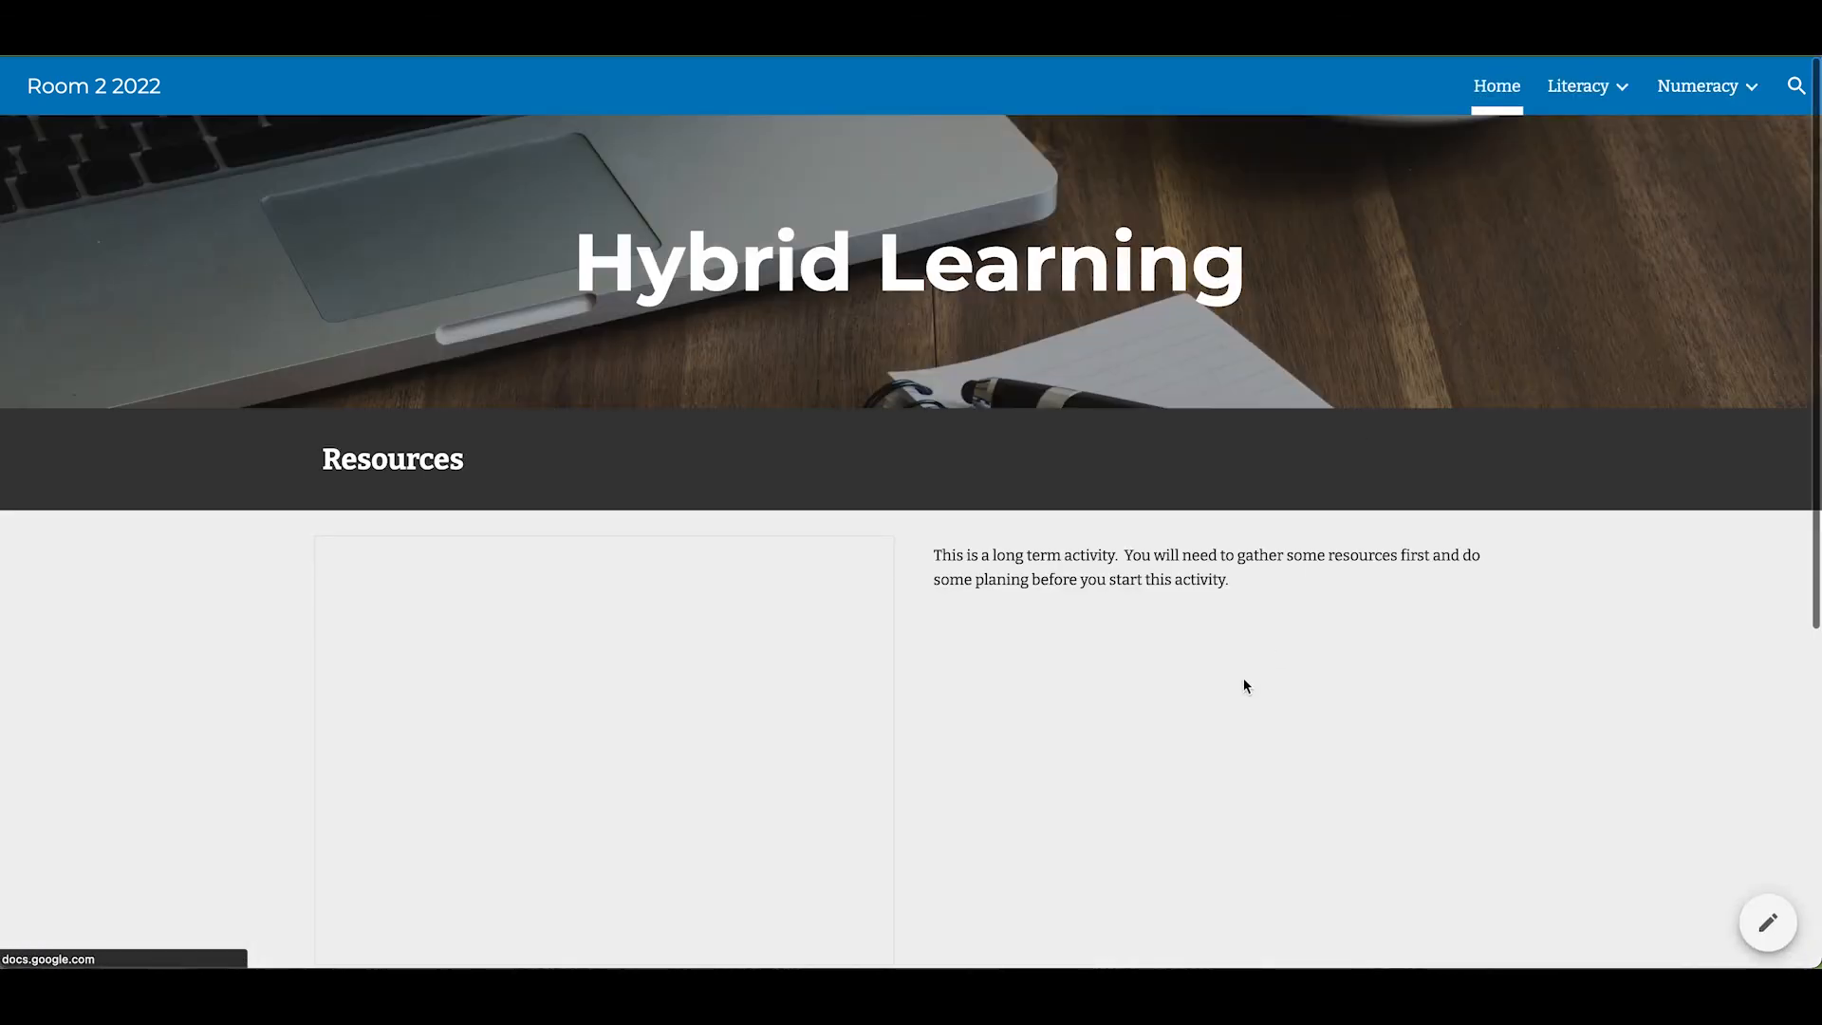
{"action": "scroll", "coordinate": [1165, 781], "scroll_direction": "down", "scroll_amount": 5}
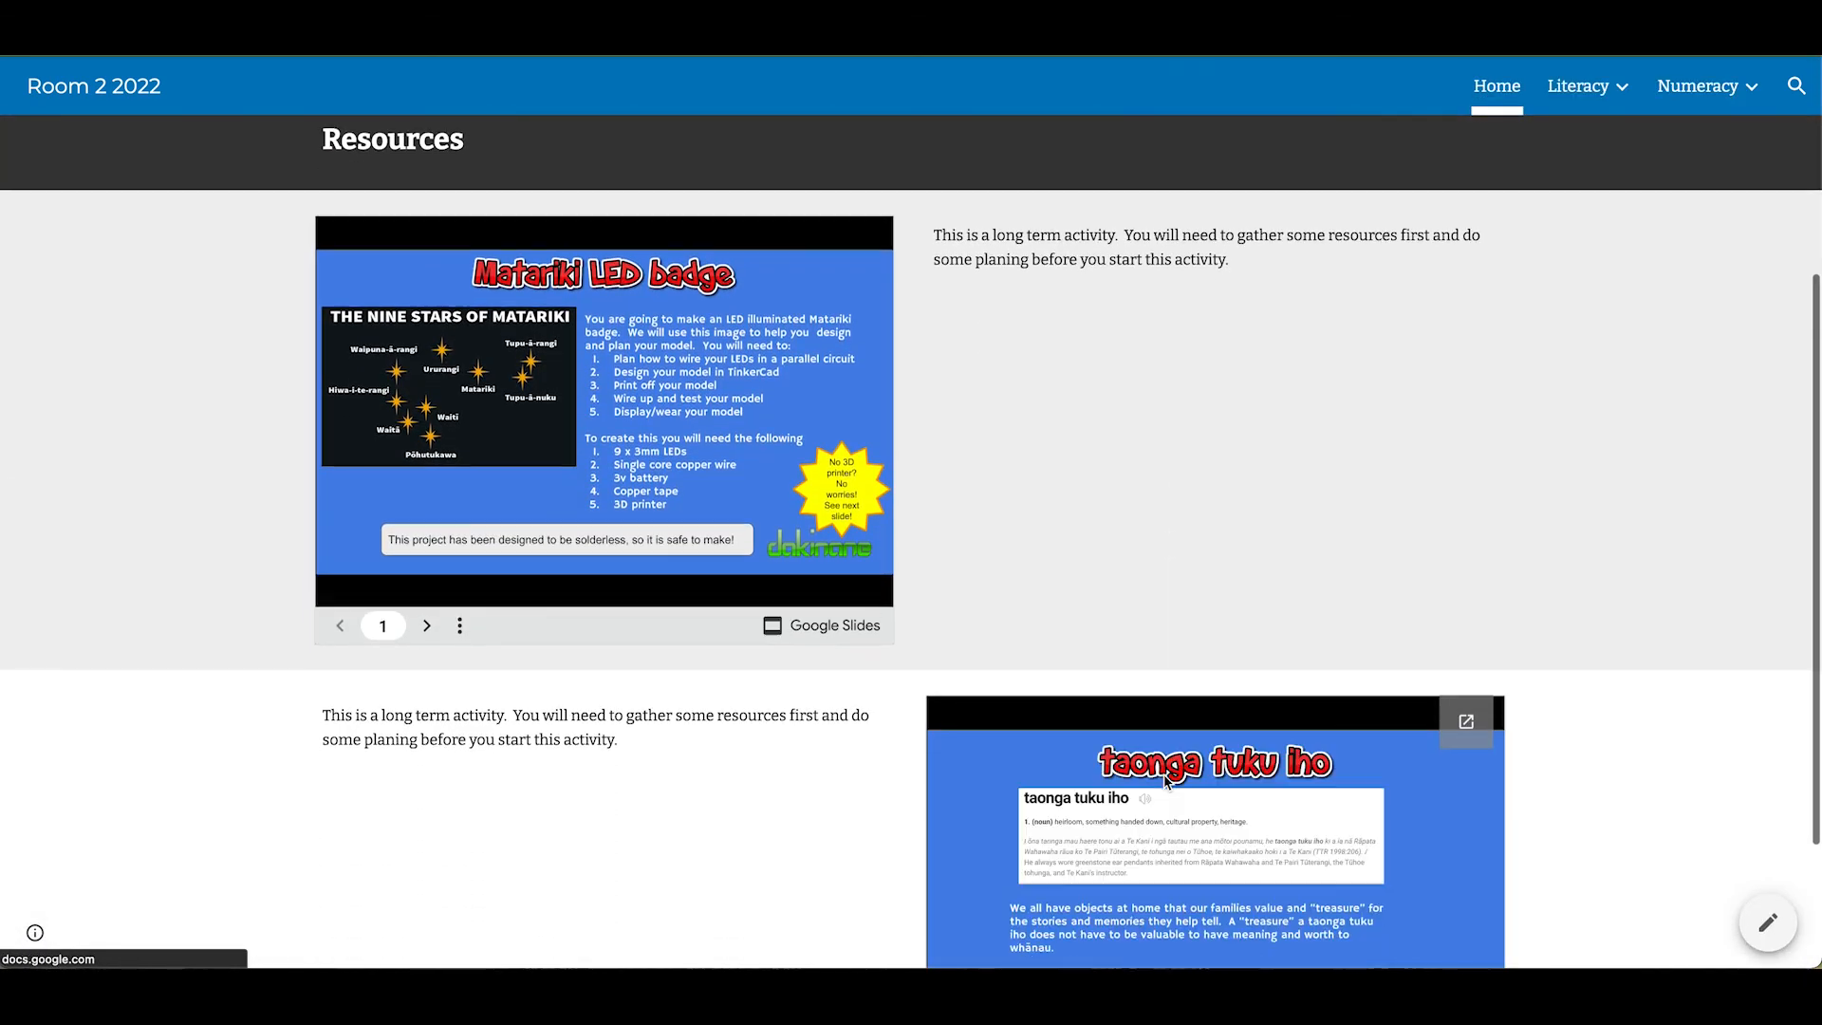
{"action": "scroll", "coordinate": [1166, 782], "scroll_direction": "up", "scroll_amount": 5}
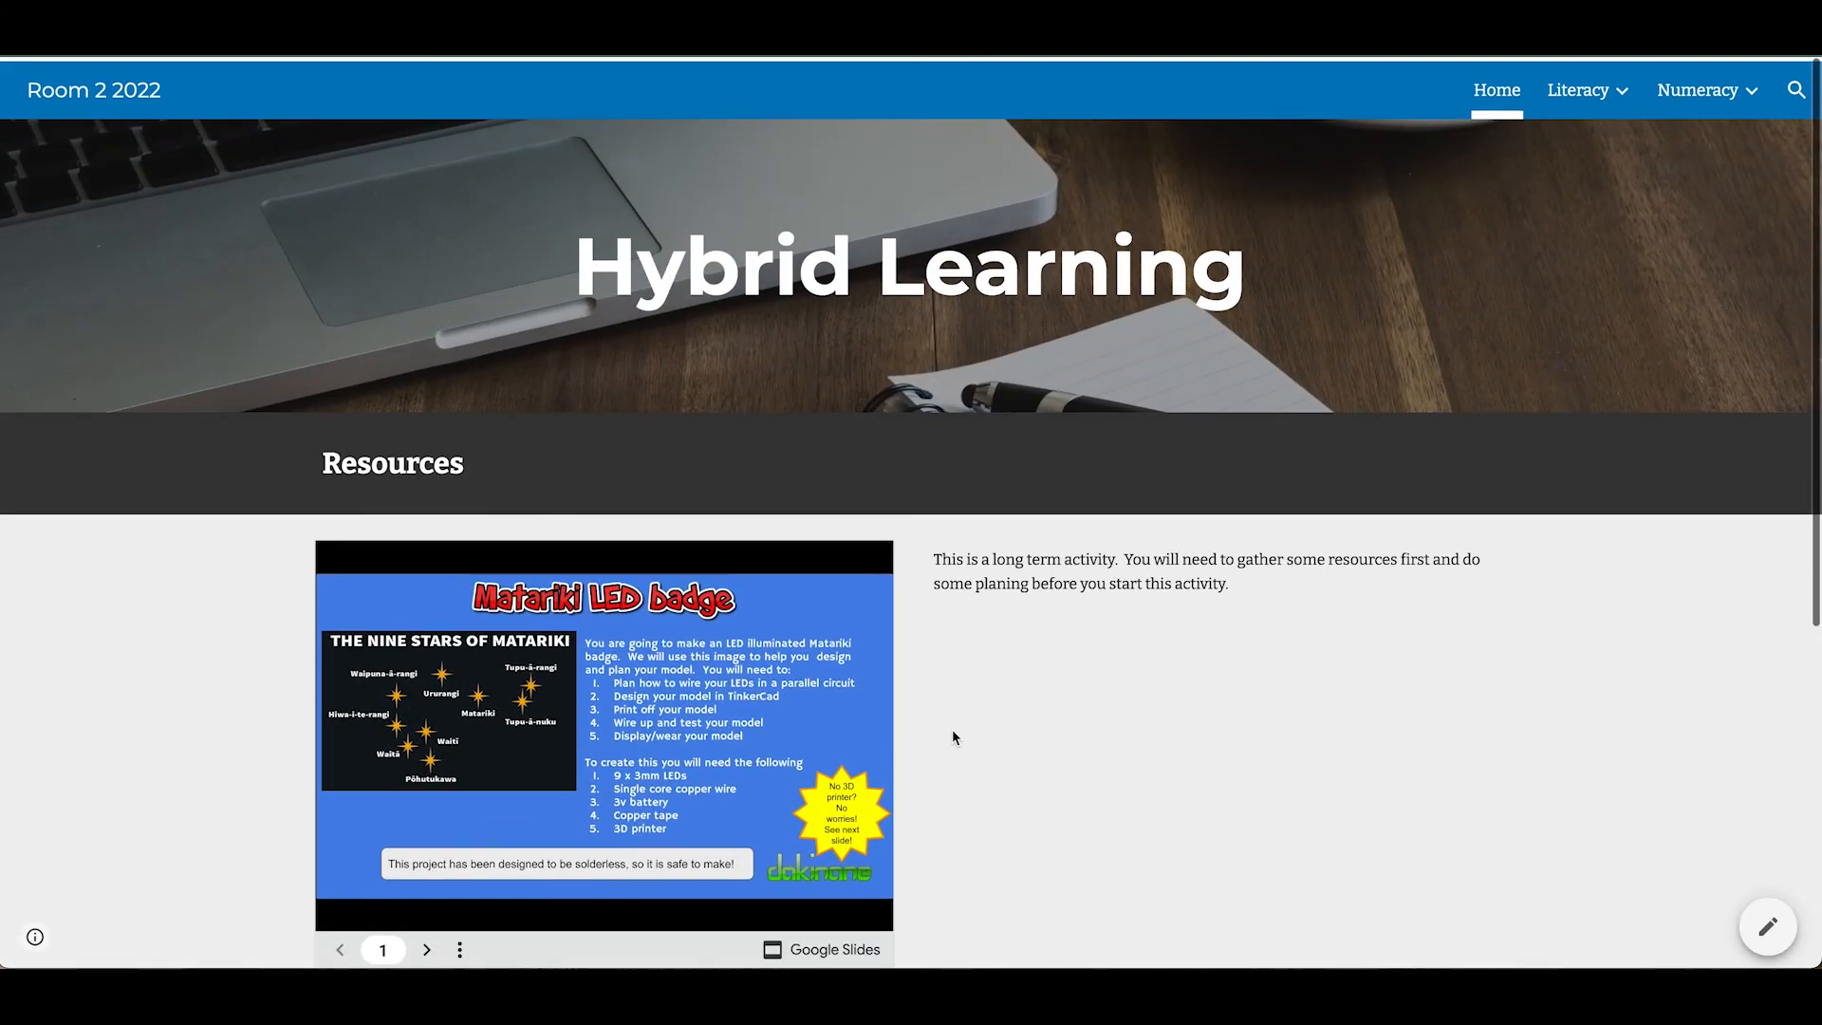
{"action": "scroll", "coordinate": [1199, 672], "scroll_direction": "down", "scroll_amount": 4}
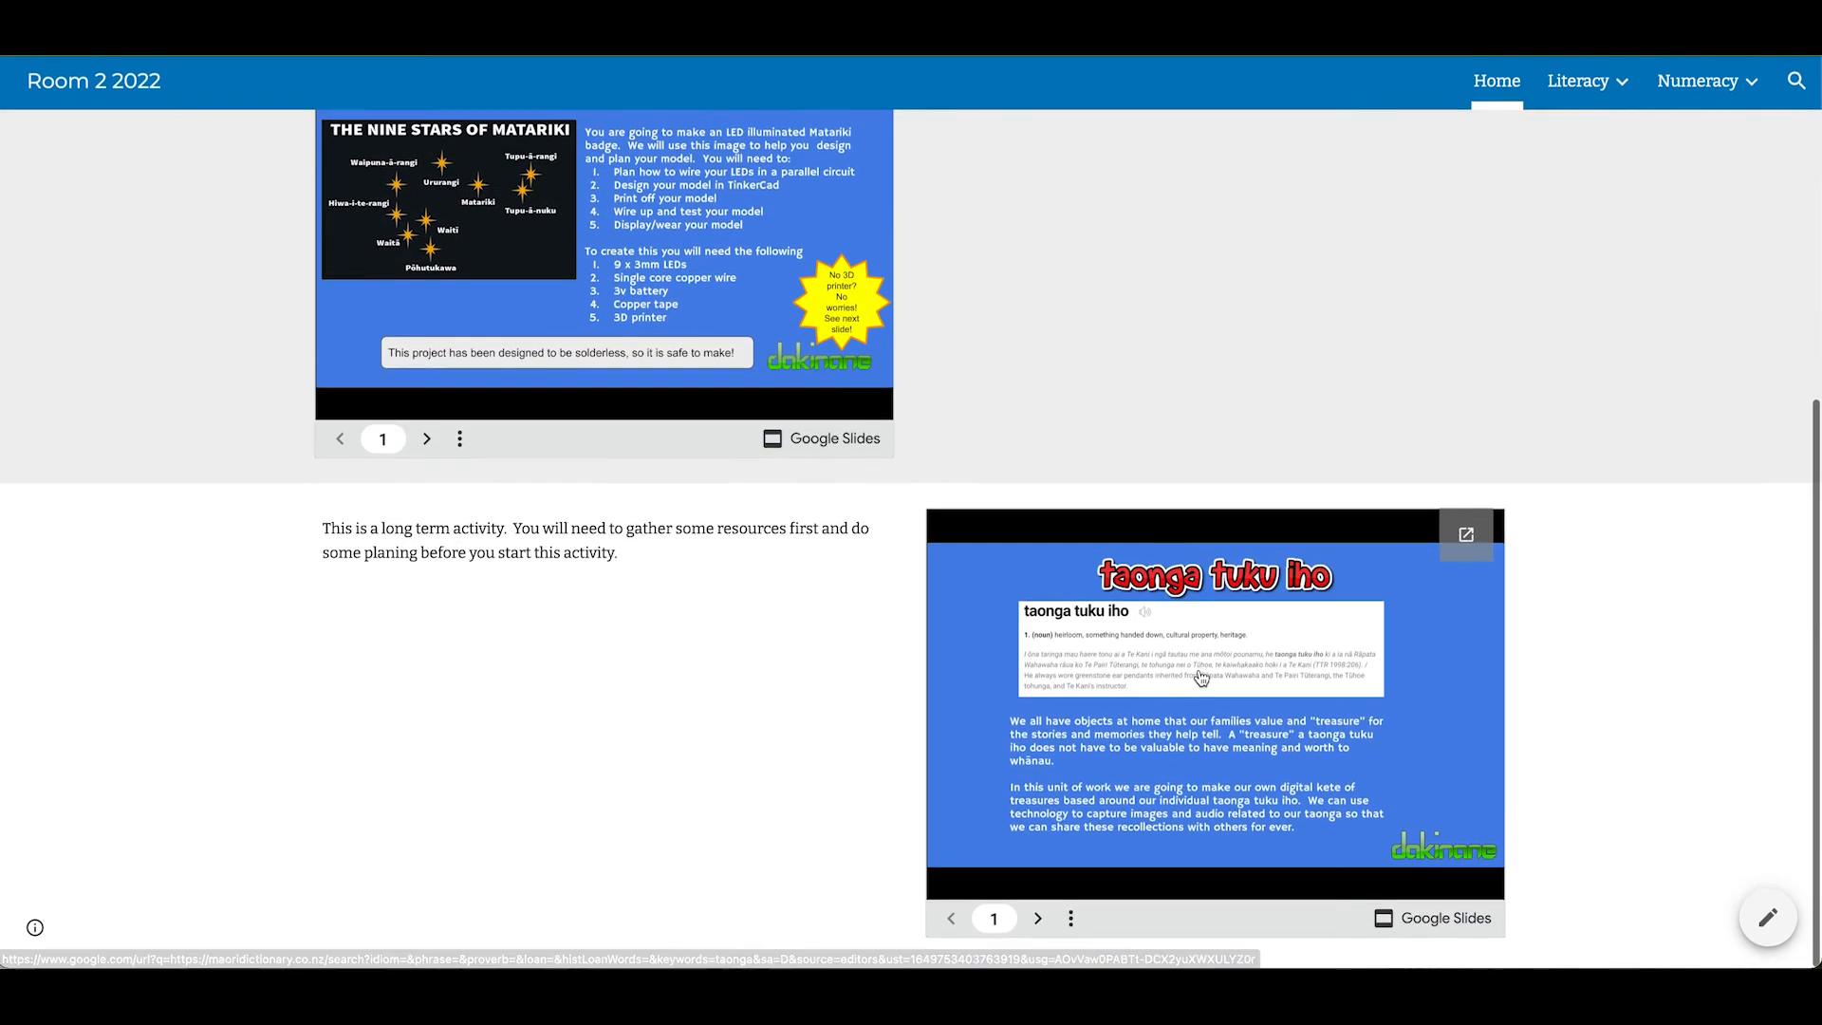
{"action": "scroll", "coordinate": [1215, 655], "scroll_direction": "up", "scroll_amount": 4}
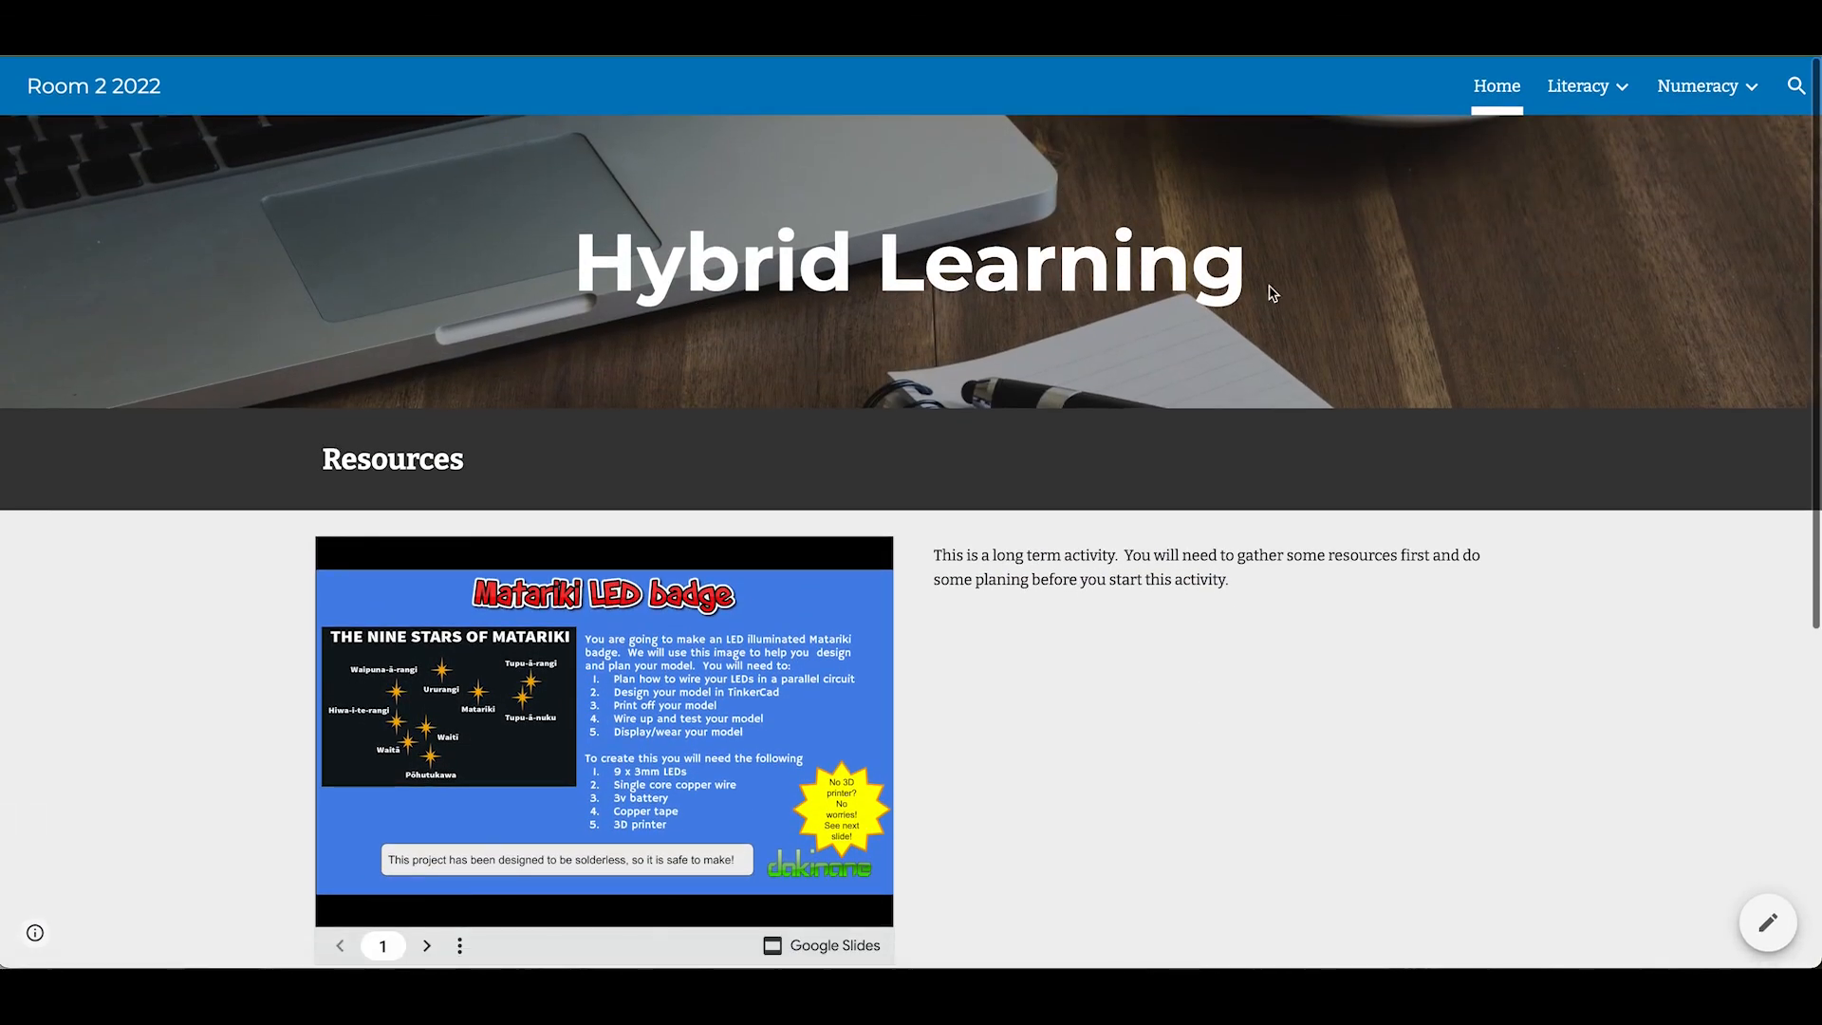